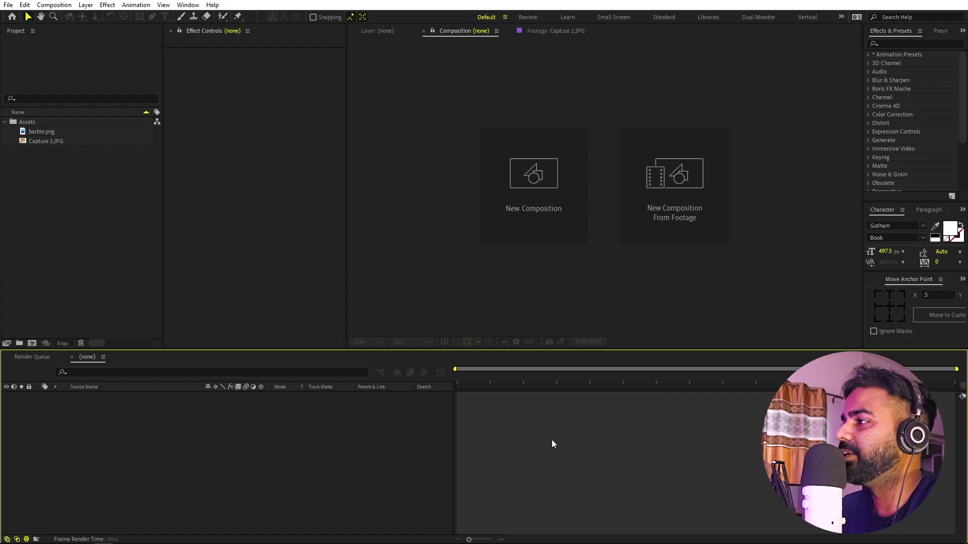
Create a composition named Main at 1920 × 1080 px and fit the frame in the viewer
left_click(522, 184)
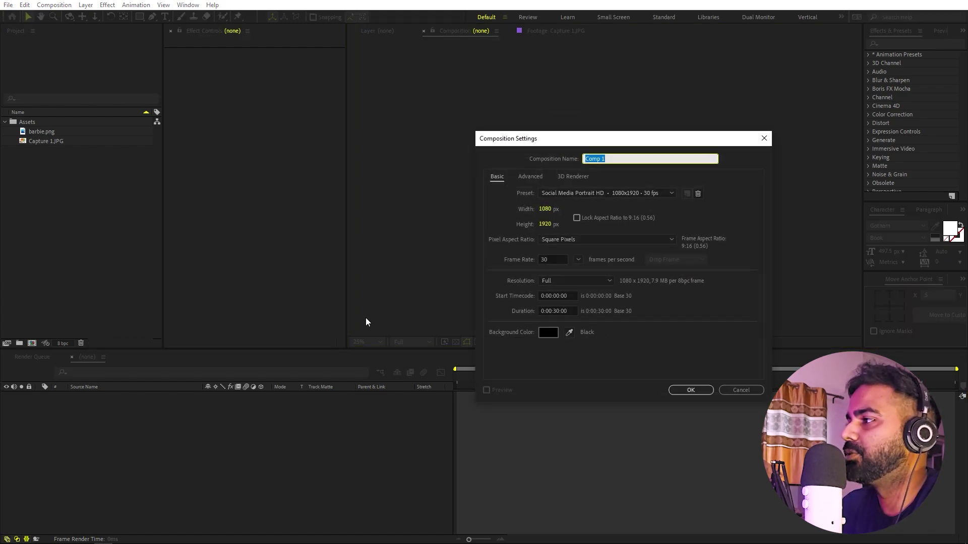
type("Main")
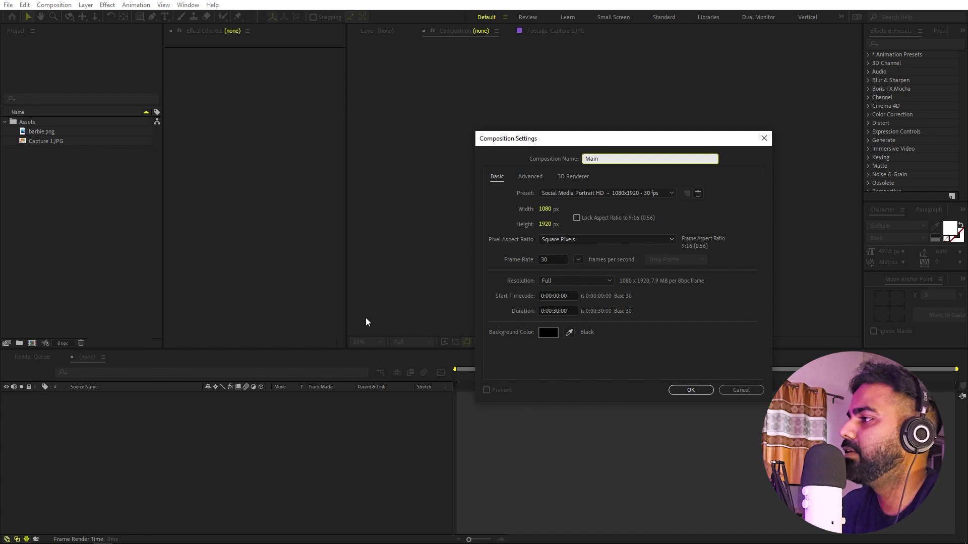
key("Tab")
key("Tab")
key("Tab")
type("1920")
key("Tab")
type("1080")
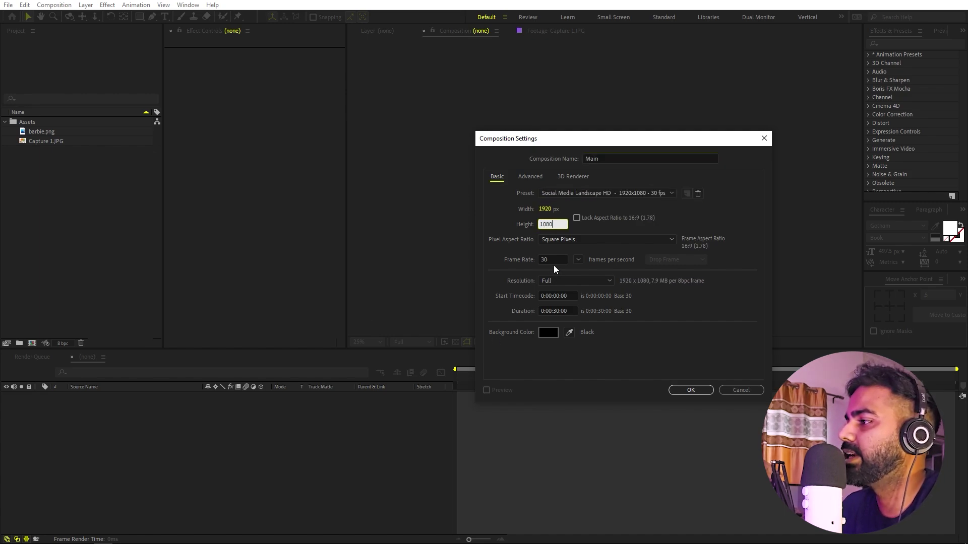
left_click(690, 390)
left_click(361, 340)
left_click(388, 362)
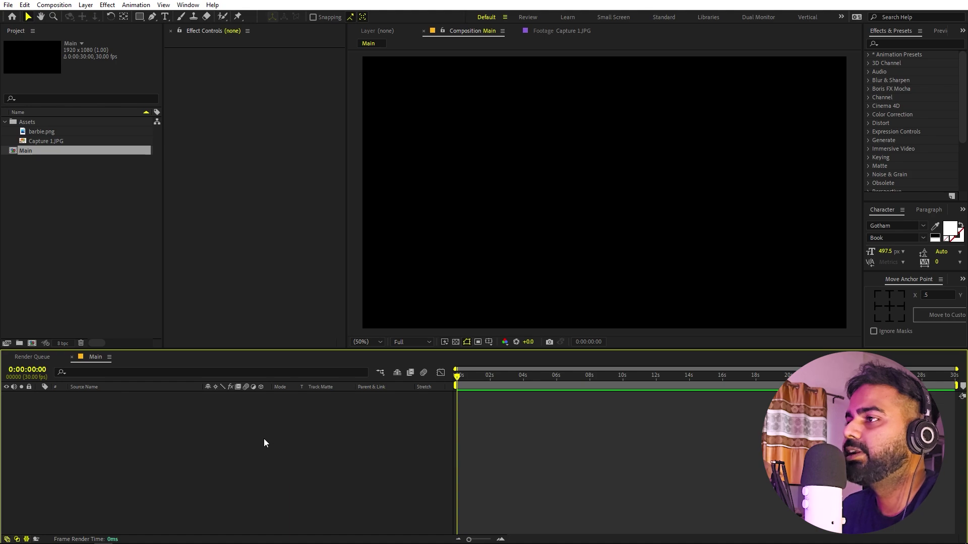
Create a second composition named Logo at 1920 × 1080 px
left_click(54, 5)
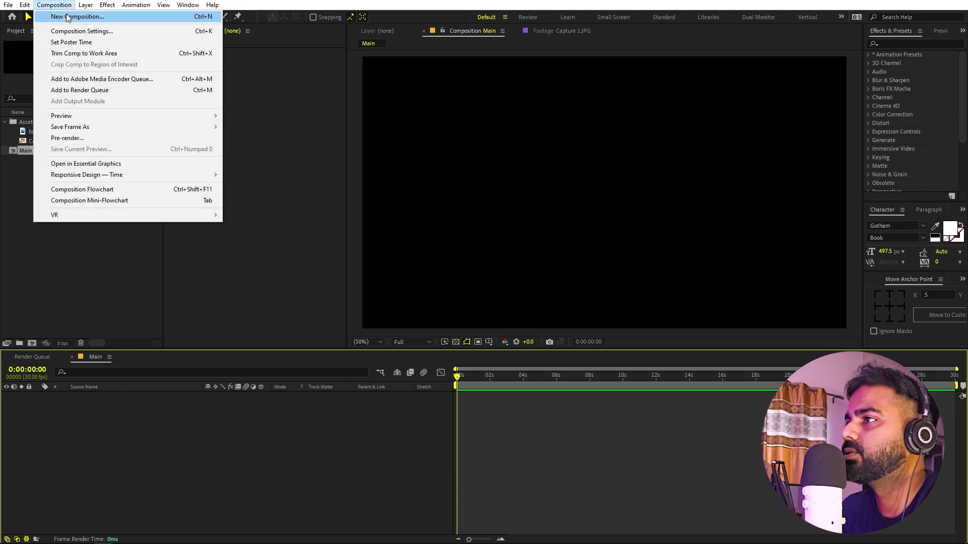
left_click(68, 18)
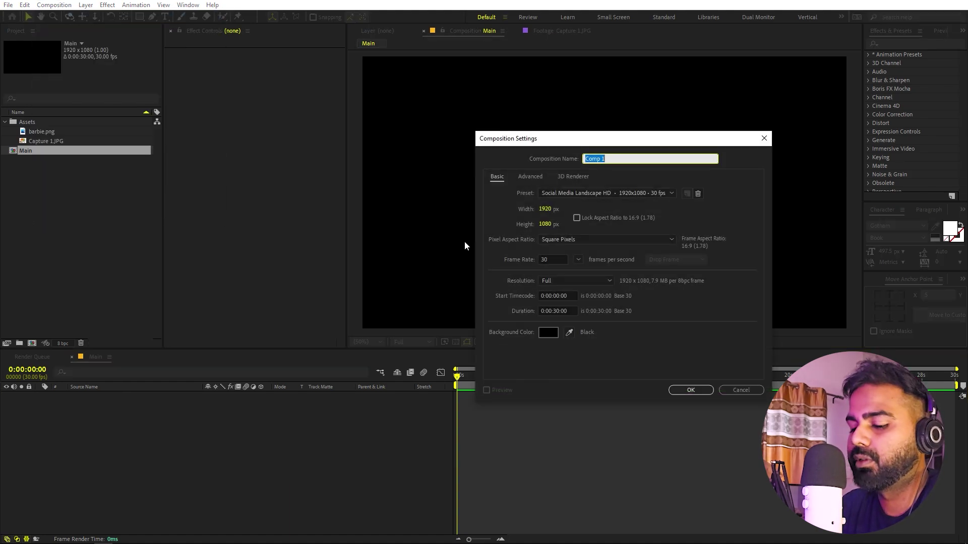
type("Med")
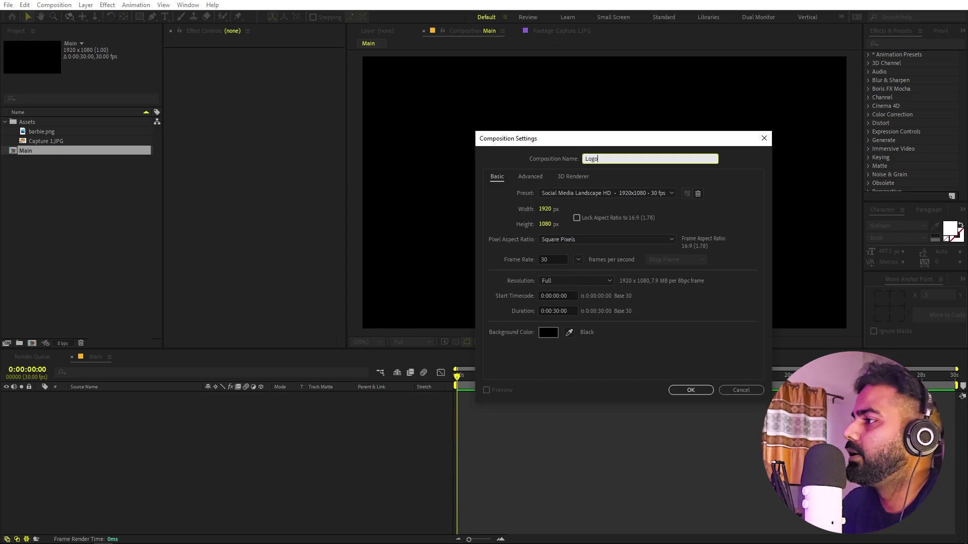
left_click(691, 390)
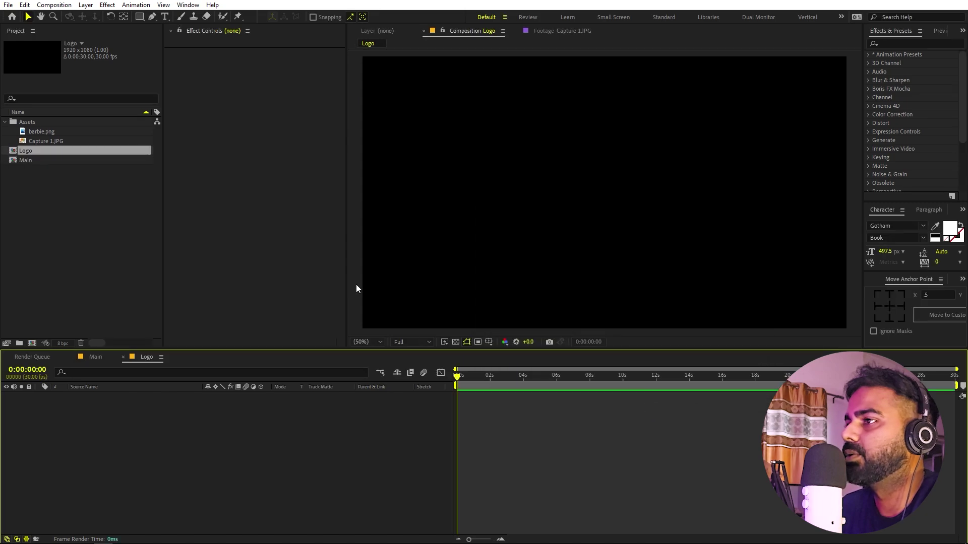
Add barbie.png to the Logo composition and scale it to about 74.7%
left_click(134, 399)
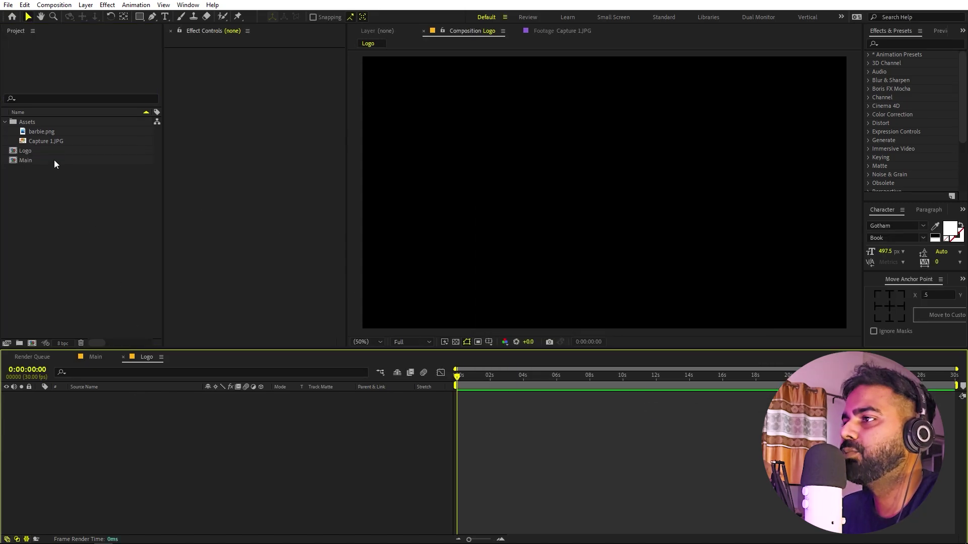
left_click(45, 132)
left_click_drag(44, 132, 185, 452)
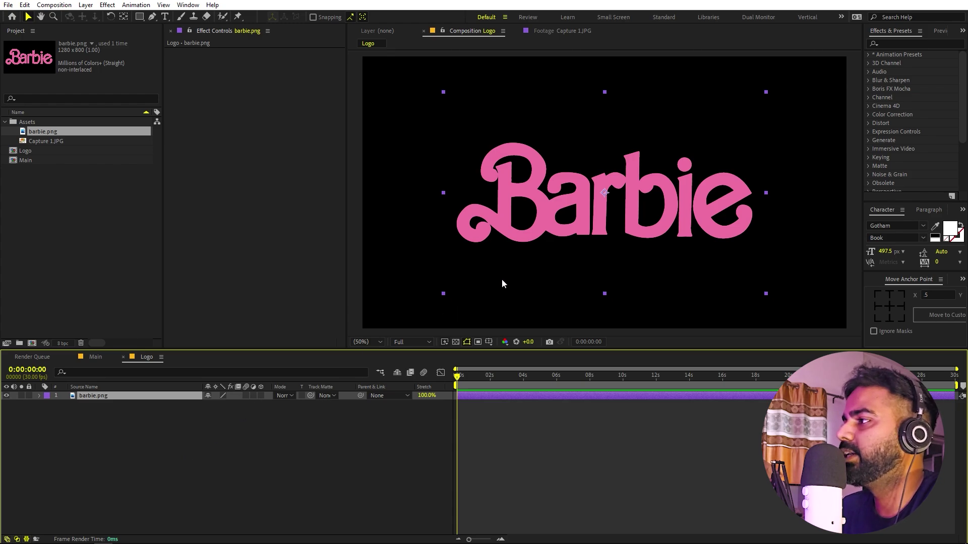
key("s")
left_click_drag(218, 404, 128, 417)
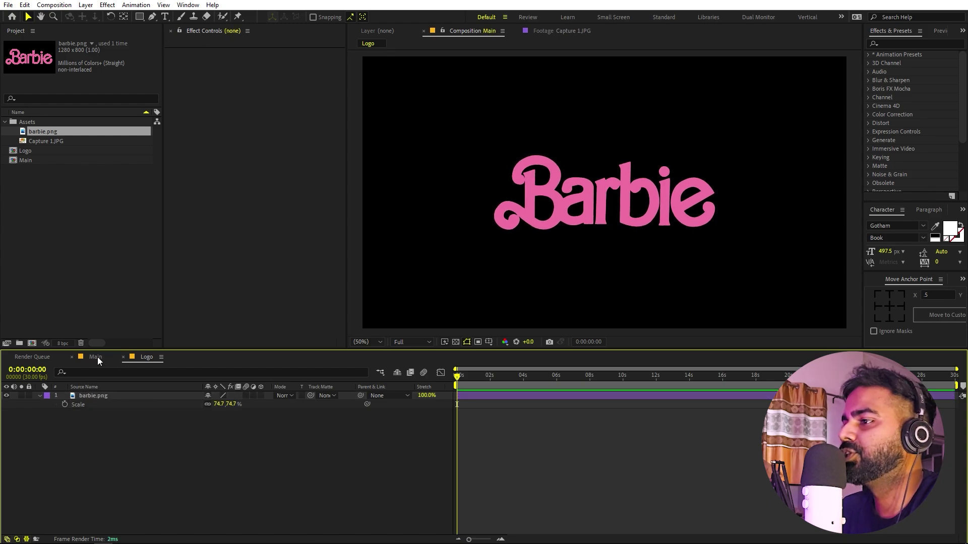
Nest the Logo composition as a layer inside the Main composition
left_click(98, 357)
left_click(95, 259)
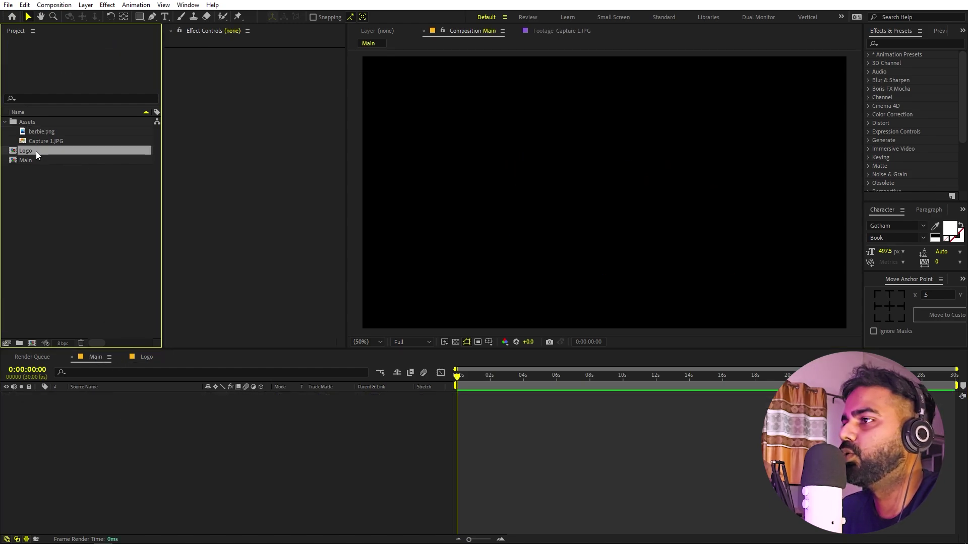
left_click_drag(36, 151, 138, 434)
left_click(91, 258)
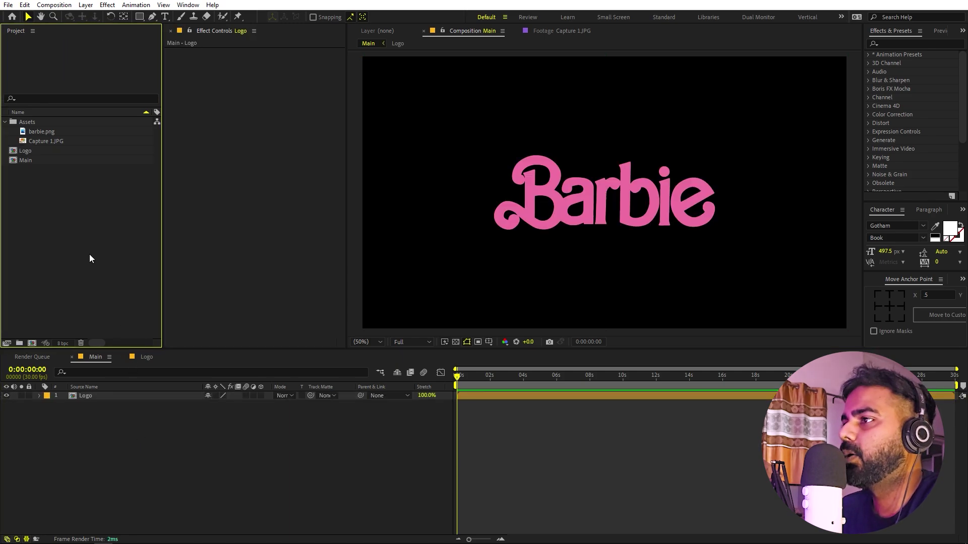
Add Capture 1.JPG to Main beneath the Logo layer as a reference, scaled to about 50.5%, in the frame's upper-left corner
left_click_drag(48, 141, 116, 391)
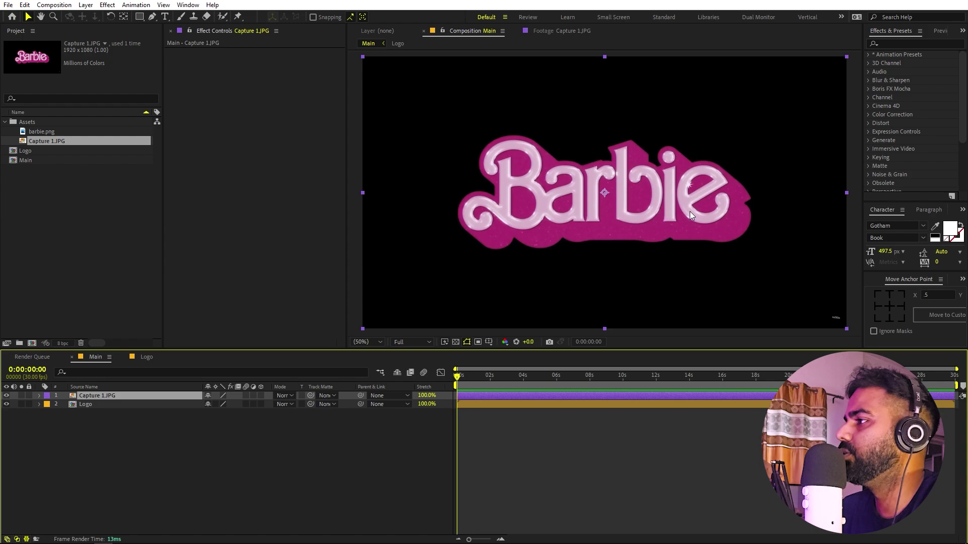
scroll(621, 171, "down", 4)
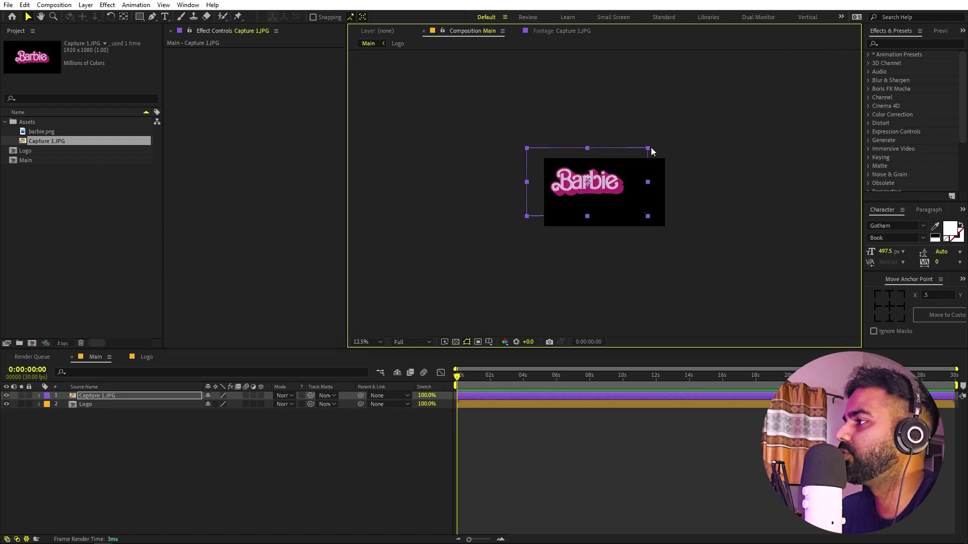
left_click(651, 149)
left_click(604, 165)
left_click_drag(647, 149, 593, 181)
scroll(593, 180, "up", 4)
left_click_drag(141, 397, 161, 453)
left_click(270, 450)
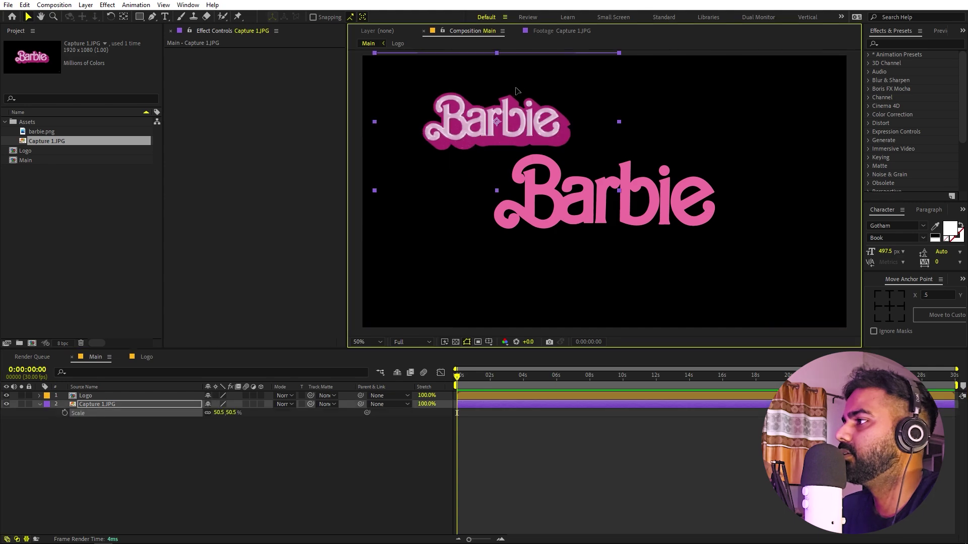
left_click_drag(519, 88, 473, 68)
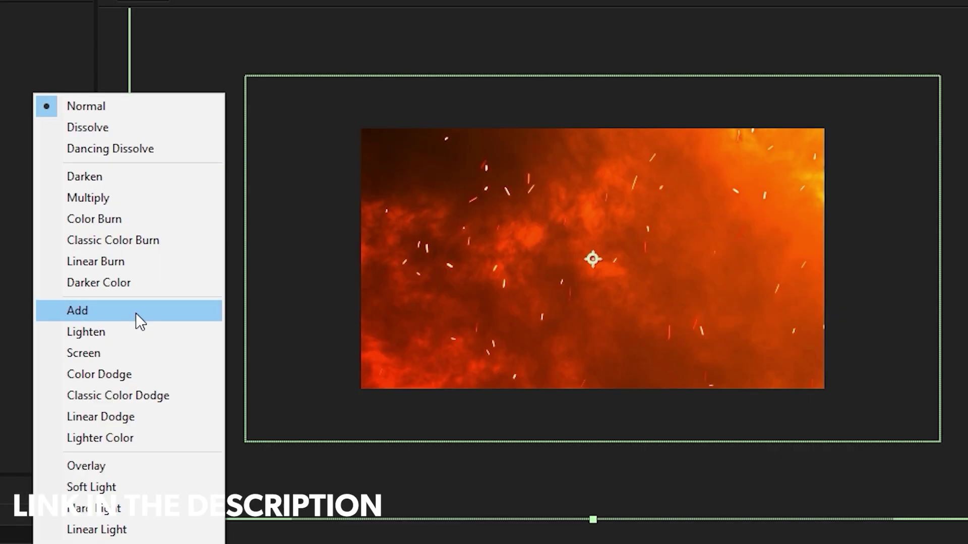
left_click(139, 321)
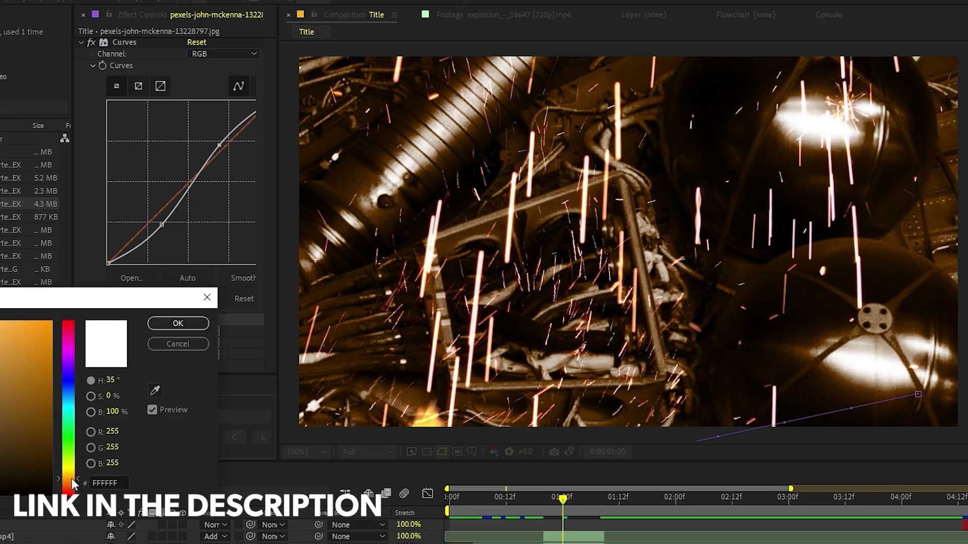
key("Return")
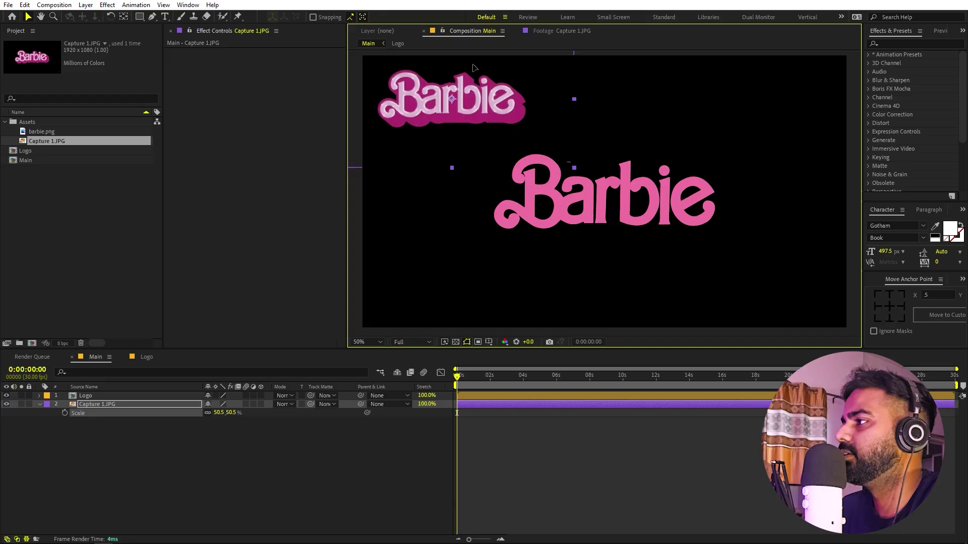
Collapse the Capture 1.JPG layer's properties and apply the Fill effect to the Logo layer
left_click(613, 431)
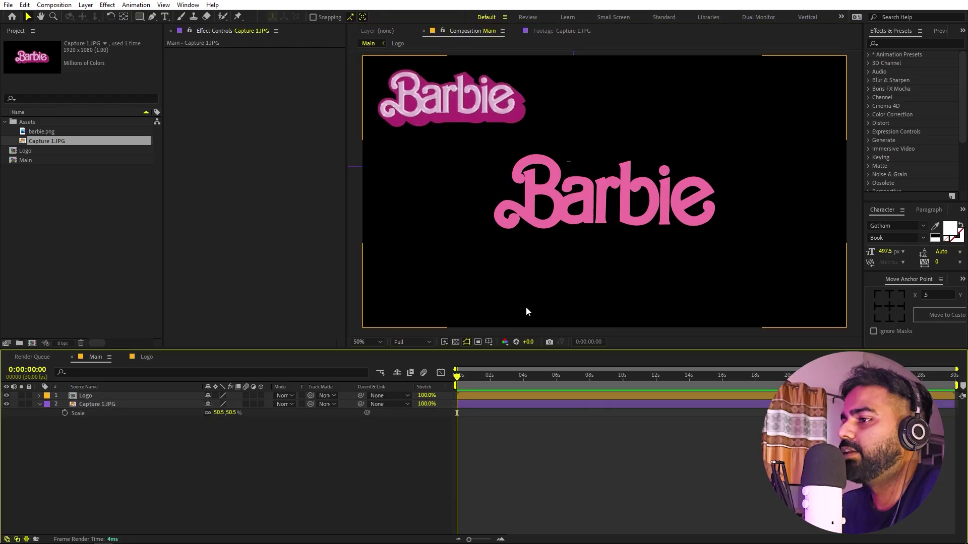
left_click(40, 404)
key("shift+slash")
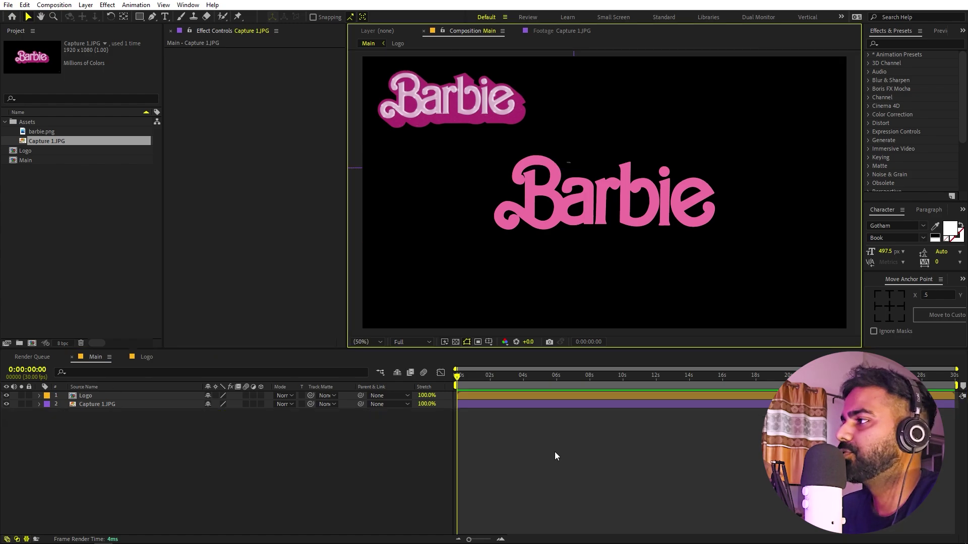
left_click(128, 395)
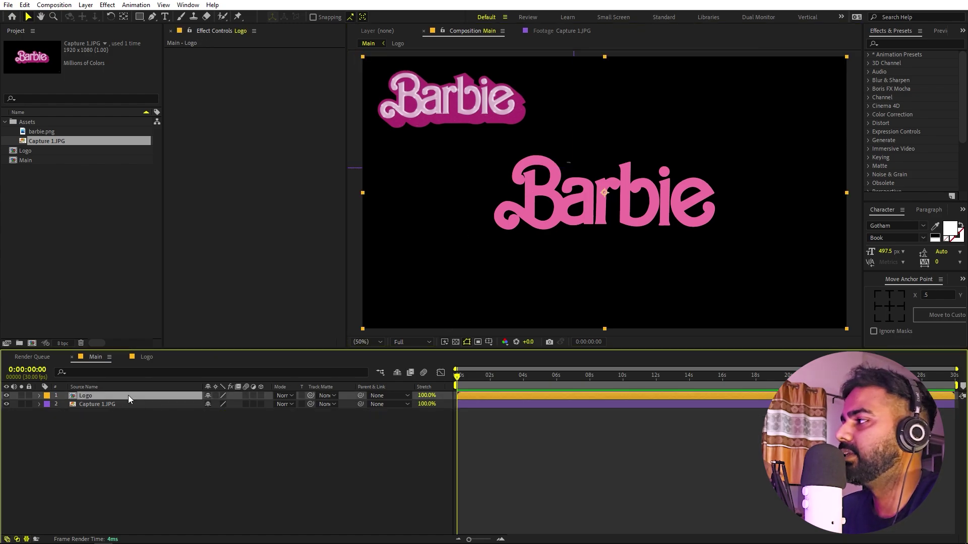
left_click(901, 44)
type("fill")
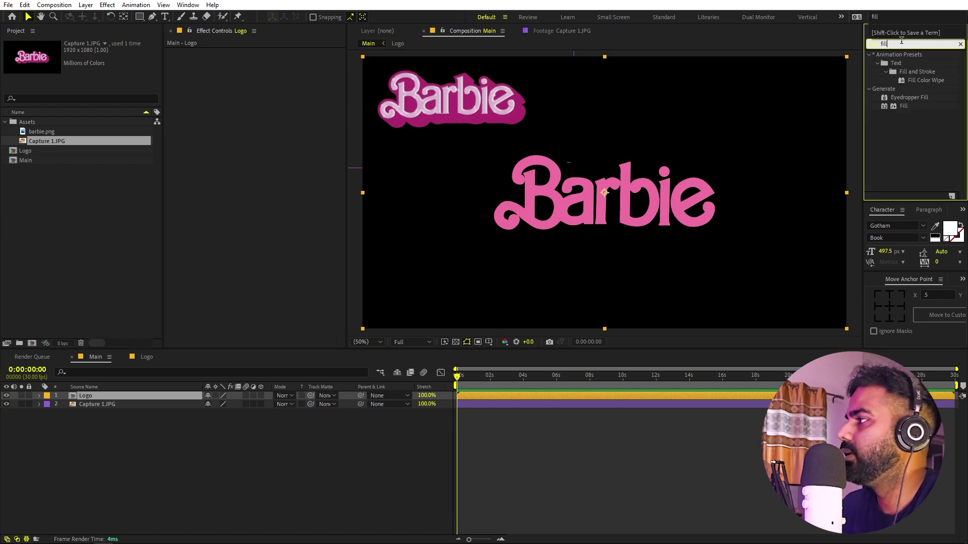
left_click_drag(906, 104, 157, 398)
Set the Logo layer's Fill color to the light pink sampled from the lettering in the reference image
scroll(483, 221, "up", 2)
key("space")
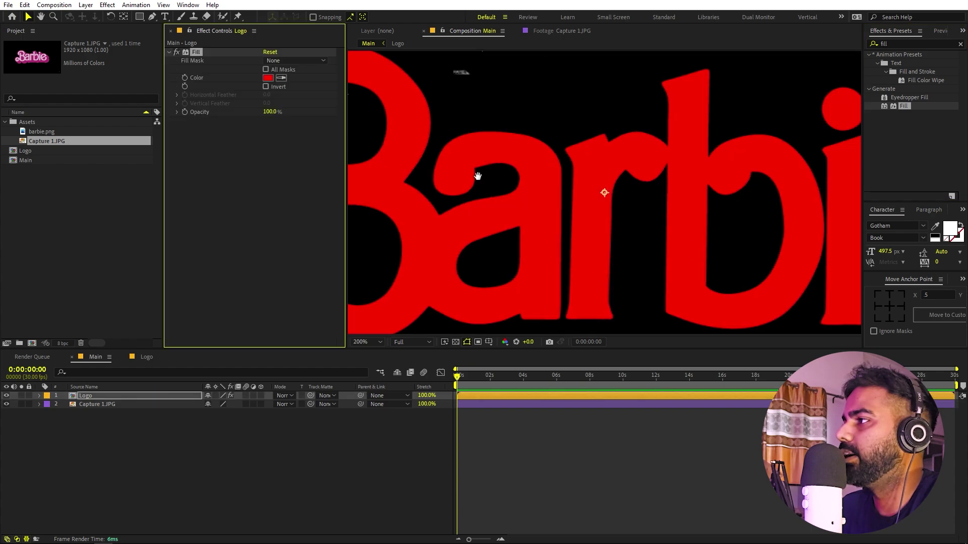
left_click_drag(477, 177, 673, 354)
left_click_drag(473, 236, 521, 266)
key("v")
left_click(282, 76)
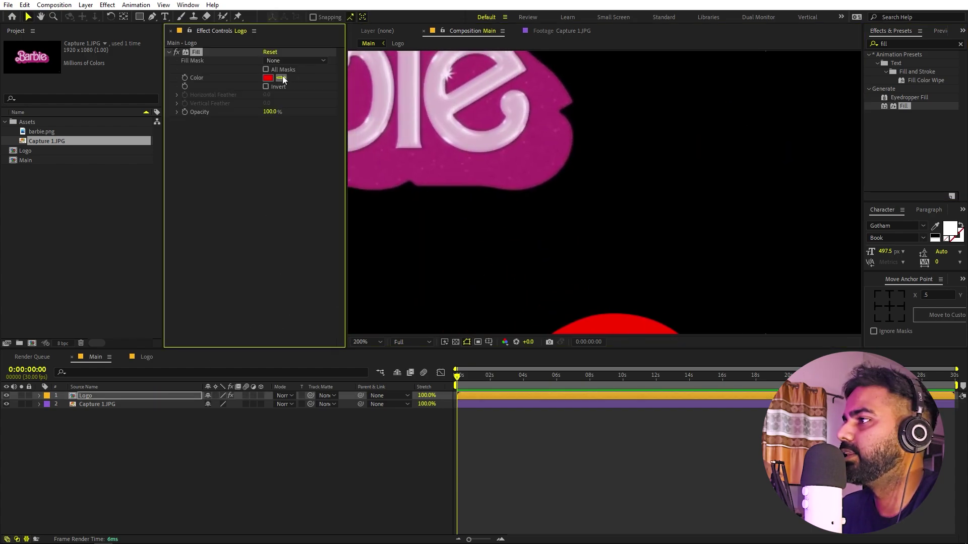
left_click(491, 78)
scroll(633, 196, "down", 1)
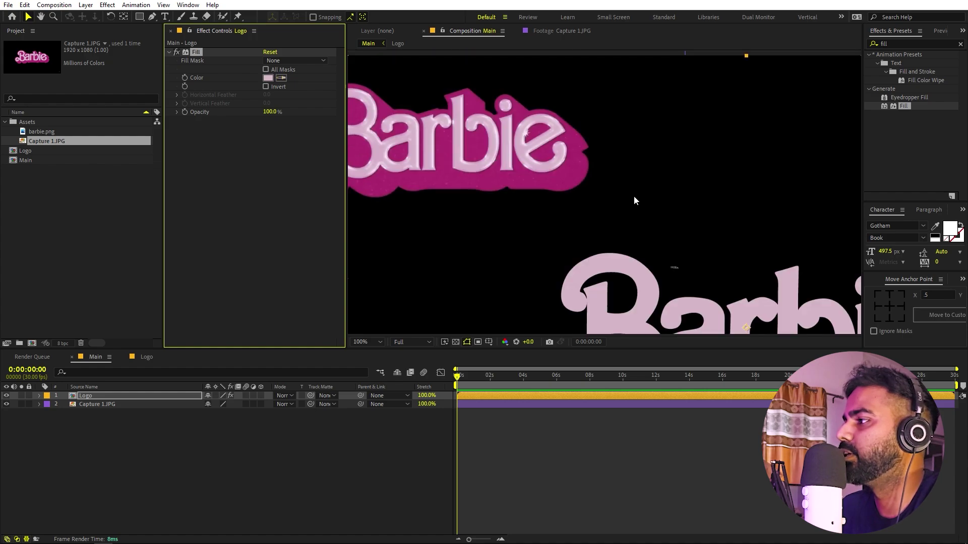
key("comma")
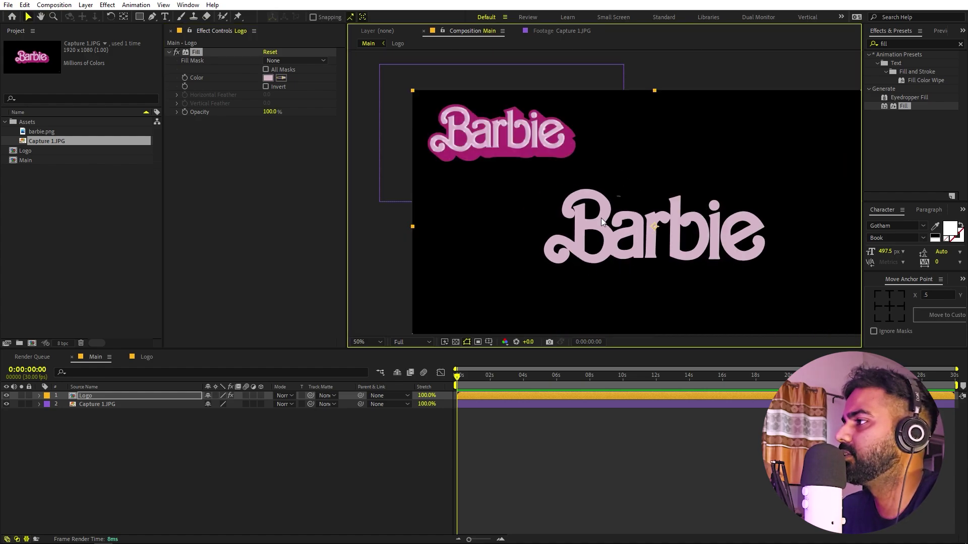
left_click(170, 454)
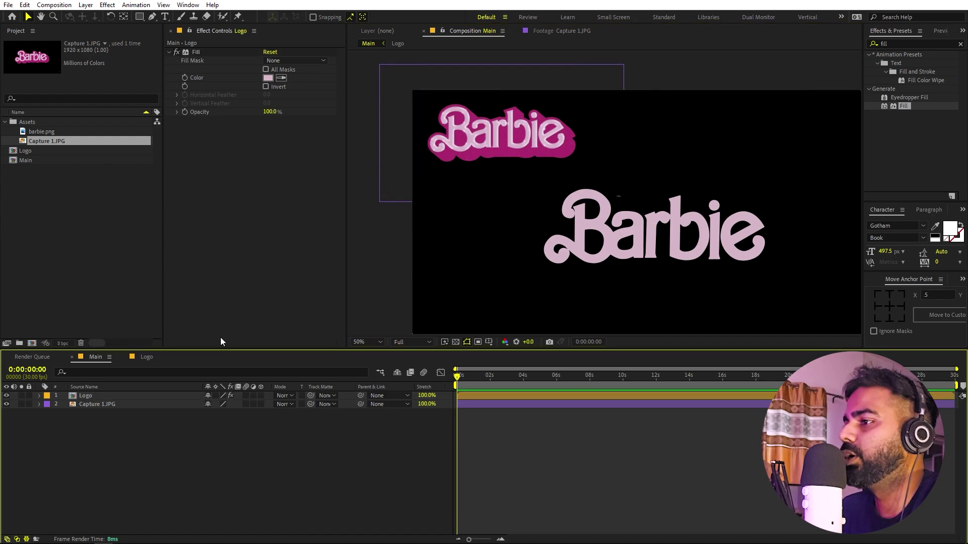
Duplicate the Logo layer in Main and rename the lower copy Depth
left_click(91, 395)
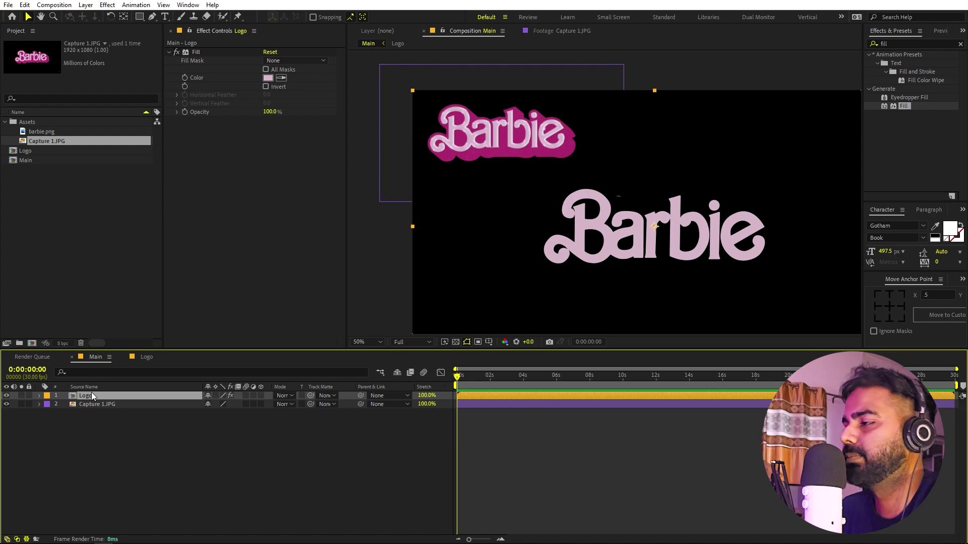
key("ctrl+d")
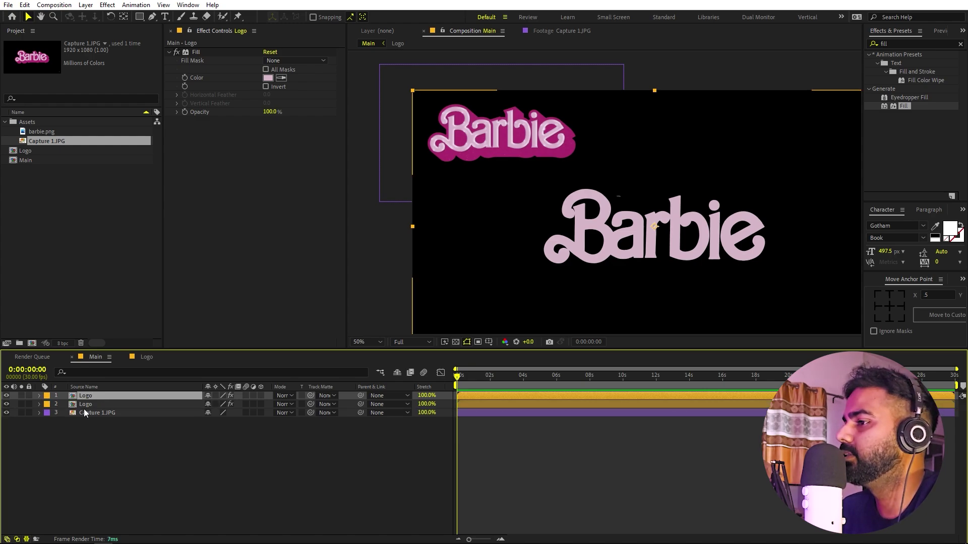
left_click(89, 405)
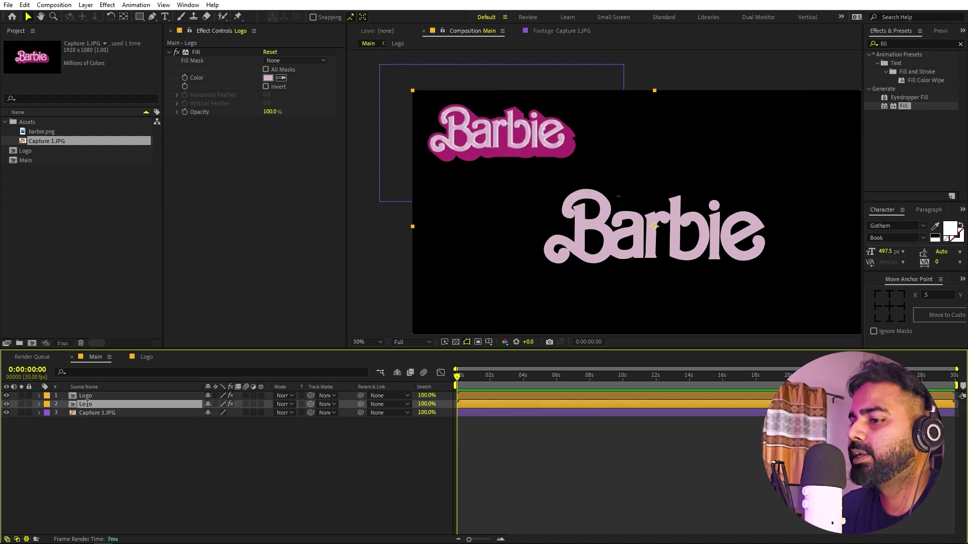
key("Return")
type("Dept")
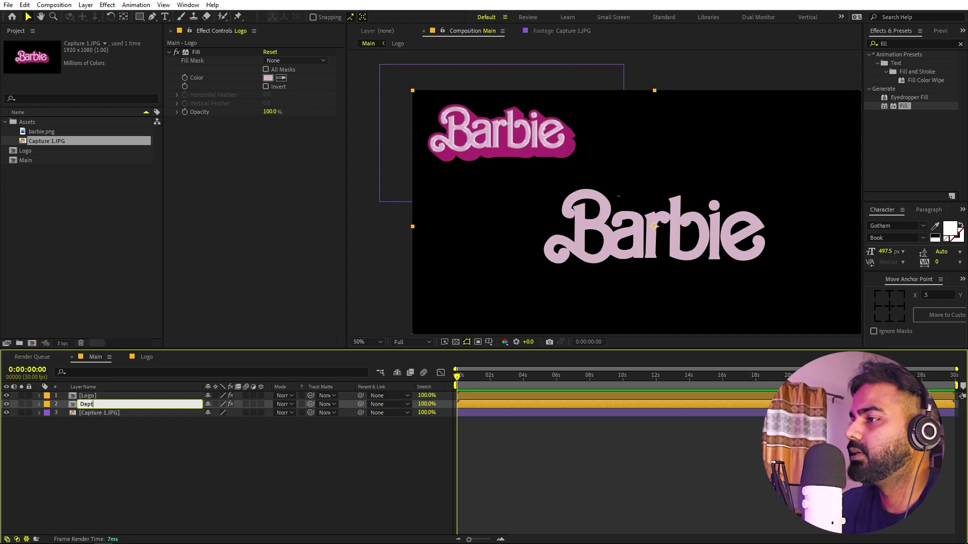
type("h")
left_click(188, 470)
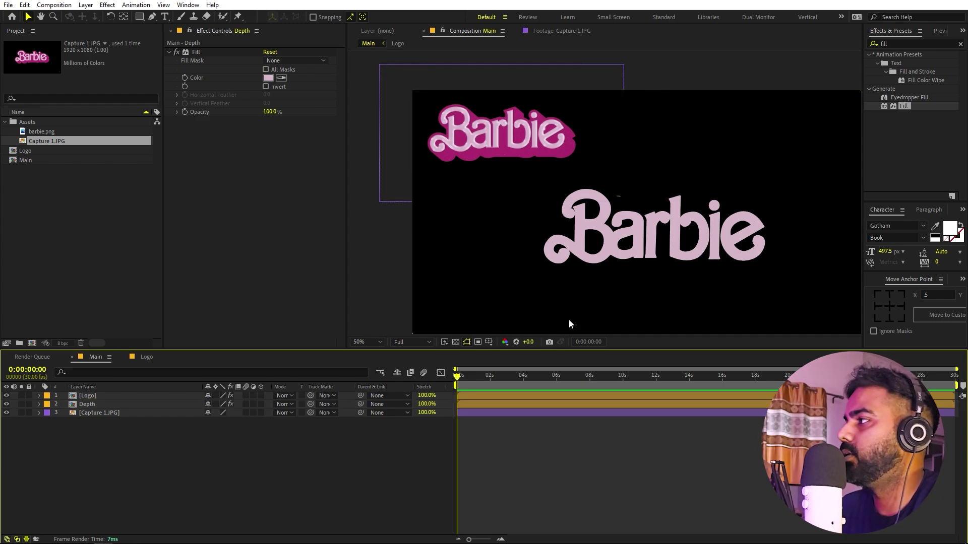
Find the CC Radial Blur effect and apply it to the Depth layer
left_click(919, 43)
type("cc rad")
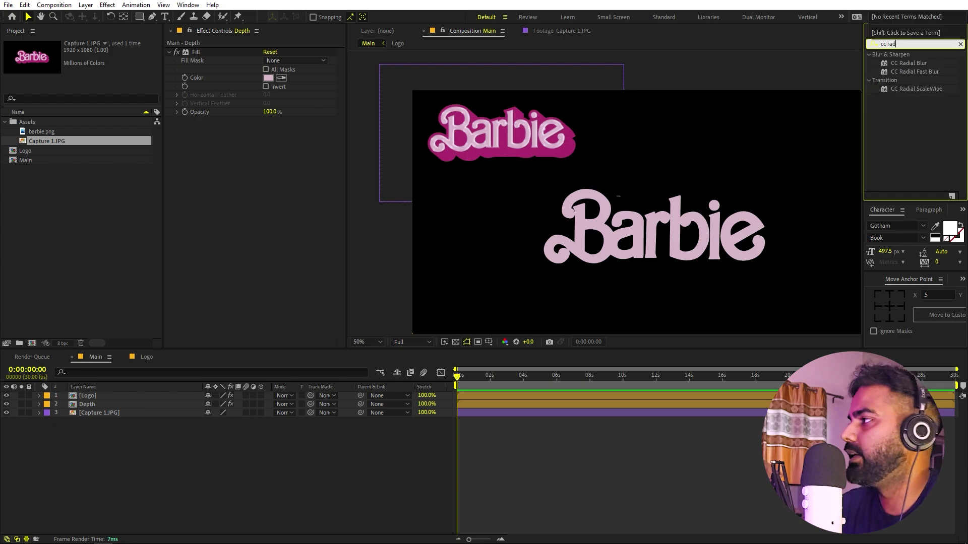
left_click_drag(908, 63, 98, 405)
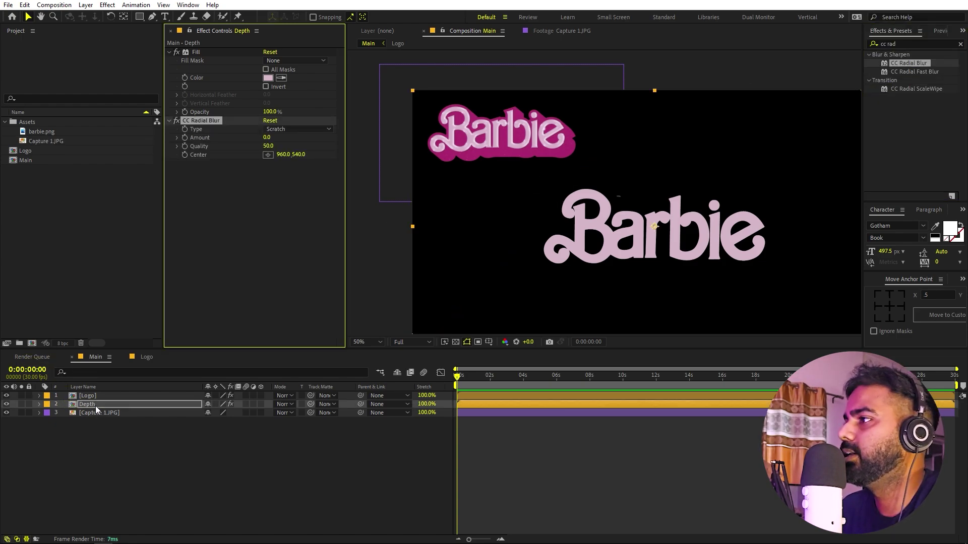
Find the Curves effect and add it to the Depth layer below CC Radial Blur
left_click(905, 45)
type("curves")
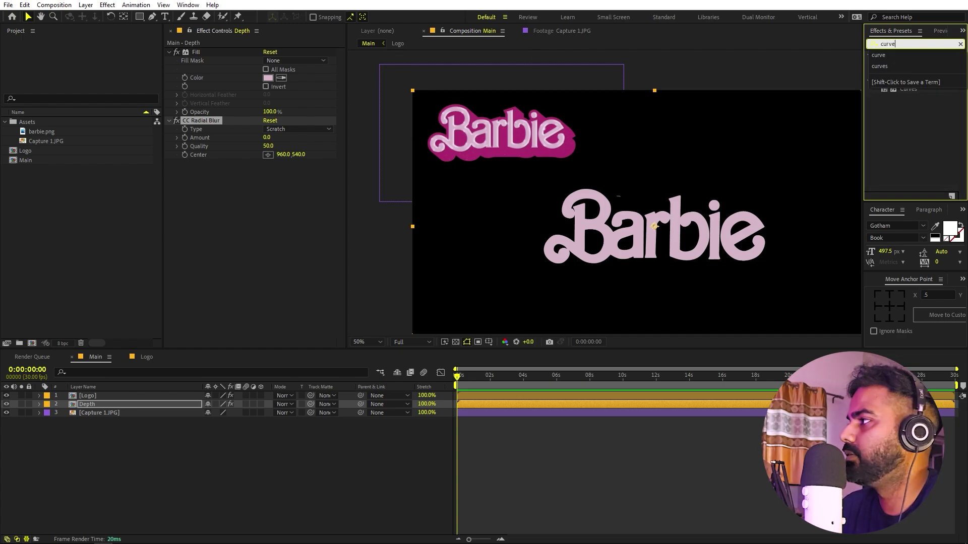
left_click_drag(907, 88, 282, 215)
Set the Depth layer's Fill color to the dark magenta sampled from the backing of the reference logo
scroll(604, 192, "up", 3)
key("space")
left_click_drag(446, 129, 725, 318)
left_click_drag(410, 63, 561, 259)
key("v")
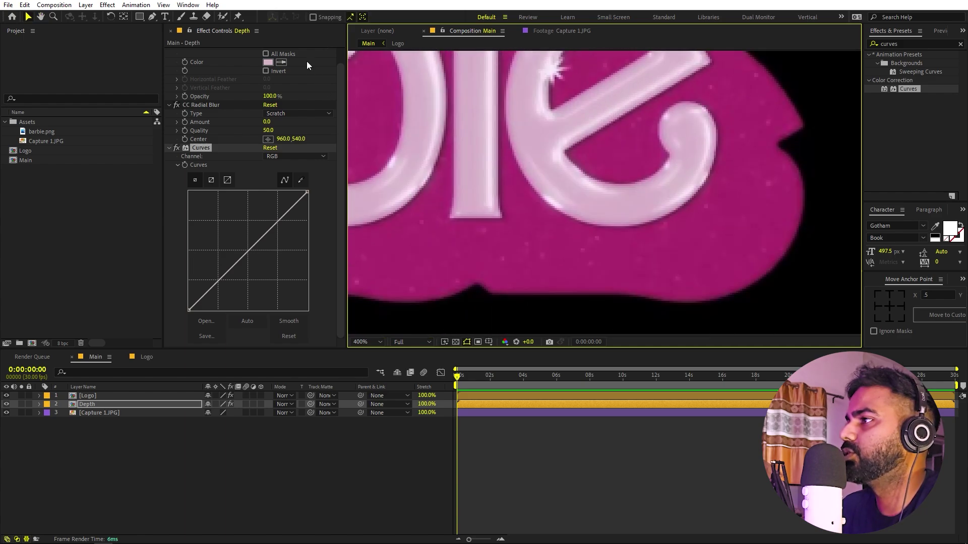
scroll(285, 70, "up", 1)
left_click(282, 78)
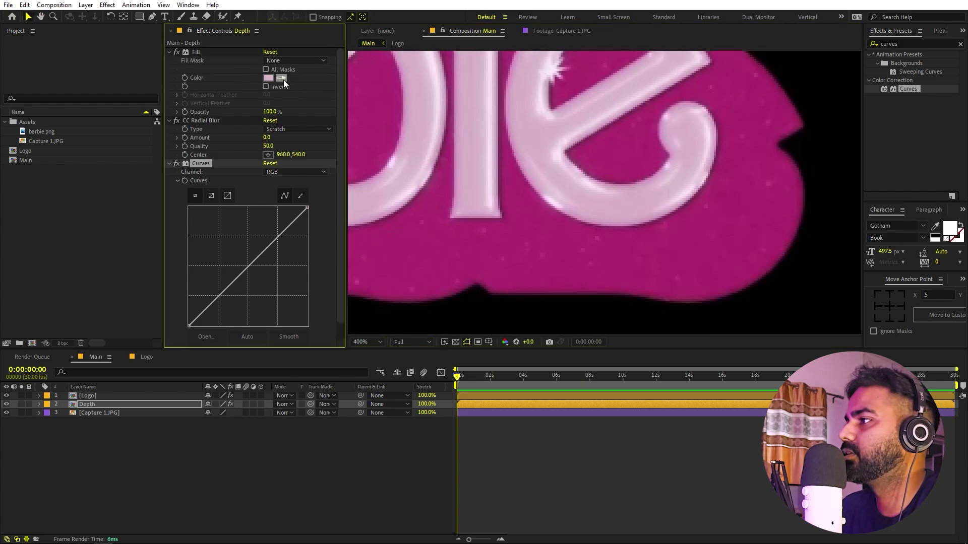
left_click(520, 194)
Set the Depth layer's CC Radial Blur type to Fading Zoom and its Amount to -10
scroll(530, 205, "down", 2)
key("space")
left_click_drag(663, 252, 613, 164)
left_click_drag(637, 233, 598, 167)
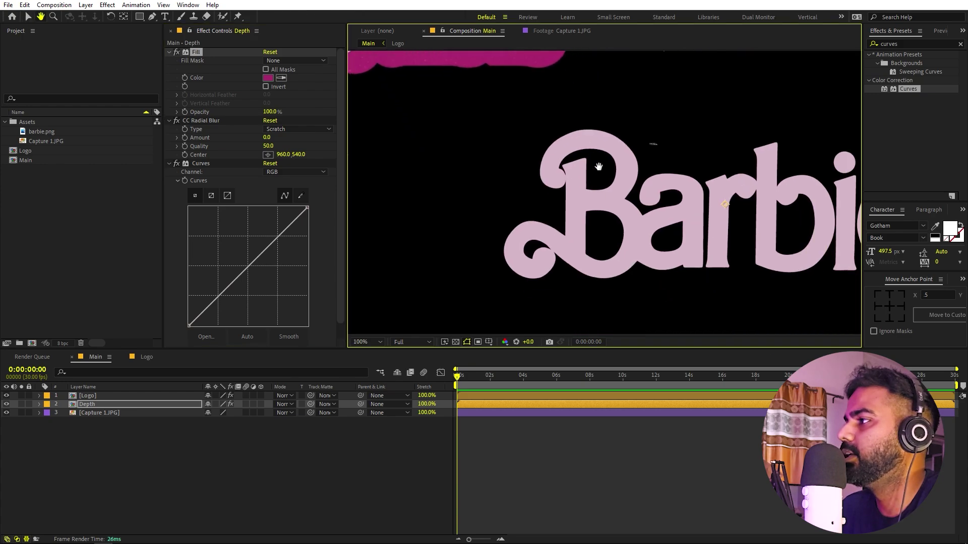
scroll(599, 167, "down", 2)
left_click(285, 128)
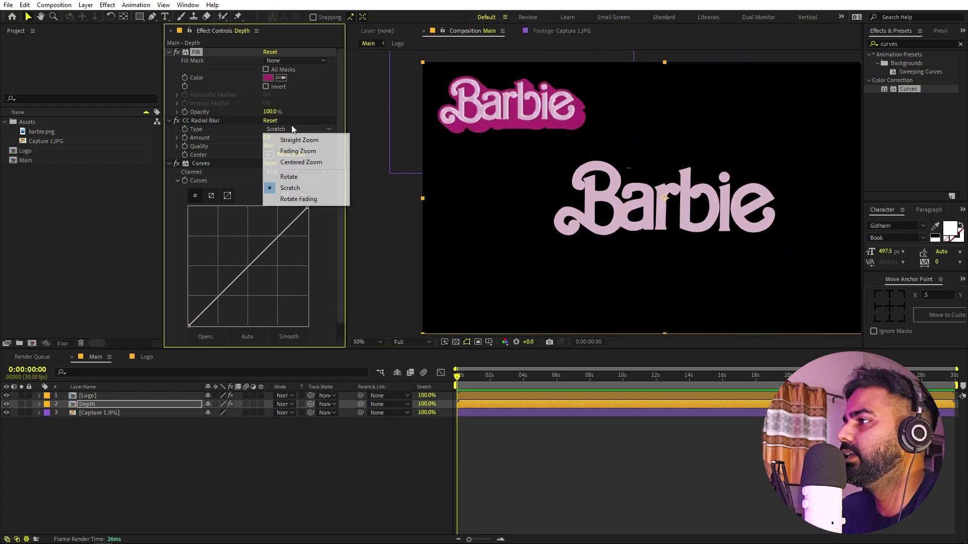
left_click(307, 149)
left_click_drag(266, 137, 256, 137)
left_click(269, 137)
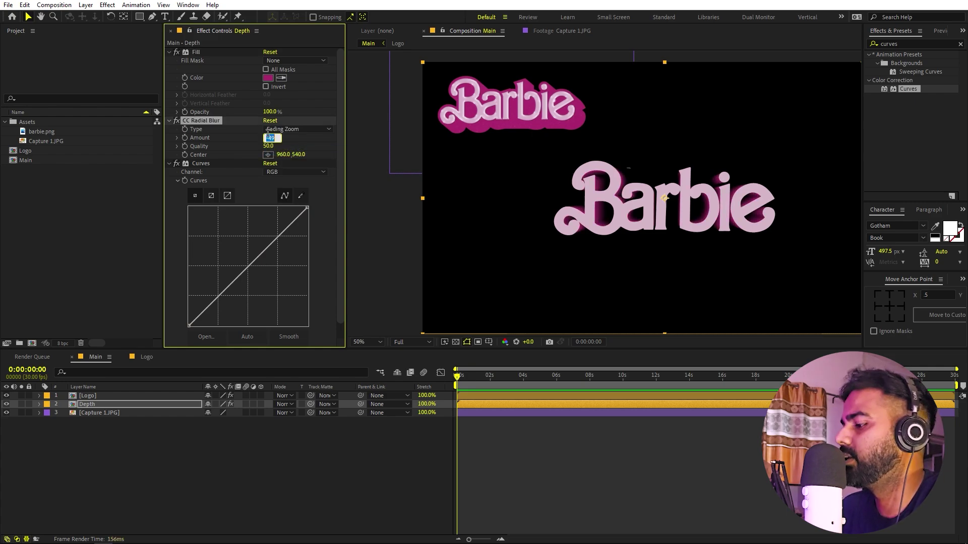
type("-10")
key("Return")
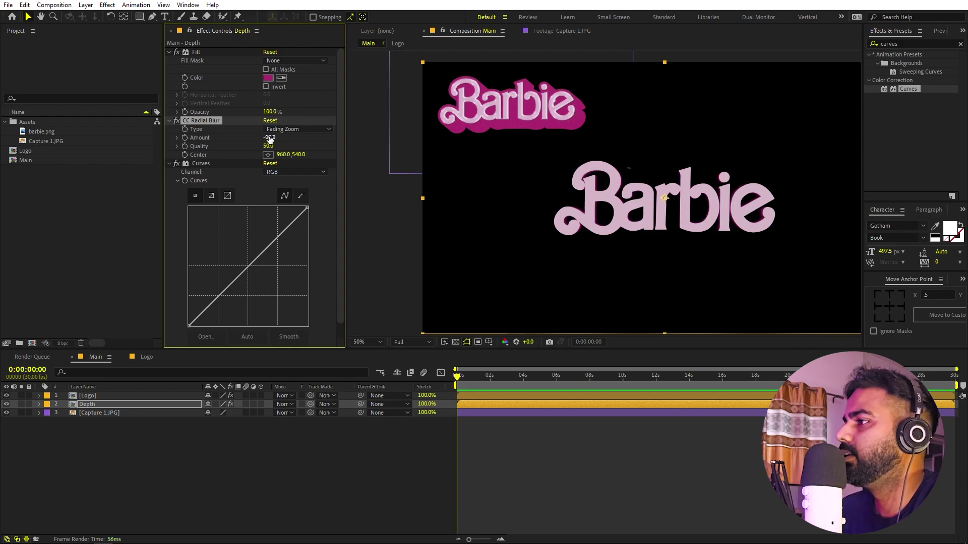
Switch the Depth layer's Curves to the Alpha channel and pull the curve's midpoint fully into the upper-left corner of the graph
left_click(281, 171)
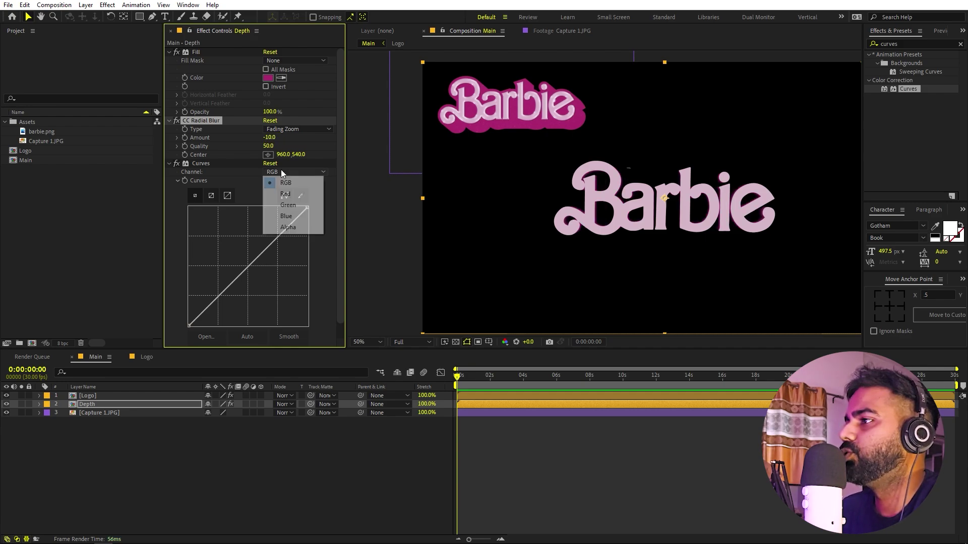
left_click(292, 228)
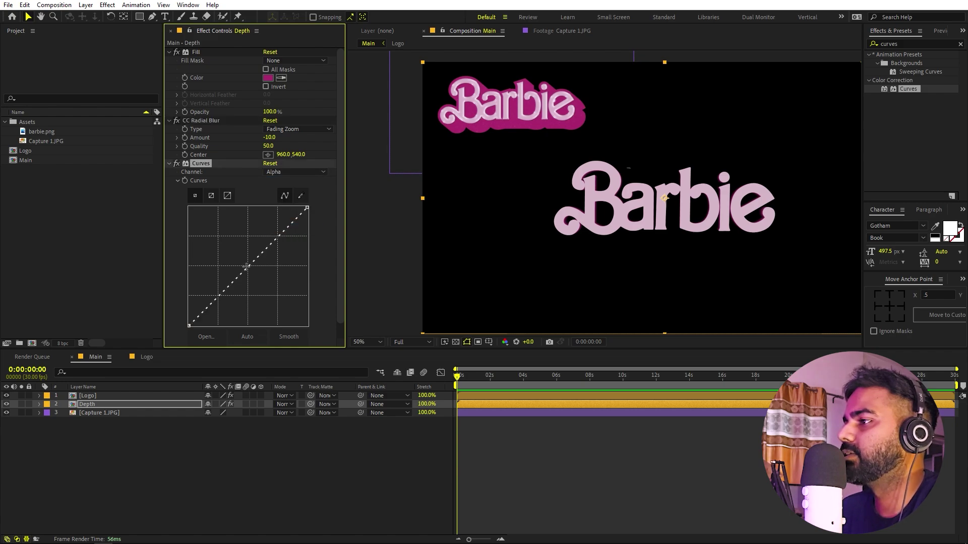
left_click_drag(250, 265, 190, 207)
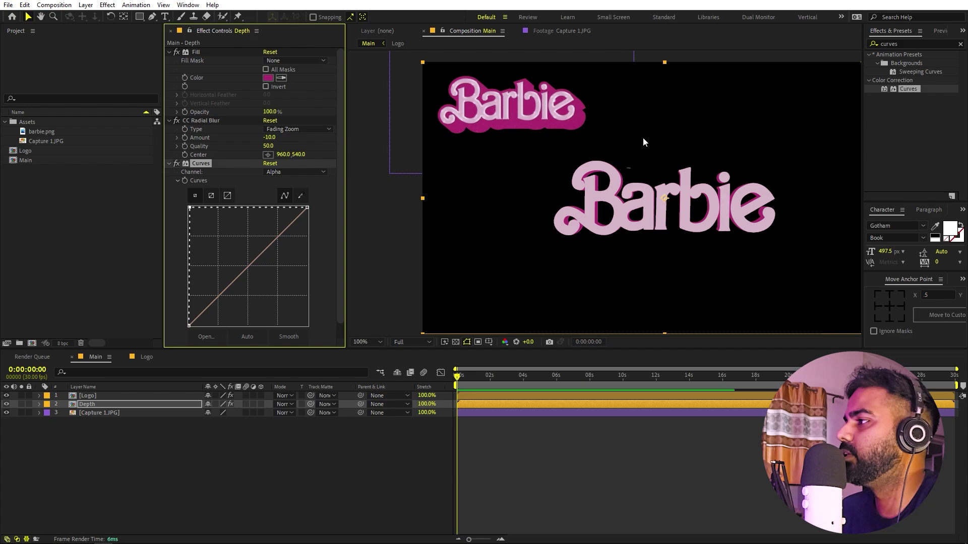
Place the CC Radial Blur center below and to the right of the lettering, at about 1462, 822
scroll(642, 138, "up", 2)
scroll(611, 196, "down", 2)
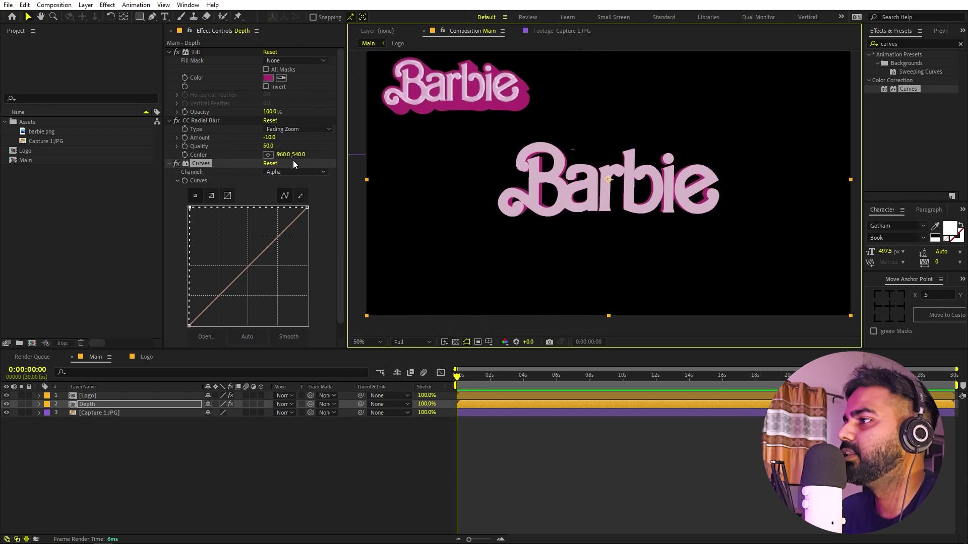
left_click(267, 154)
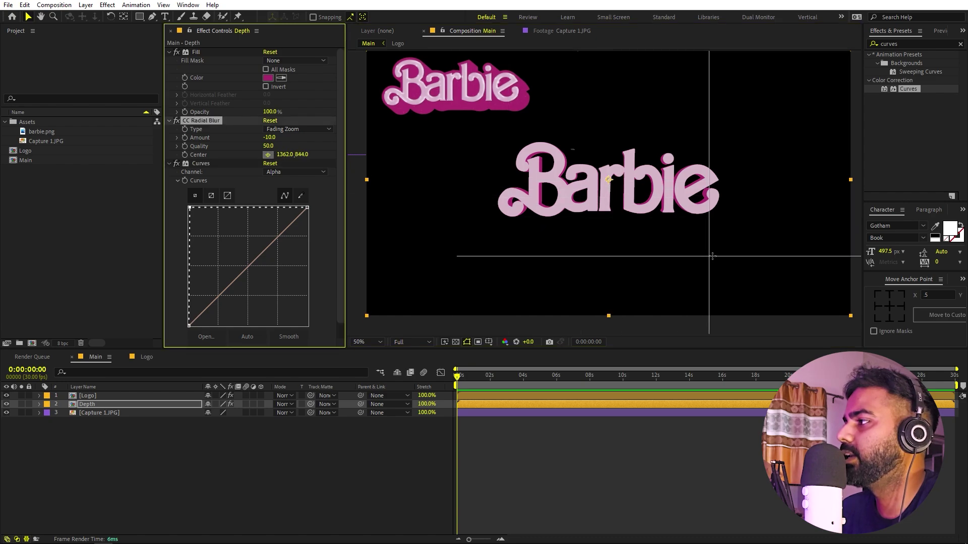
left_click(735, 250)
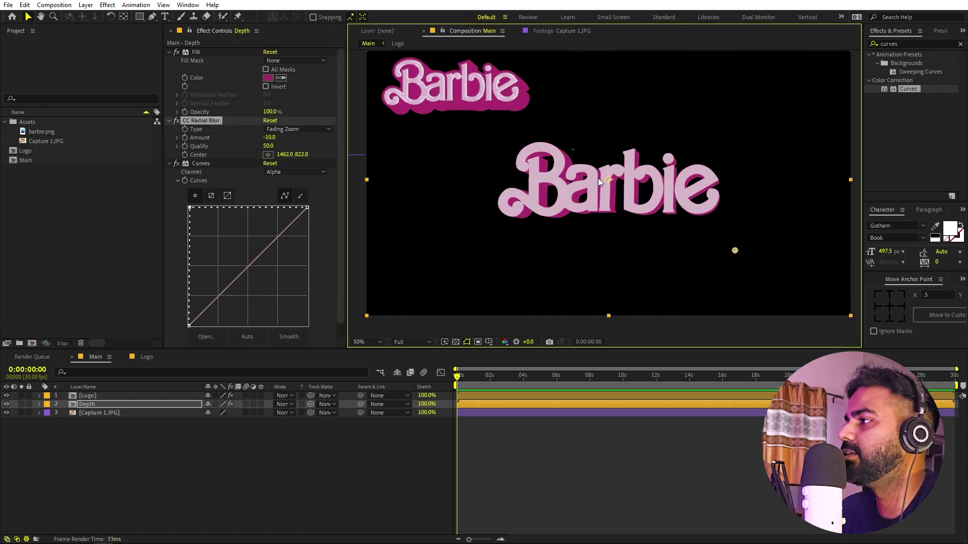
Move the CC Radial Blur center beyond the composition's lower-right corner, to about 2486, 1462, to lengthen the extrusion
scroll(669, 214, "down", 2)
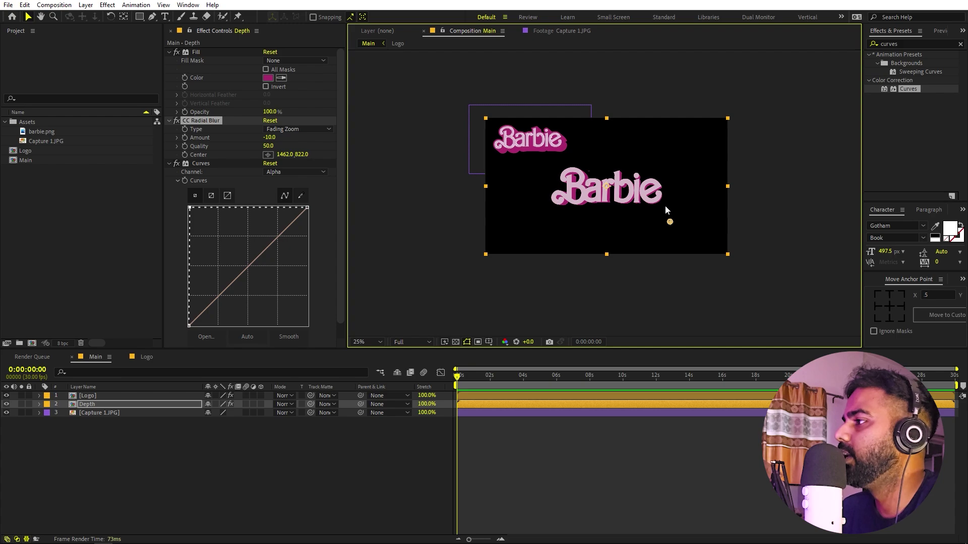
scroll(660, 202, "up", 3)
left_click_drag(655, 198, 730, 309)
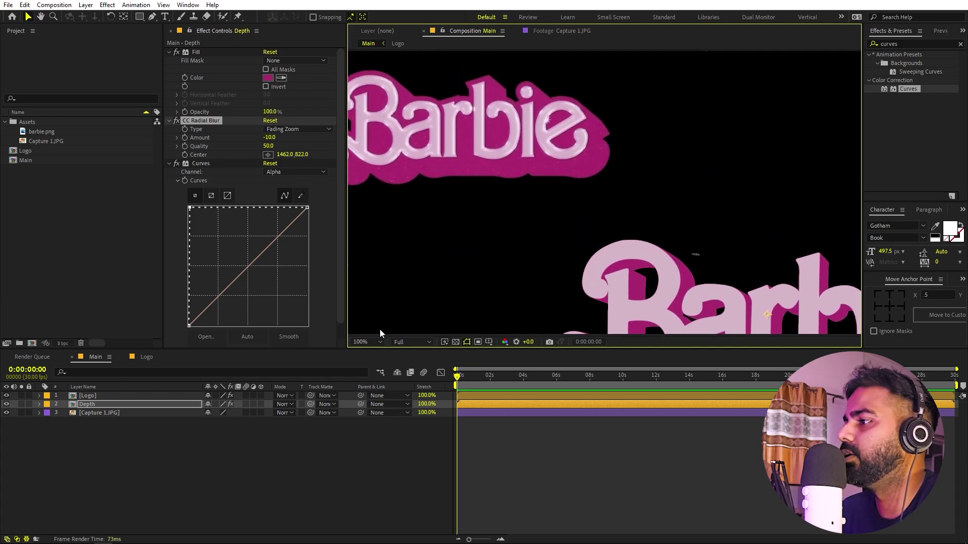
left_click(379, 342)
left_click(366, 421)
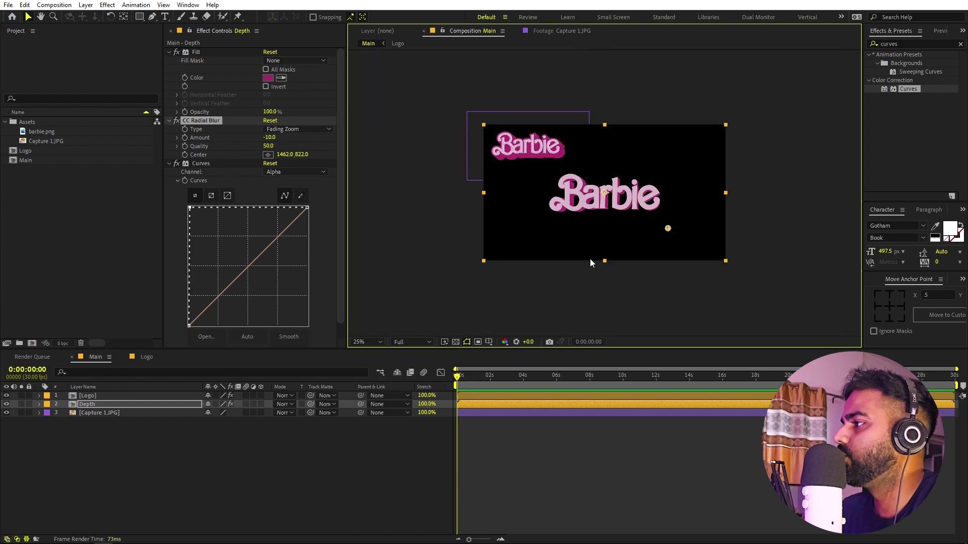
left_click_drag(665, 227, 788, 321)
key("period")
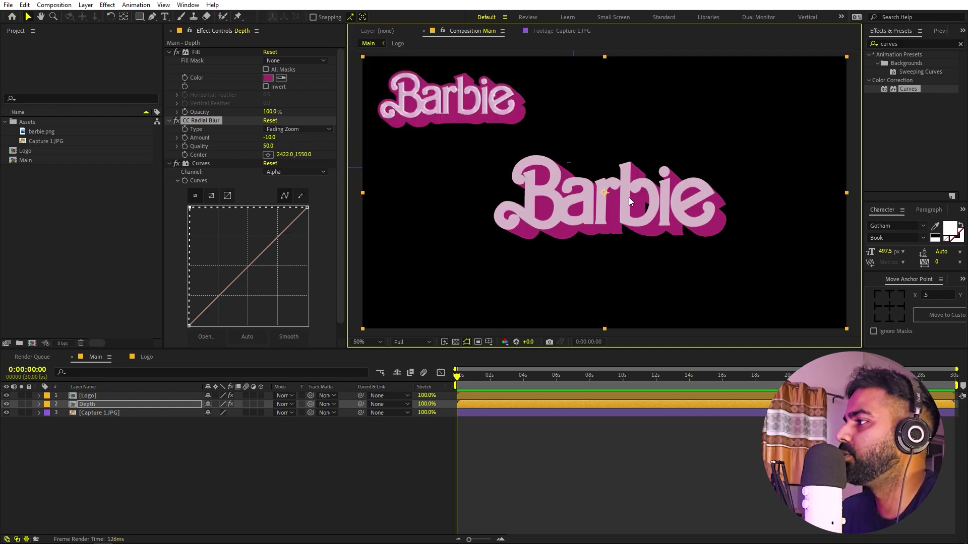
key("comma")
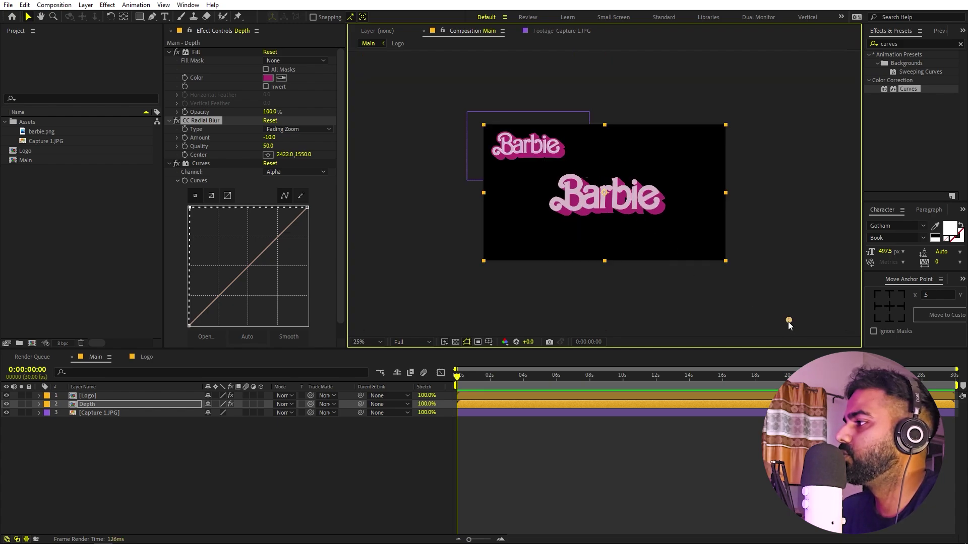
left_click_drag(791, 320, 799, 309)
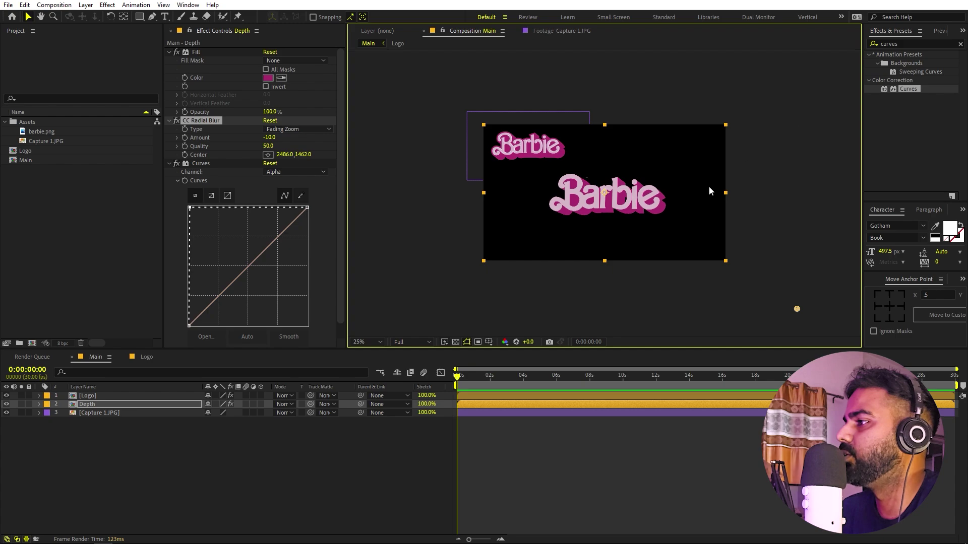
Examine the magenta border around the reference logo's lettering and compare it with the recreated logo
left_click(373, 338)
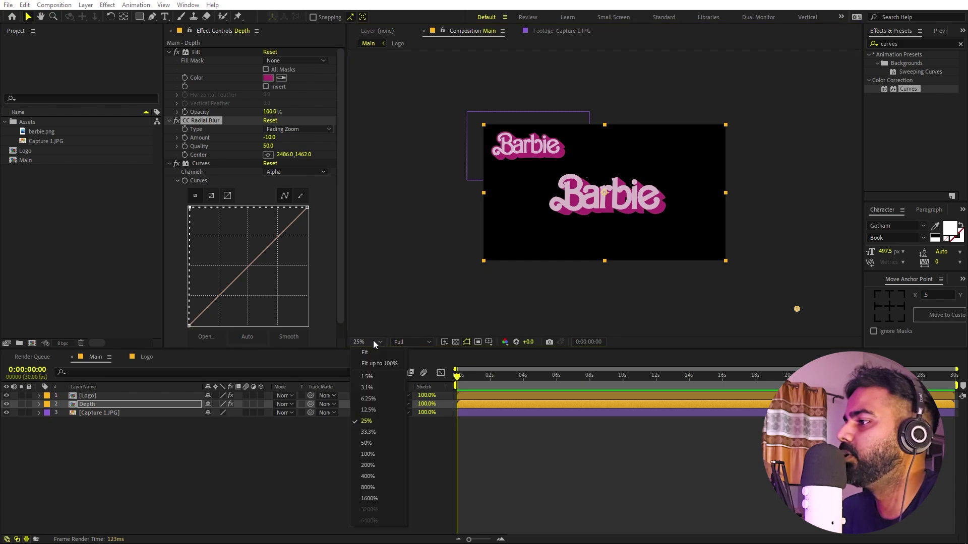
left_click(377, 367)
scroll(425, 150, "up", 2)
left_click_drag(444, 139, 713, 275)
left_click_drag(363, 63, 553, 255)
left_click_drag(534, 183, 700, 275)
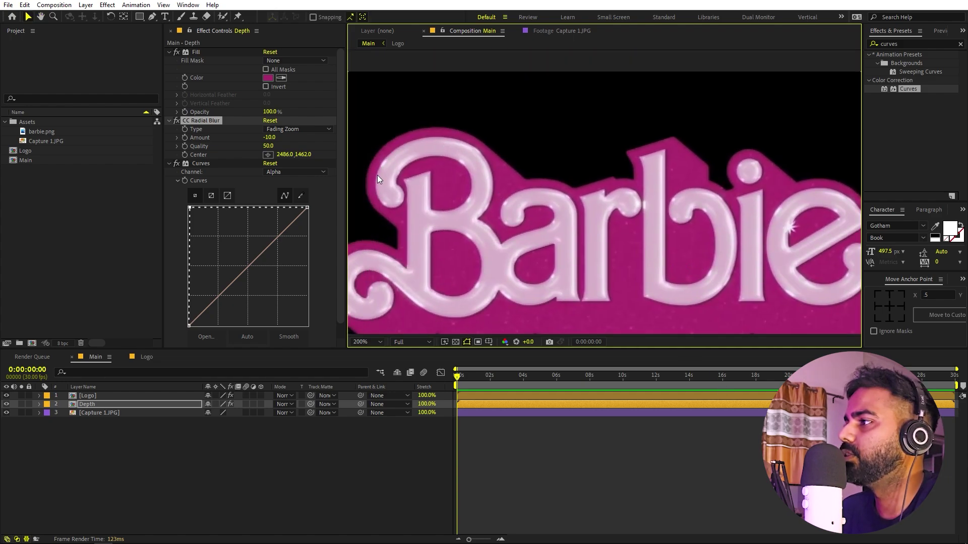
scroll(518, 178, "down", 2)
left_click_drag(671, 248, 612, 188)
scroll(616, 194, "up", 2)
left_click_drag(690, 263, 597, 172)
left_click_drag(575, 236, 563, 203)
scroll(564, 217, "down", 1)
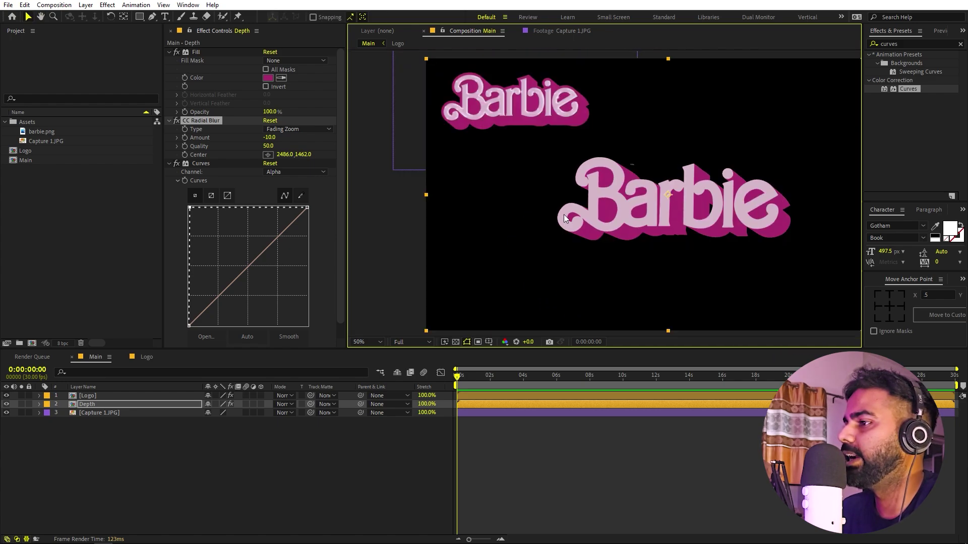
Add a Stroke layer style to the Depth layer and set its size to 12.1
left_click(110, 405)
right_click(110, 405)
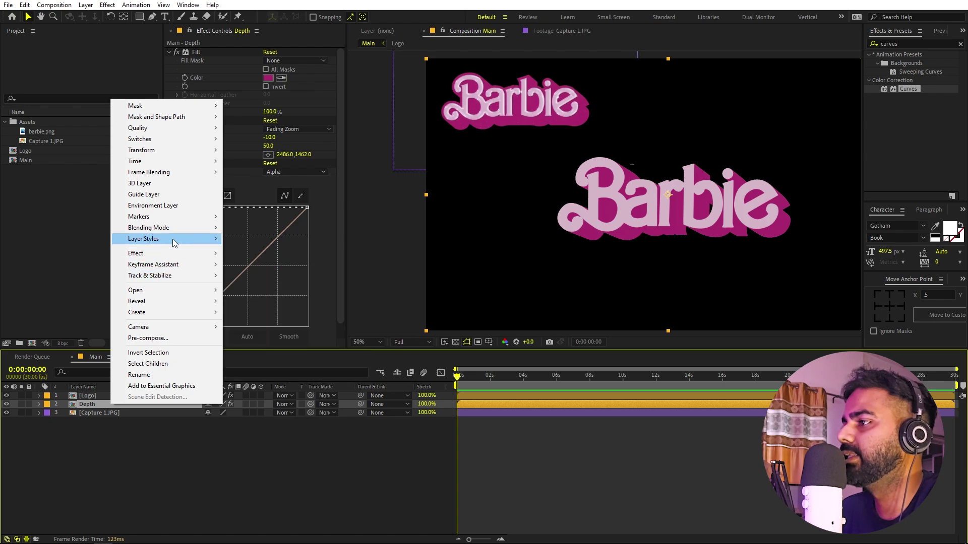
mouse_move(167, 239)
left_click(246, 365)
left_click(56, 448)
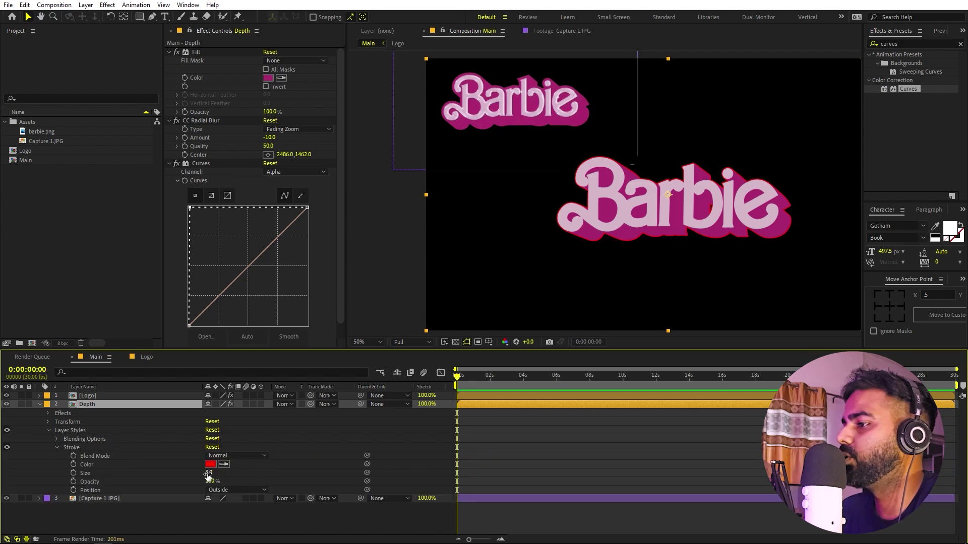
mouse_move(207, 473)
left_mouse_down()
mouse_move(348, 473)
mouse_move(682, 435)
mouse_move(637, 441)
left_mouse_up()
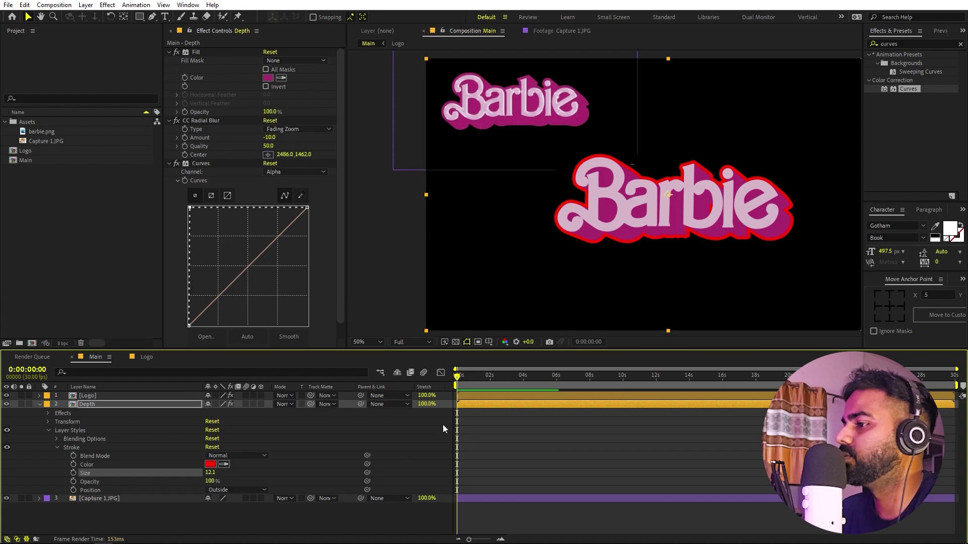
Set the Depth layer's stroke color to the magenta sampled from its Fill color swatch
left_click(225, 464)
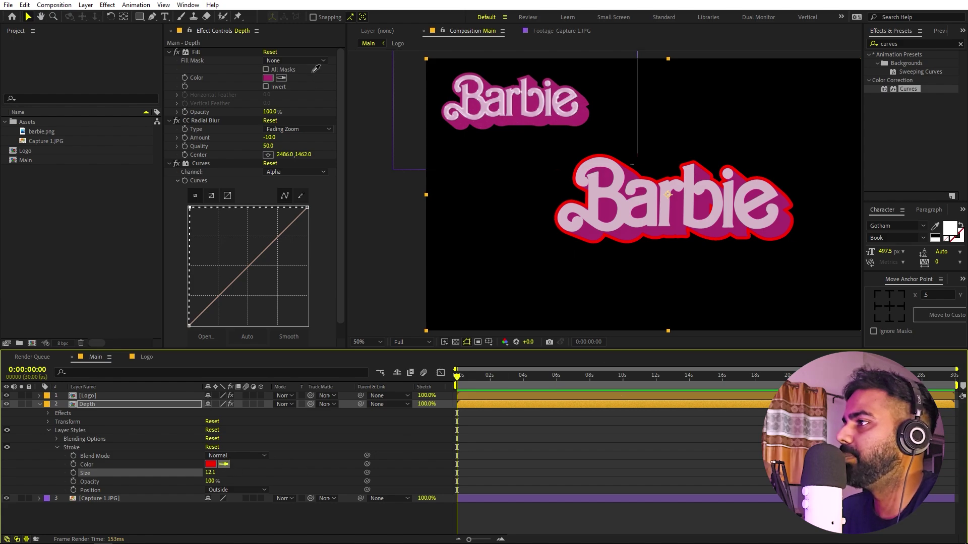
left_click(269, 80)
left_click(616, 430)
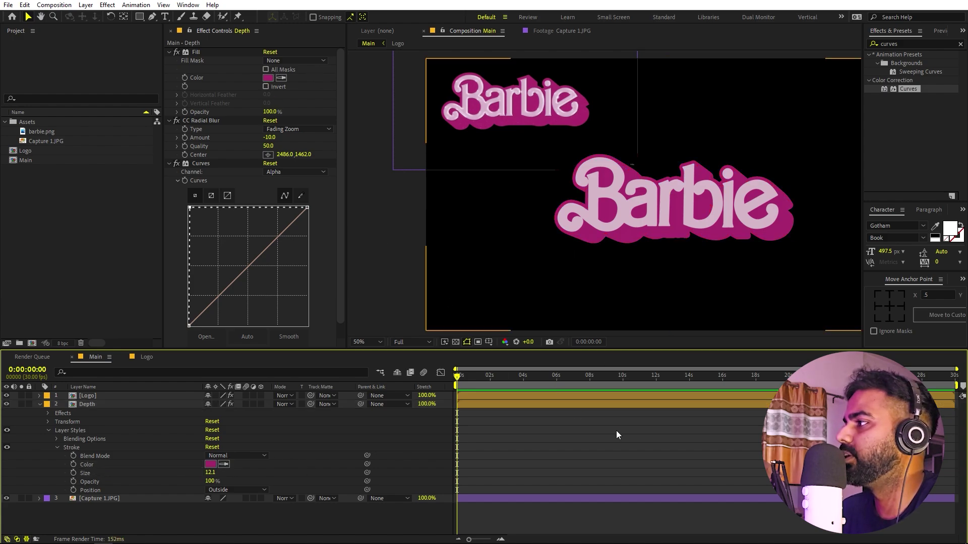
Compare the recreated logo with the reference, examining the highlights and shading on the reference lettering up close
scroll(657, 210, "up", 1)
key("space")
left_click_drag(686, 210, 643, 213)
scroll(642, 214, "down", 2)
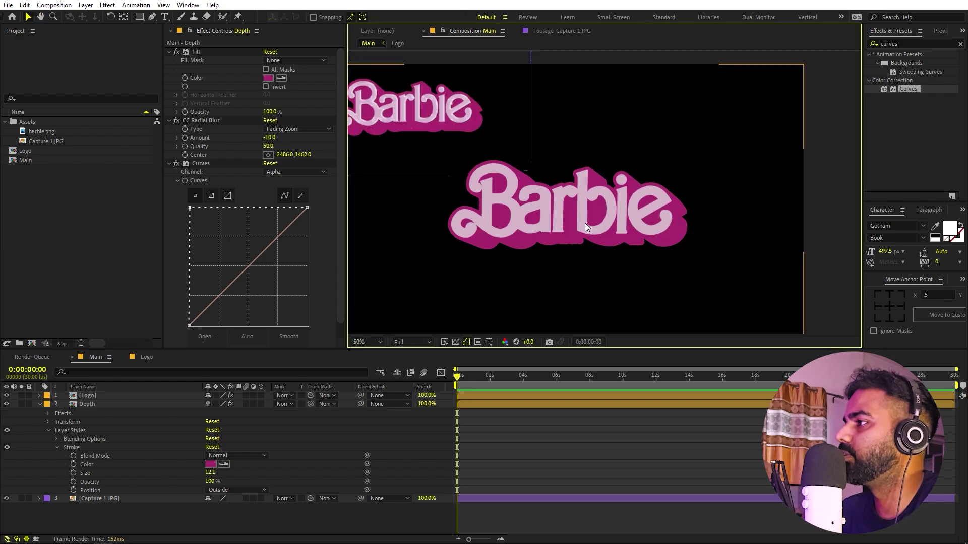
left_click(371, 342)
left_click(375, 454)
key("space")
left_click_drag(492, 164, 590, 217)
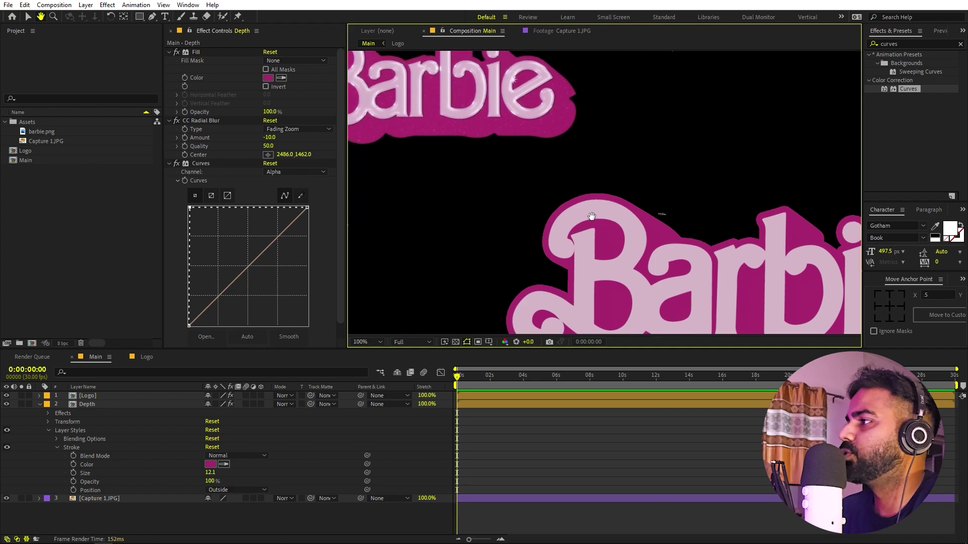
left_click_drag(527, 156, 613, 211)
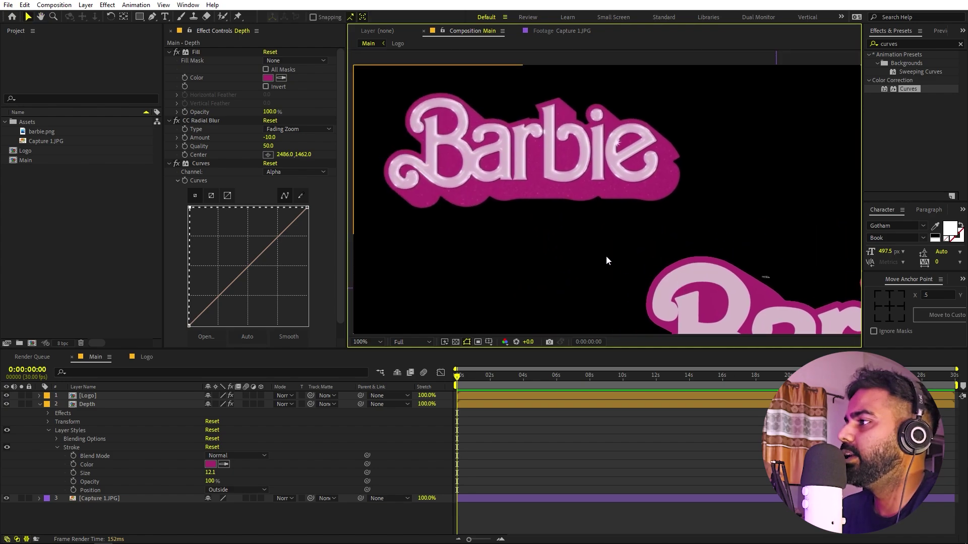
scroll(555, 197, "up", 1)
key("space")
left_click_drag(505, 134, 640, 245)
left_click_drag(529, 205, 719, 197)
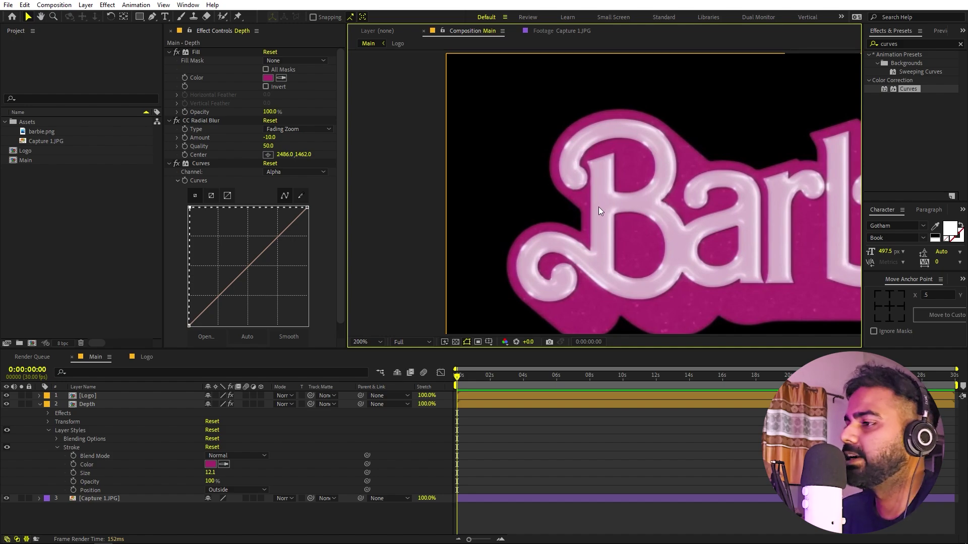
Collapse the Depth layer's properties and add a Bevel and Emboss layer style to the Logo layer
left_click(42, 405)
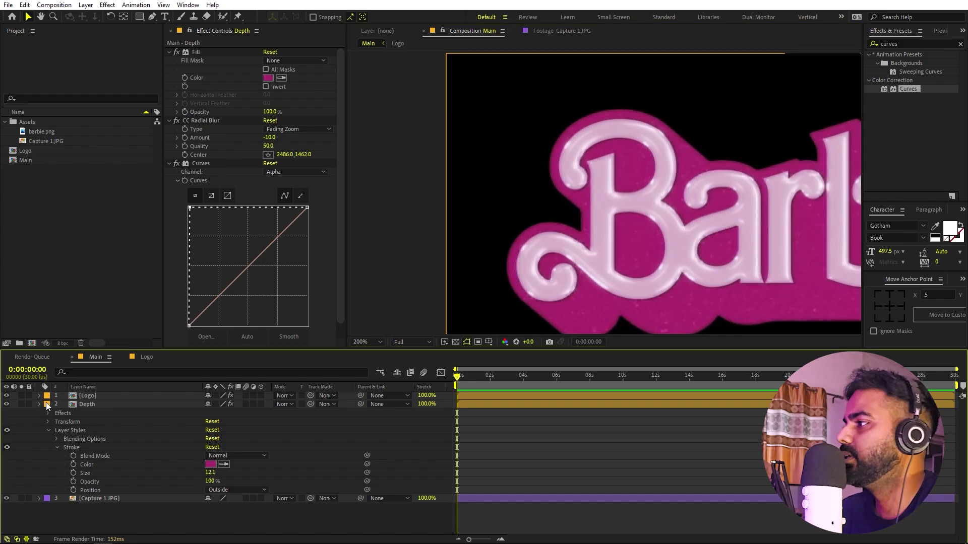
scroll(597, 225, "down", 1)
key("space")
left_click_drag(781, 222, 654, 181)
left_click_drag(724, 323, 456, 175)
left_click(105, 395)
right_click(104, 394)
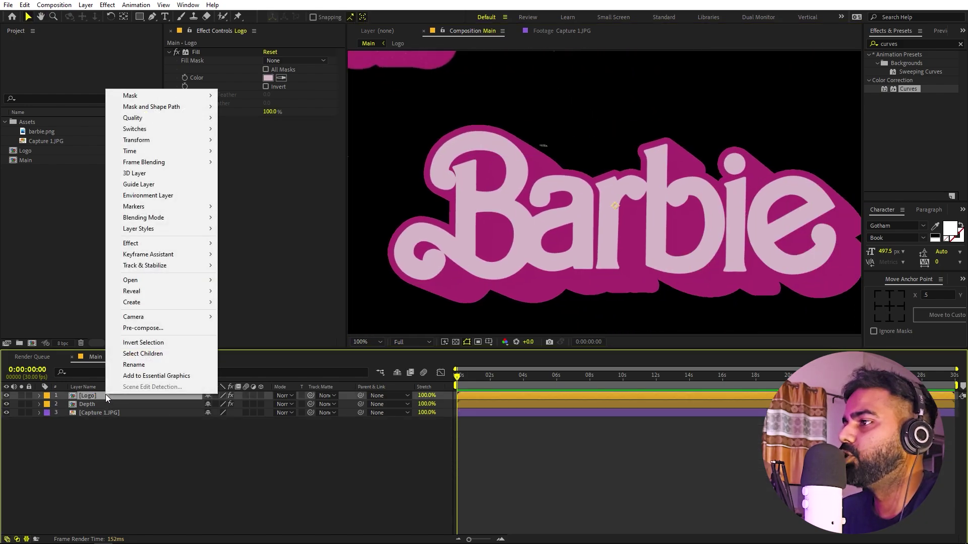
mouse_move(150, 232)
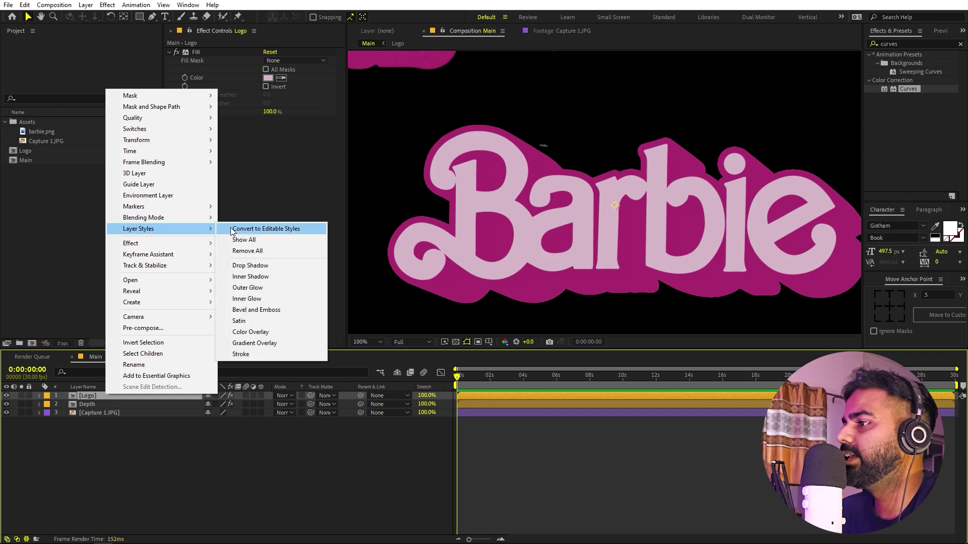
left_click(273, 311)
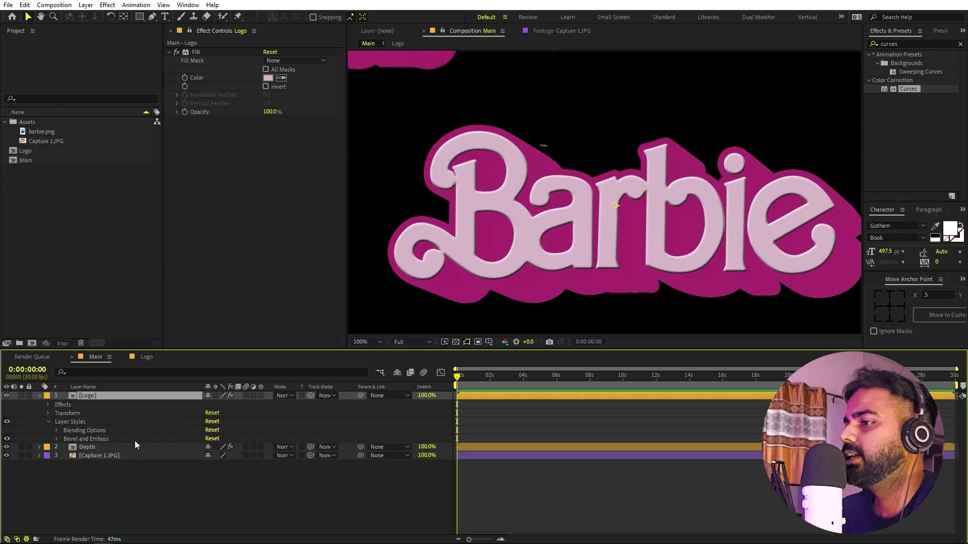
Expand the Logo layer's Bevel and Emboss settings and set the bevel depth to 250%
left_click(56, 439)
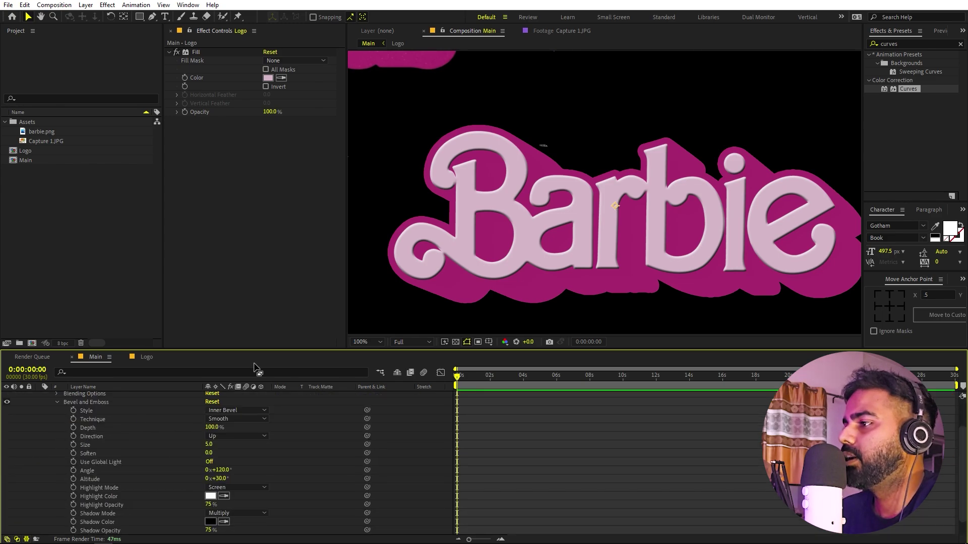
left_click_drag(260, 349, 262, 311)
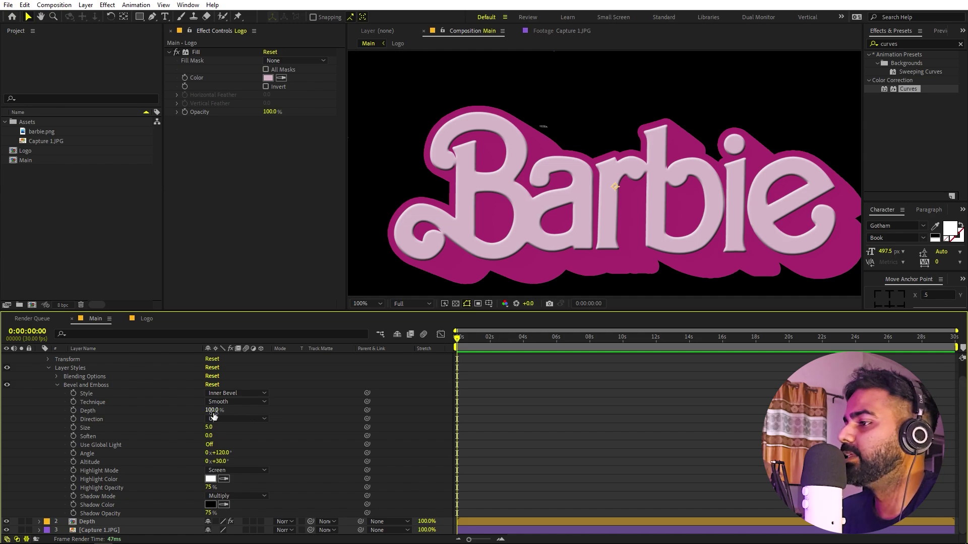
left_click_drag(213, 410, 410, 400)
scroll(423, 216, "up", 5)
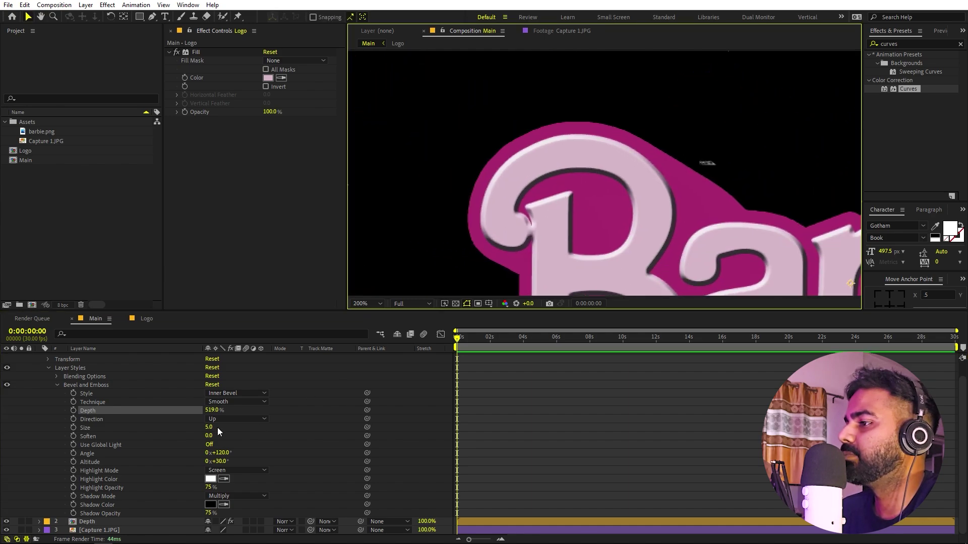
left_click_drag(212, 410, 76, 428)
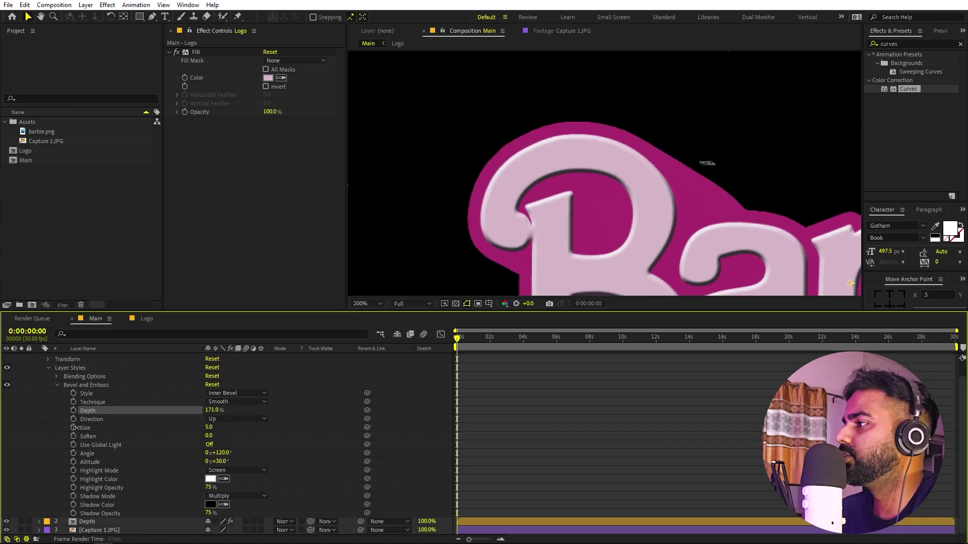
left_click(212, 411)
type("150")
key("Return")
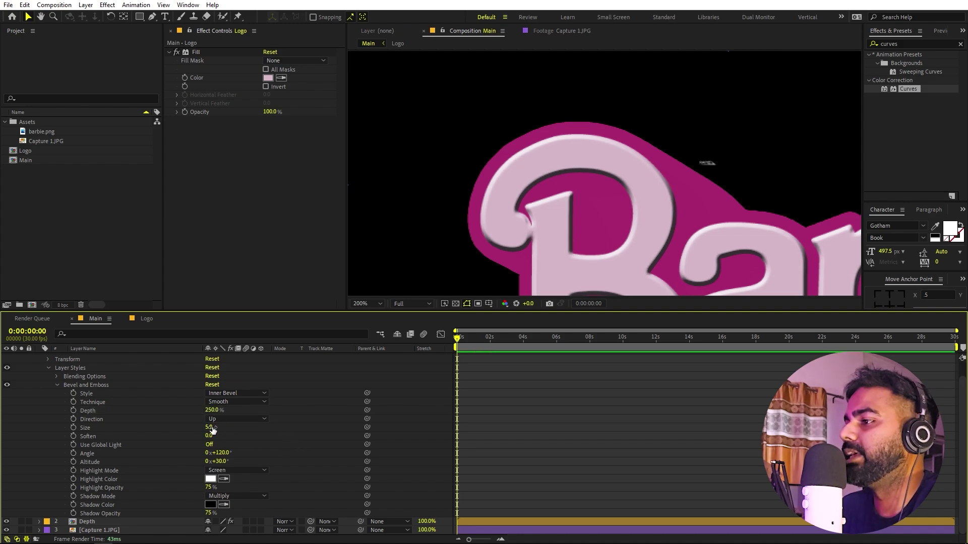
Set the Logo layer's bevel size to 11 and its highlight opacity to 80%
mouse_move(210, 427)
left_mouse_down()
mouse_move(256, 425)
mouse_move(210, 431)
left_mouse_up()
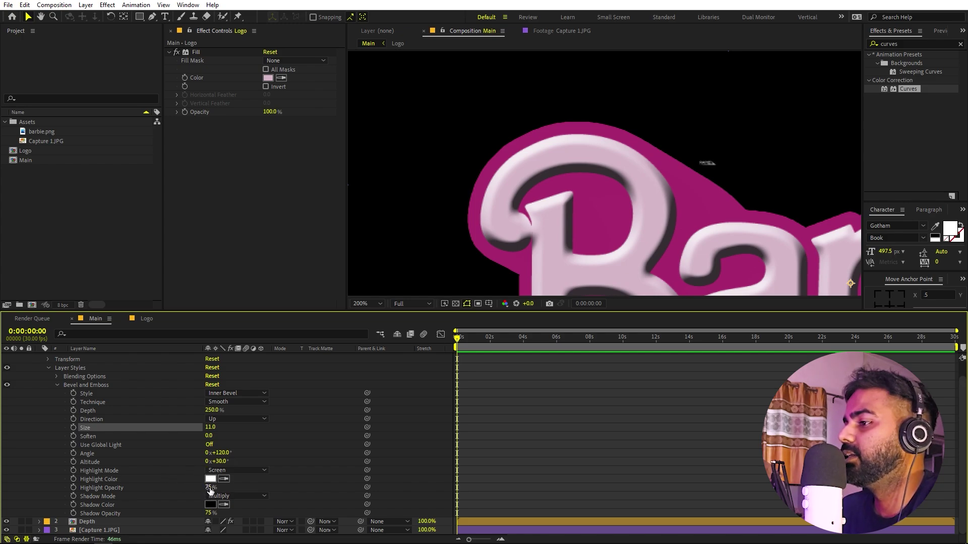
left_click_drag(207, 487, 219, 488)
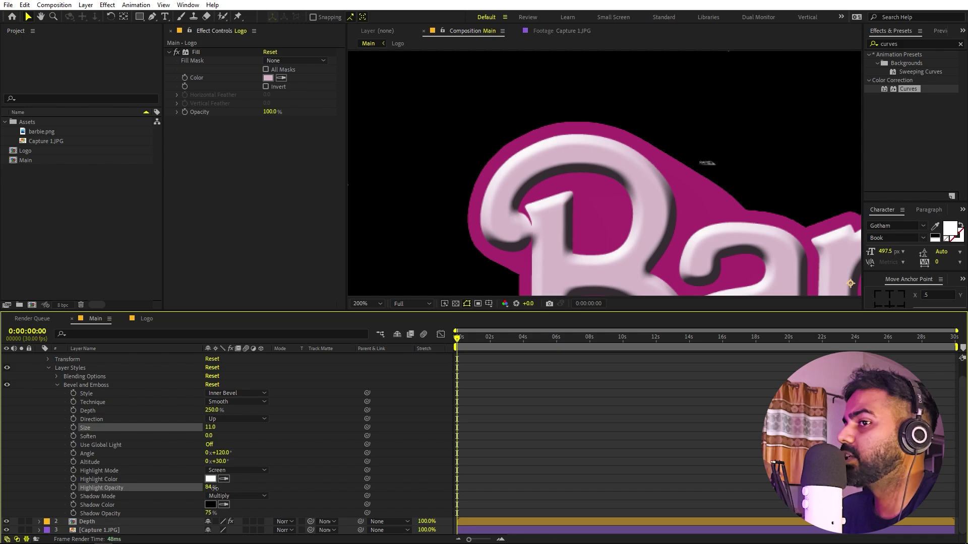
left_click(207, 488)
type("80")
key("Return")
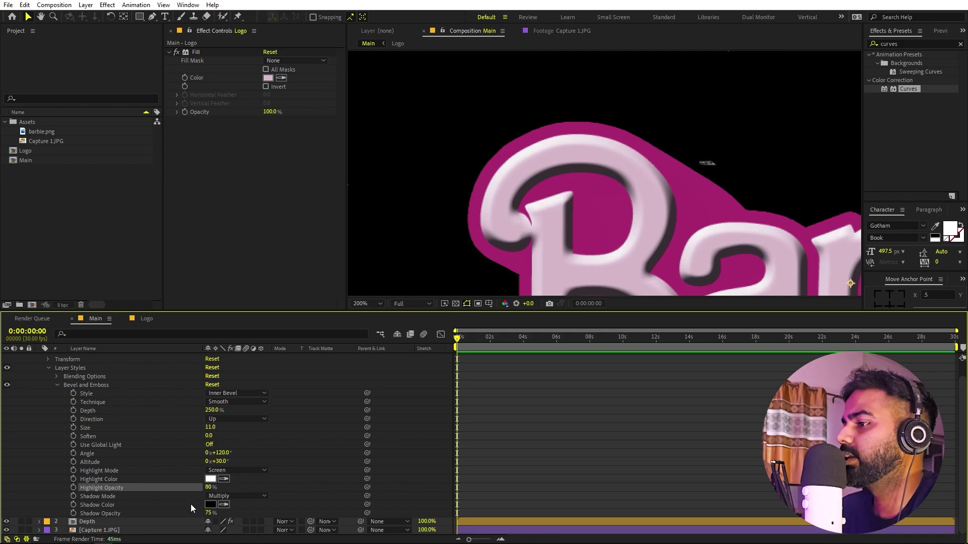
Set the shadow opacity of the Logo layer's Bevel and Emboss to 10%
left_click_drag(615, 174, 588, 81)
left_click_drag(589, 156, 628, 182)
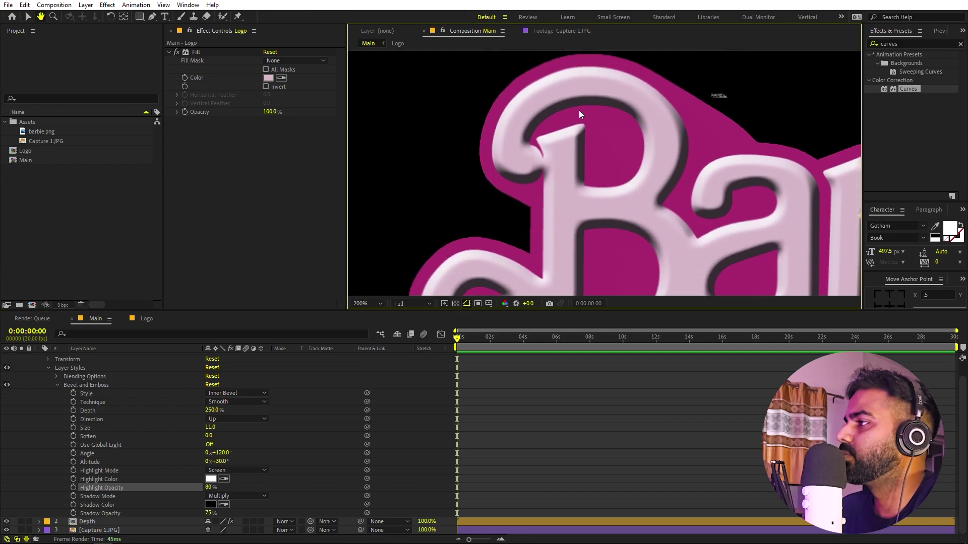
left_click_drag(208, 513, 175, 513)
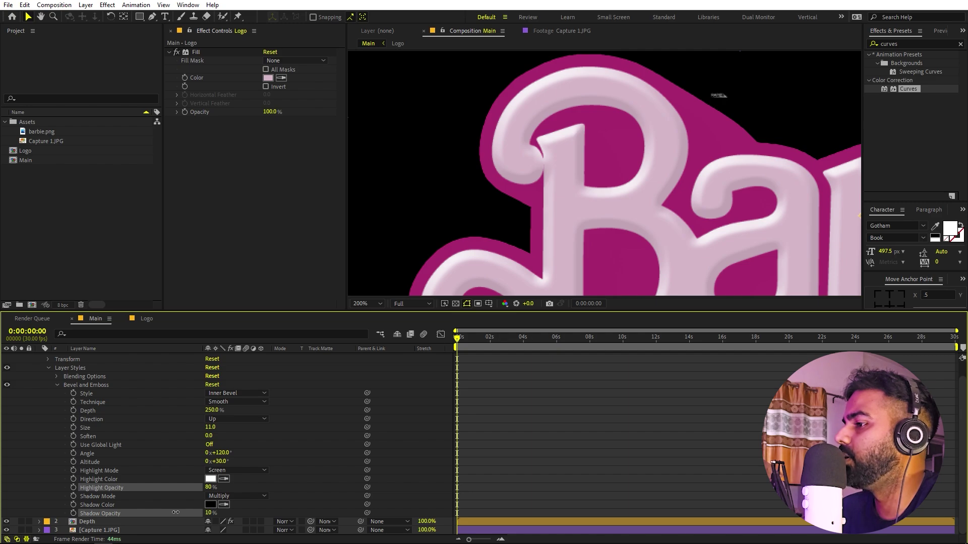
Compare the bevel's highlights and shadows on the recreated logo with the reference logo
scroll(628, 184, "down", 3)
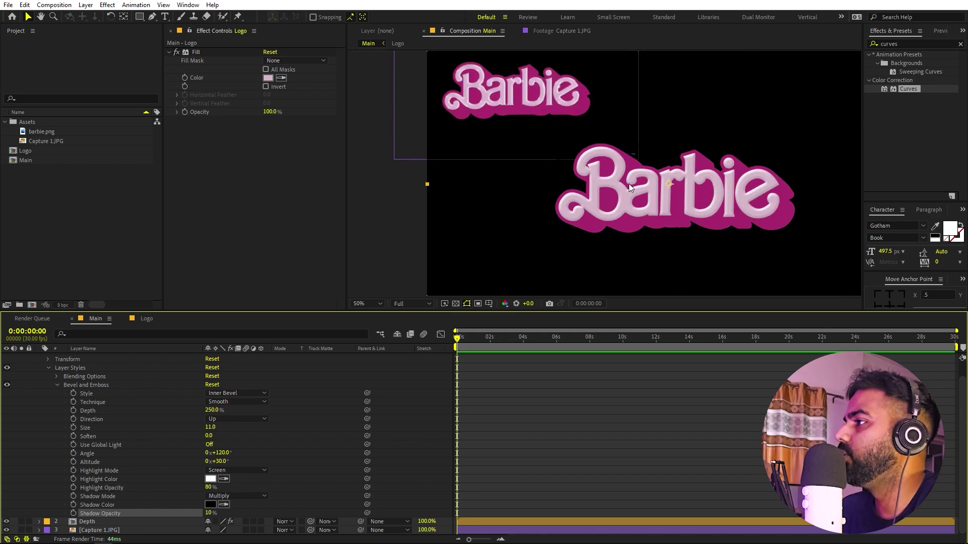
scroll(630, 183, "up", 1)
left_click_drag(590, 97, 645, 151)
left_click_drag(544, 93, 640, 192)
scroll(639, 192, "up", 2)
scroll(558, 125, "down", 5)
scroll(667, 185, "up", 3)
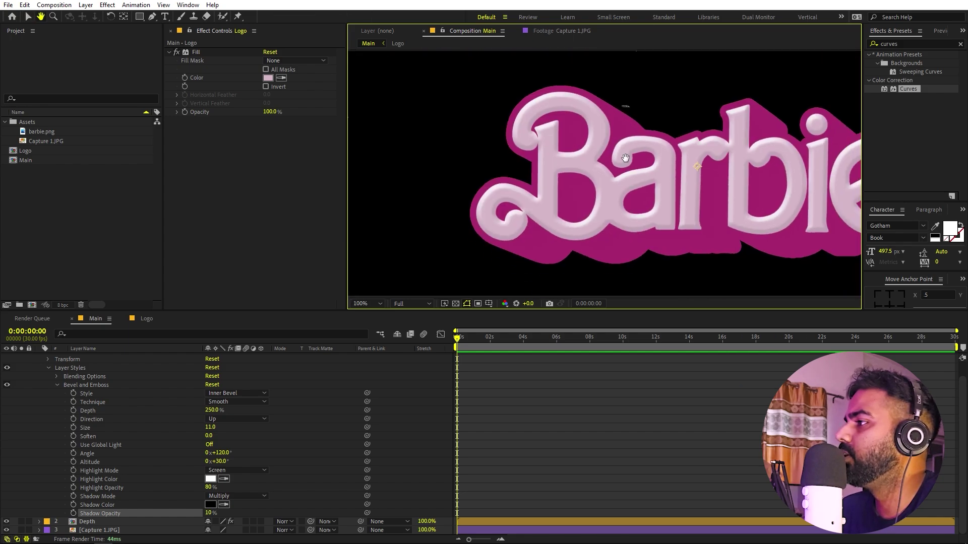
Try a bevel size of 16.2 and a different depth, restoring the size to 11 and the depth to 250%
scroll(625, 159, "up", 4)
key("v")
left_click_drag(210, 427, 243, 426)
scroll(558, 179, "down", 5)
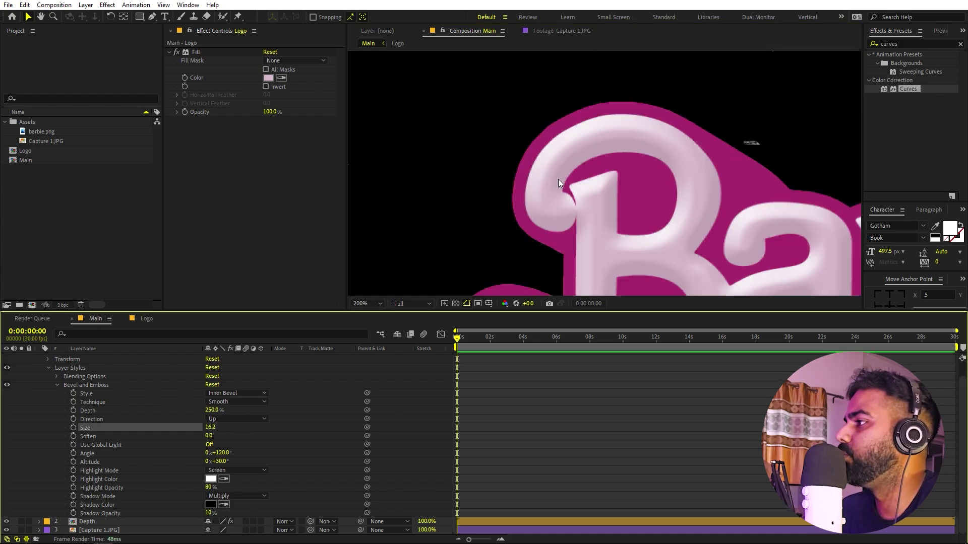
scroll(565, 186, "up", 5)
left_click_drag(210, 427, 191, 430)
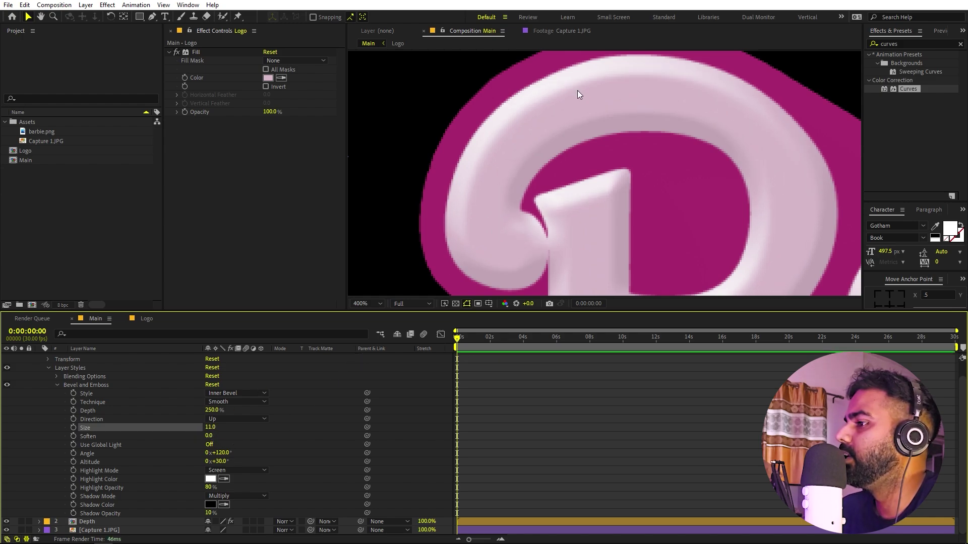
left_click_drag(209, 410, 313, 427)
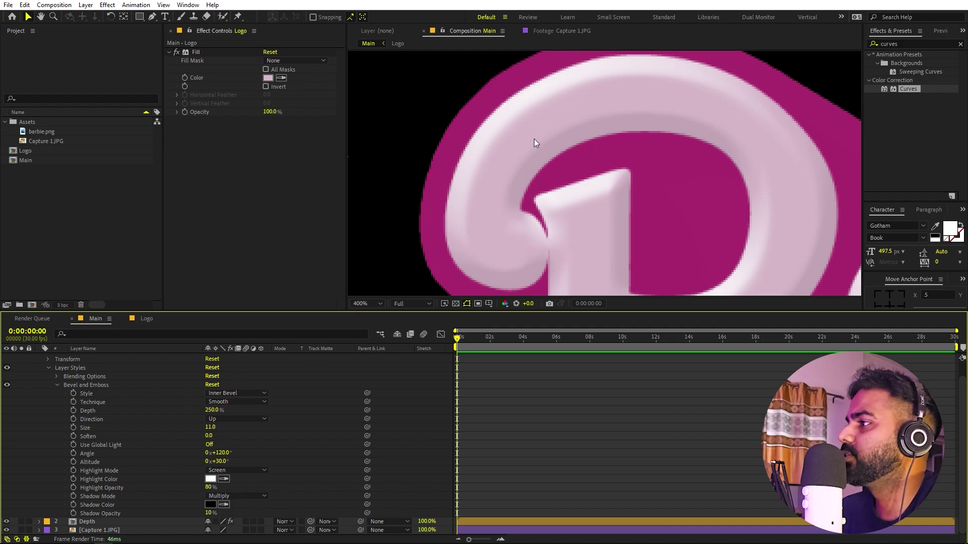
Set the Soften value of the Logo layer's Bevel and Emboss to 8
left_click_drag(210, 436, 532, 423)
left_click(207, 435)
type("8")
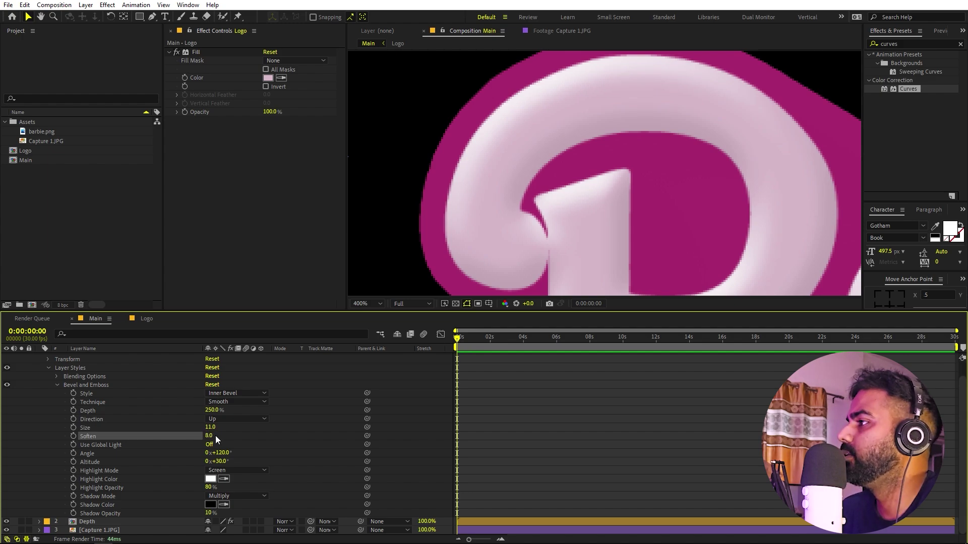
key("Return")
Compare the softened bevel with the reference, examining the edges of the lettering and of the magenta depth up close
scroll(606, 173, "down", 5)
scroll(629, 191, "up", 1)
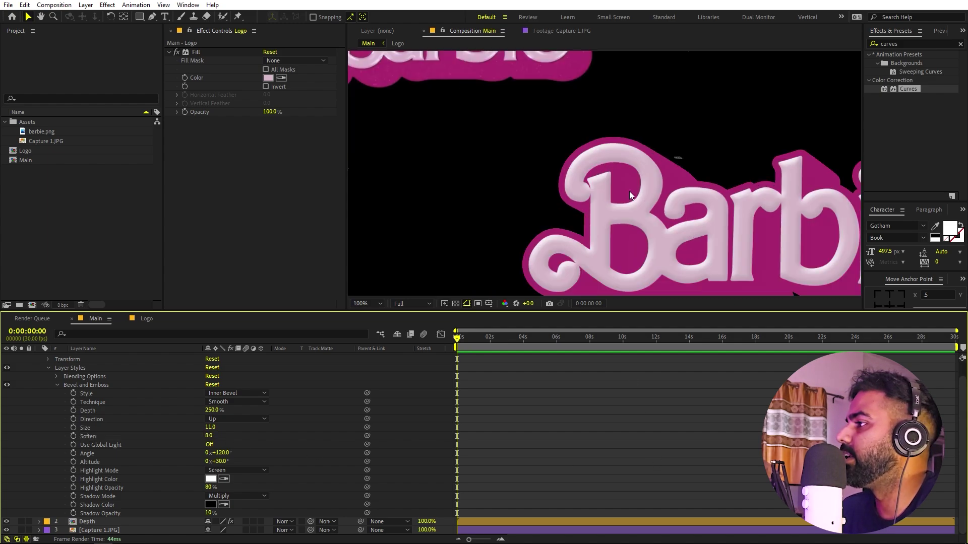
left_click_drag(504, 99, 418, 61)
scroll(626, 186, "up", 4)
left_click_drag(745, 214, 521, 106)
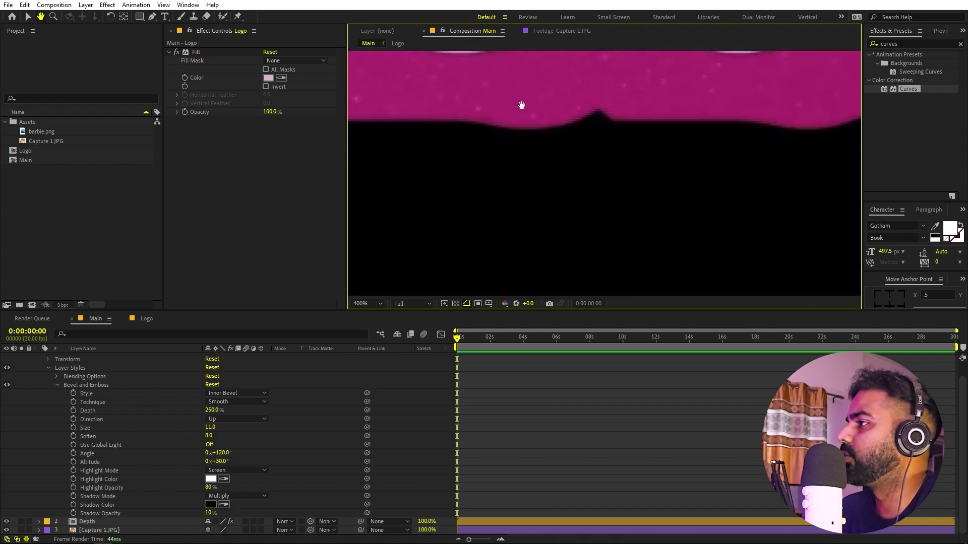
scroll(570, 147, "down", 2)
left_click_drag(725, 261, 622, 174)
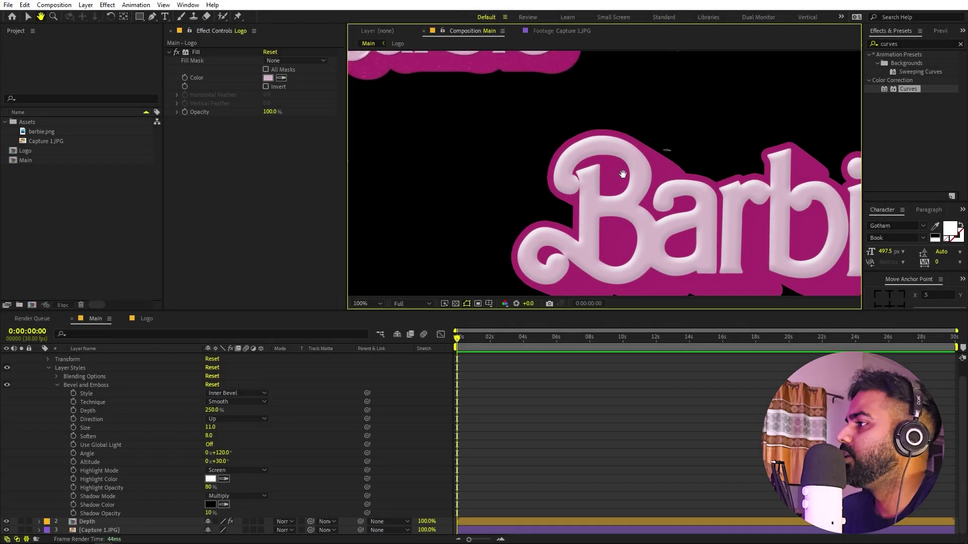
key("v")
scroll(492, 153, "up", 2)
scroll(172, 415, "up", 1)
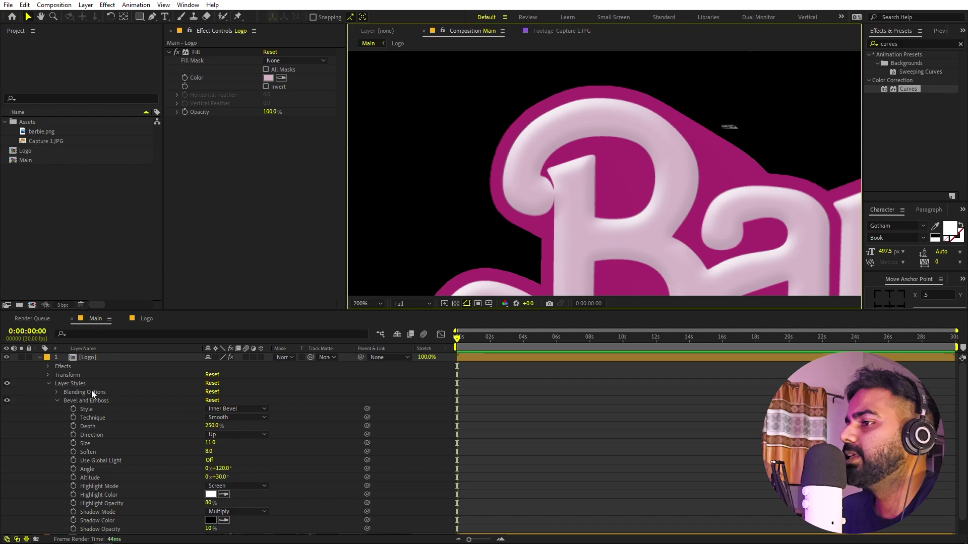
Collapse the Logo layer's properties and add a Drop Shadow layer style to it
left_click(50, 382)
key("u")
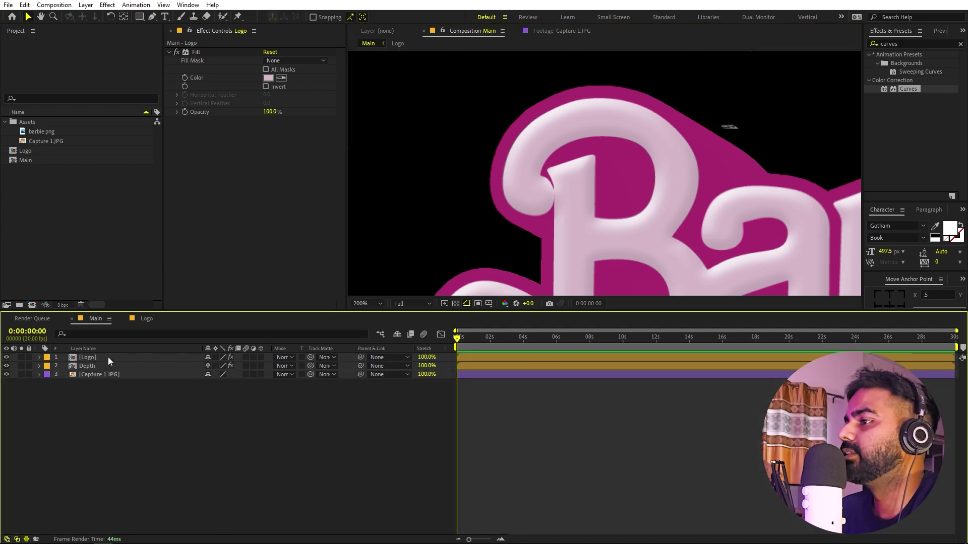
right_click(108, 357)
mouse_move(170, 191)
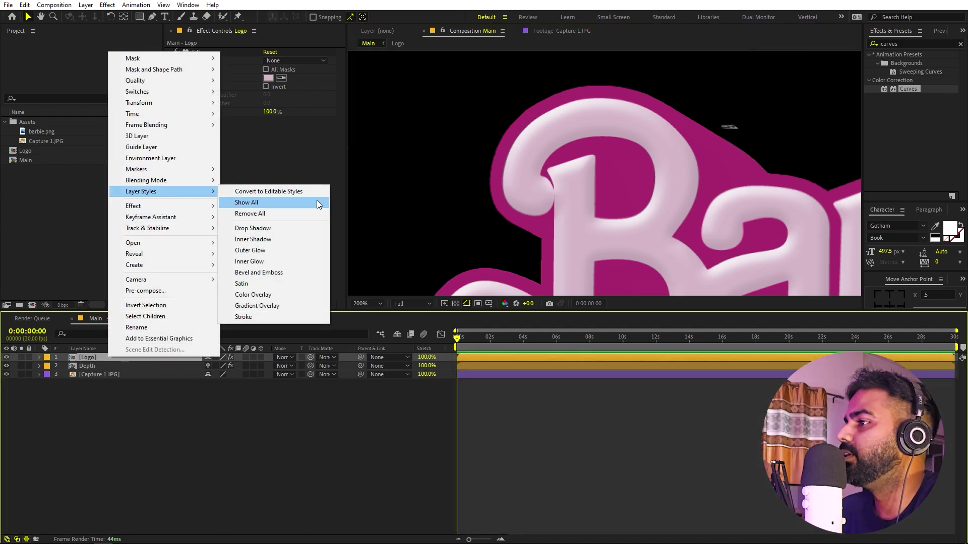
left_click(271, 229)
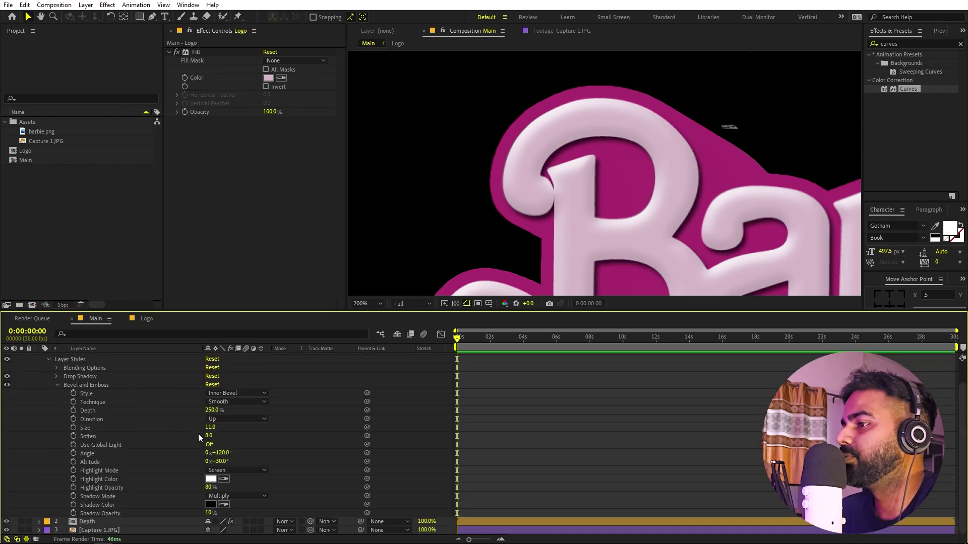
Collapse the Bevel and Emboss settings, expand Drop Shadow, and set the shadow's opacity to 15%
left_click(57, 385)
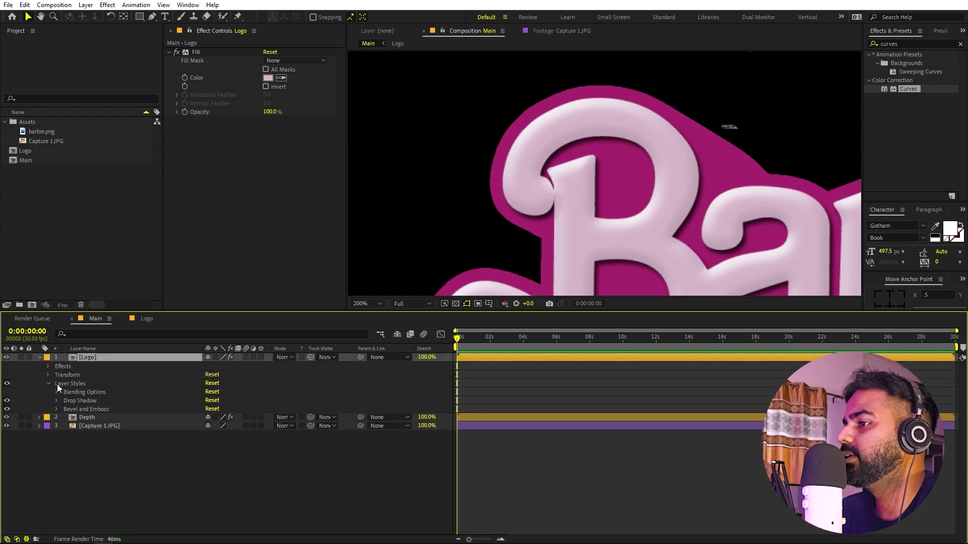
left_click(57, 400)
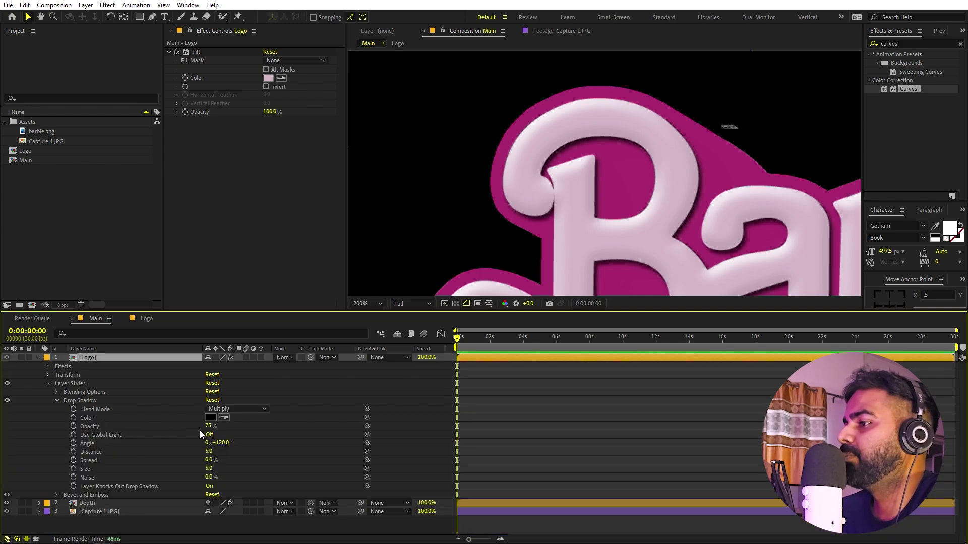
mouse_move(207, 428)
left_mouse_down()
mouse_move(181, 425)
mouse_move(208, 428)
mouse_move(195, 425)
left_mouse_up()
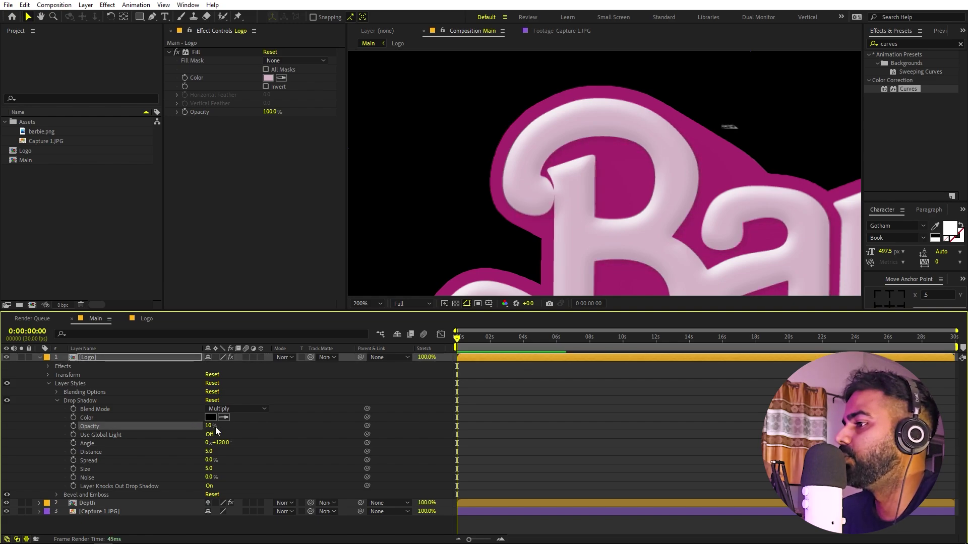
left_click(209, 426)
type("15")
key("Return")
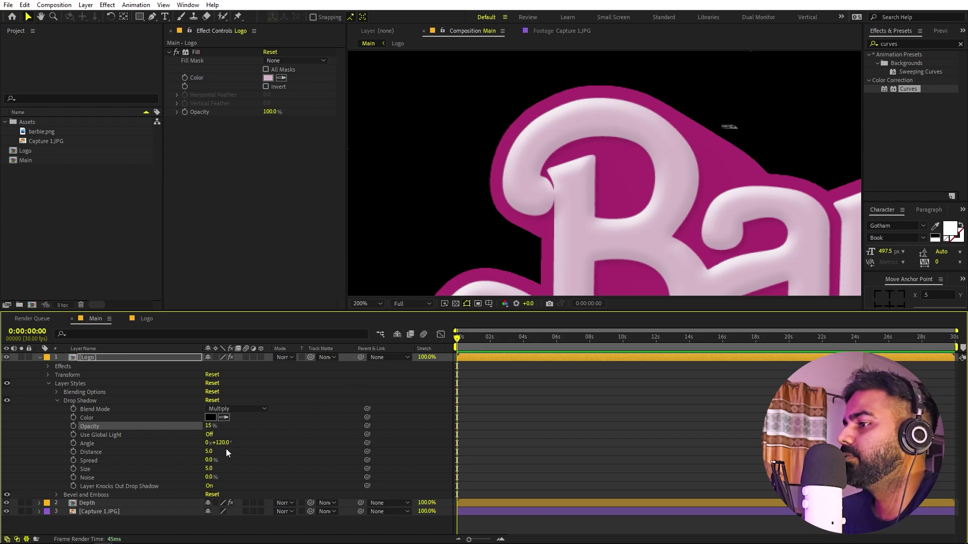
Set the drop shadow's spread to 3.2% and its size to 10.5
left_click_drag(207, 459, 282, 471)
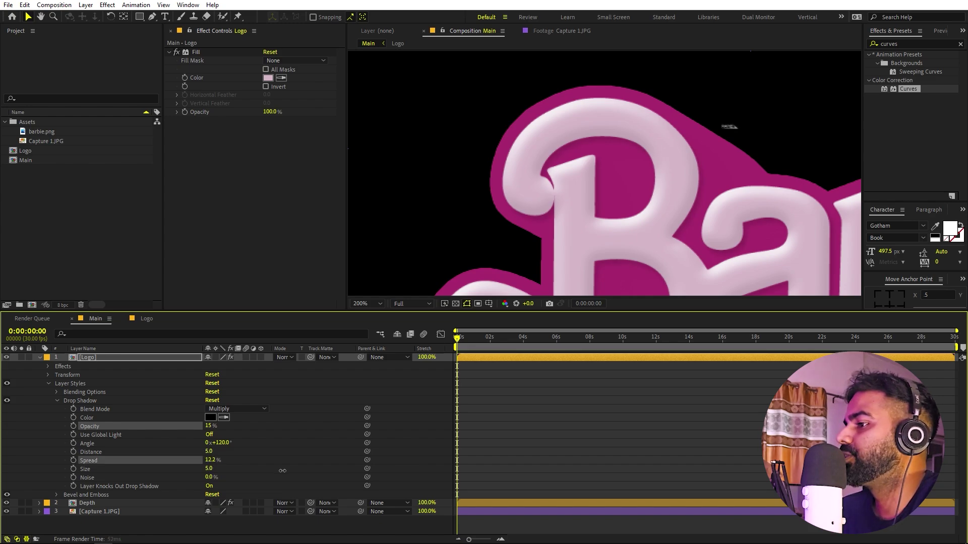
left_click_drag(215, 460, 169, 466)
left_click_drag(170, 465, 246, 474)
left_click(263, 475)
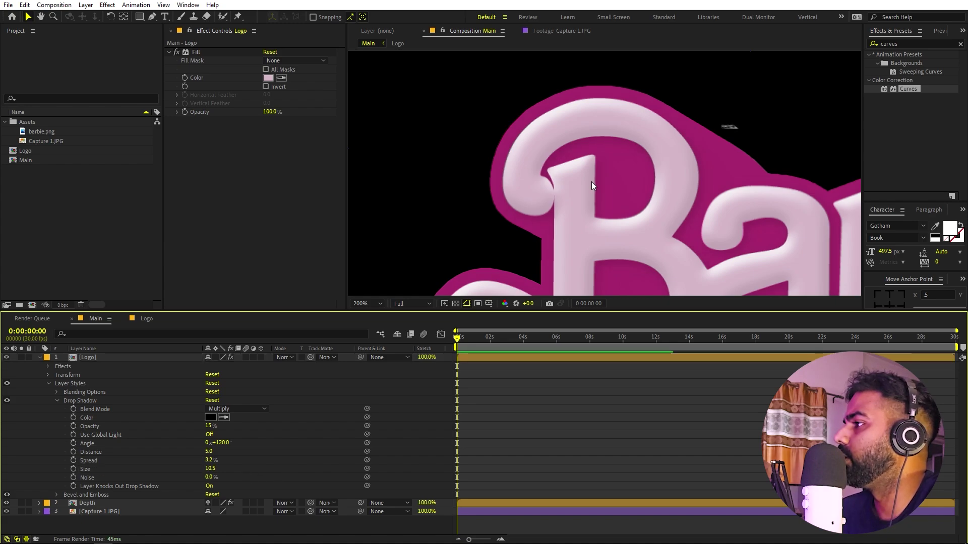
Check the drop shadow against the reference logo and set its opacity to 20%
scroll(591, 181, "down", 2)
left_click_drag(591, 181, 619, 200)
scroll(633, 178, "up", 1)
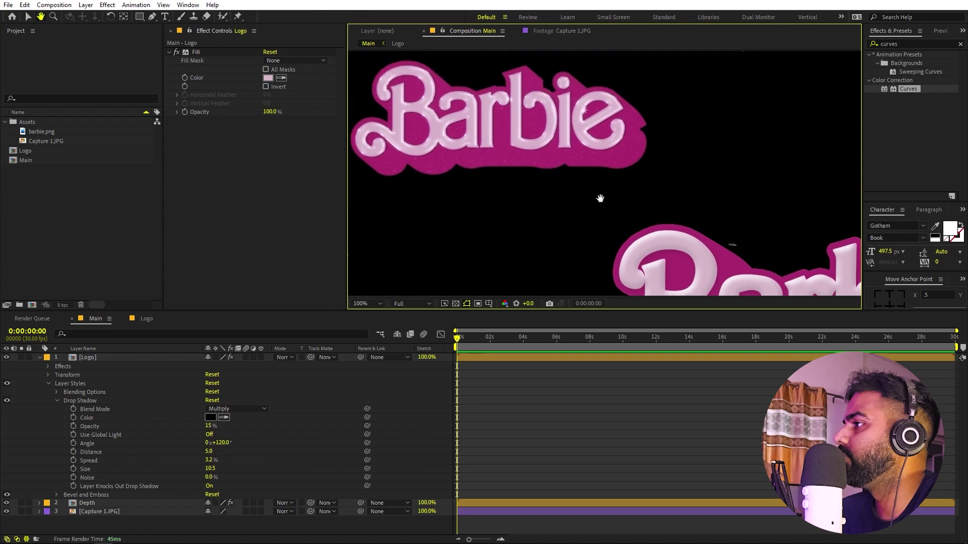
scroll(580, 171, "up", 2)
left_click_drag(669, 215, 658, 193)
left_click_drag(826, 267, 635, 131)
left_click_drag(751, 271, 670, 146)
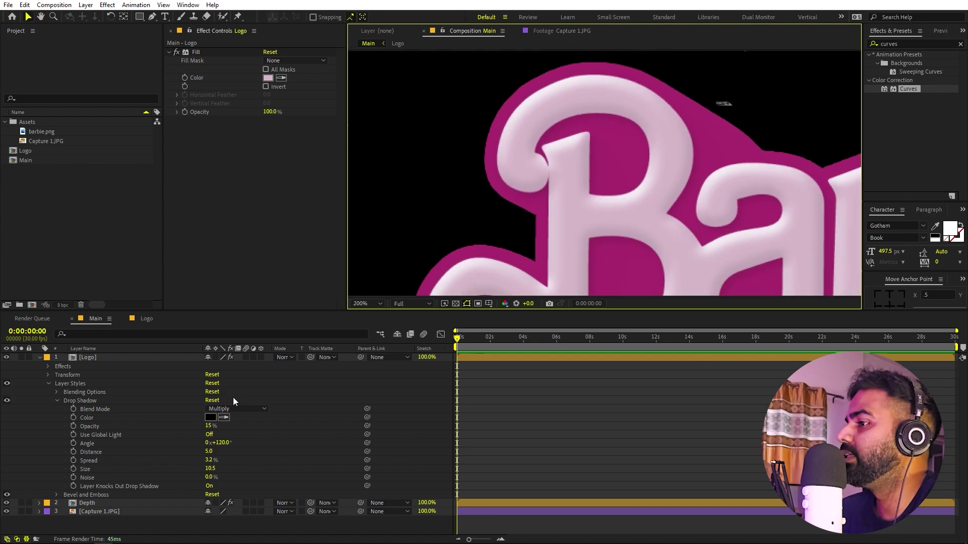
left_click_drag(208, 426, 222, 427)
left_click(211, 426)
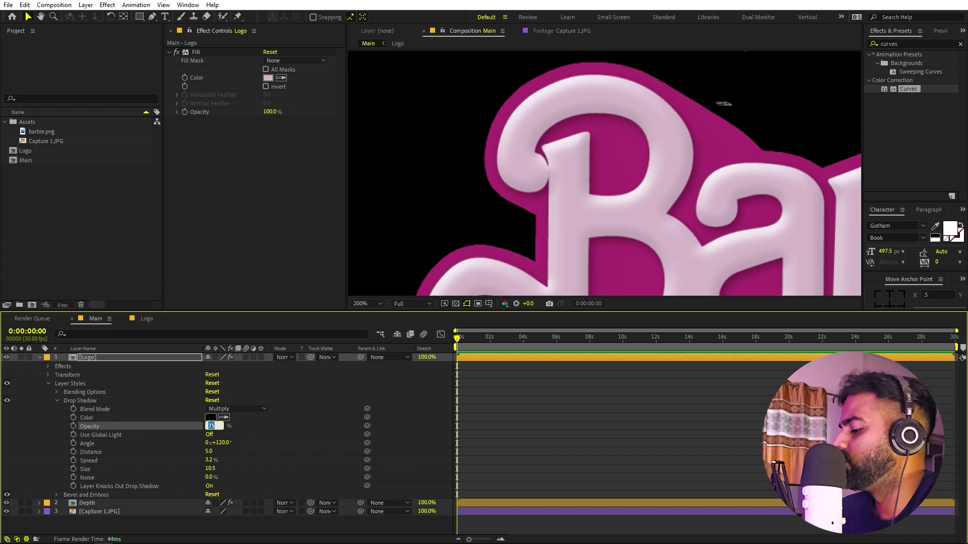
left_click(265, 427)
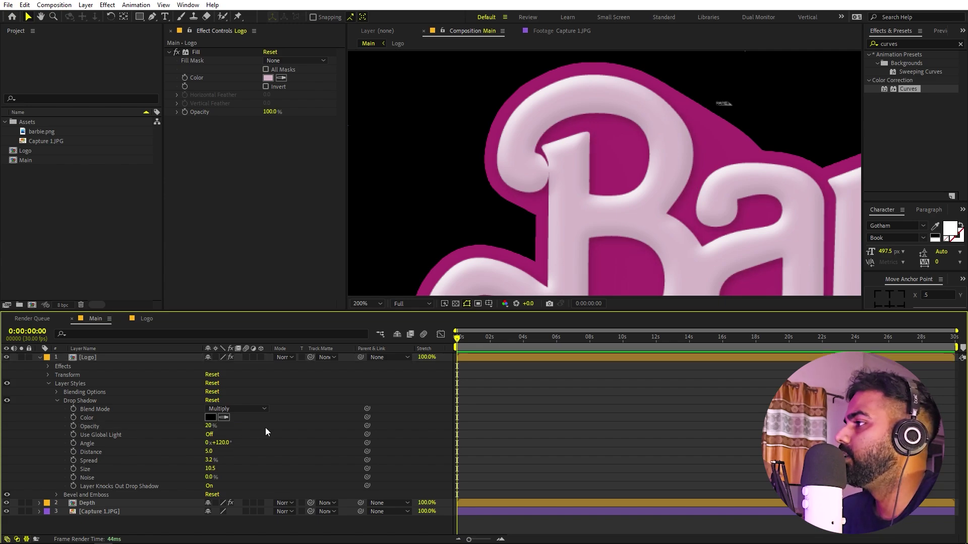
Compare the shadowed logo with the reference, examining the surface of the reference lettering and its magenta depth
scroll(485, 225, "down", 1)
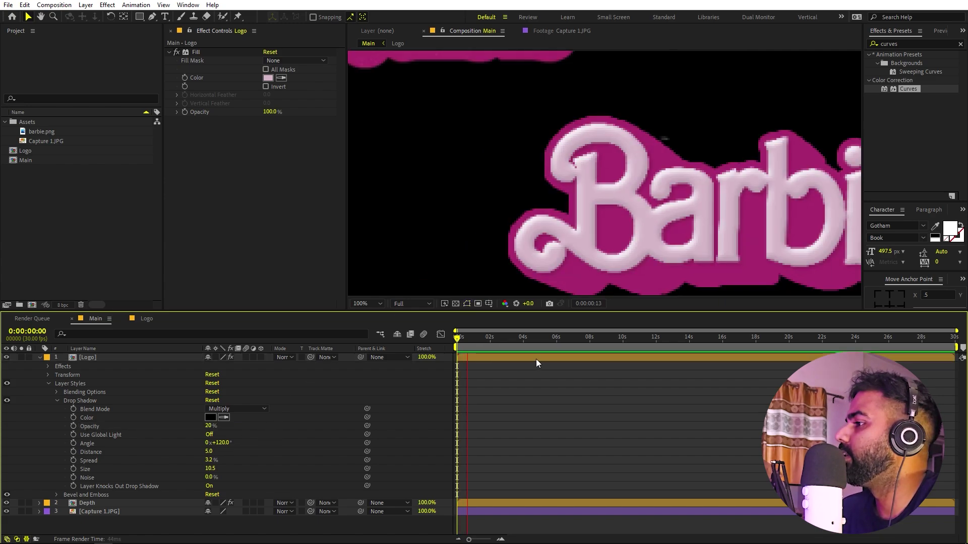
key("comma")
scroll(633, 188, "down", 2)
scroll(633, 188, "up", 2)
left_click_drag(392, 91, 595, 213)
scroll(484, 173, "up", 2)
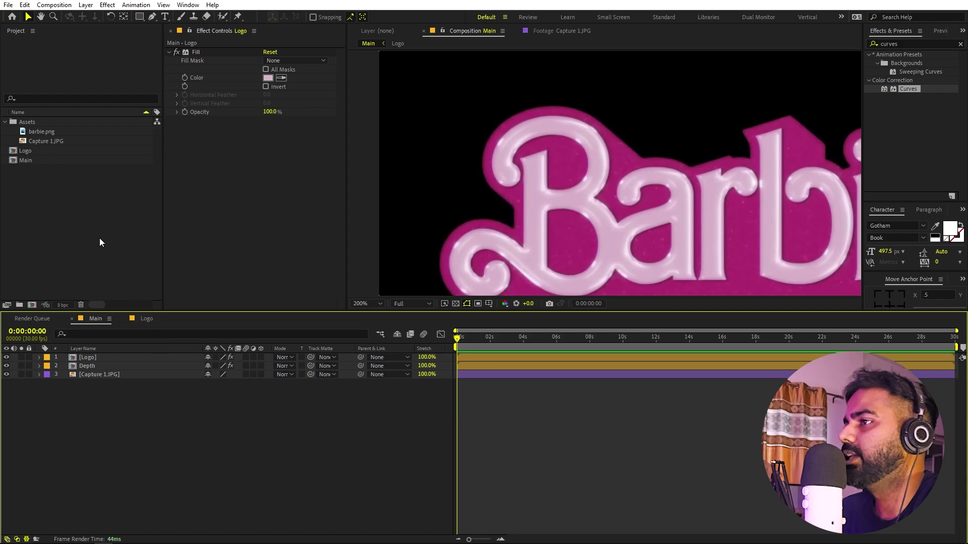
Add another copy of the Logo composition above the other layers and paste the existing logo layer's Fill effect onto it
left_click_drag(32, 148, 108, 356)
left_click(94, 366)
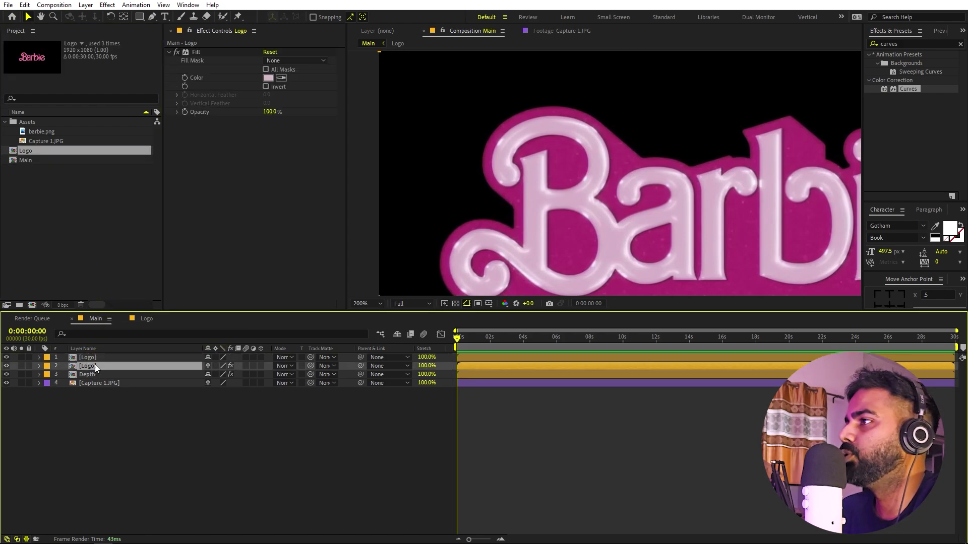
left_click(195, 52)
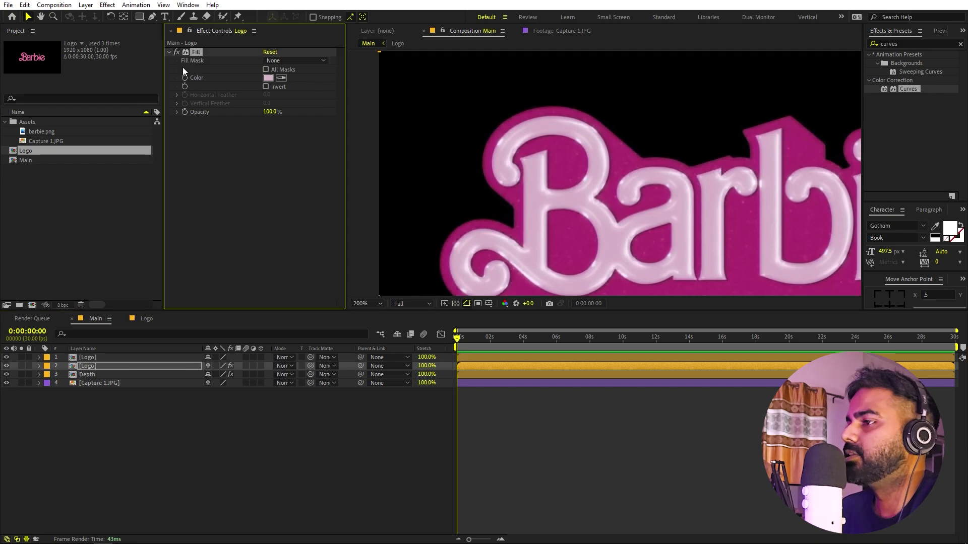
left_click(124, 357)
key("ctrl+v")
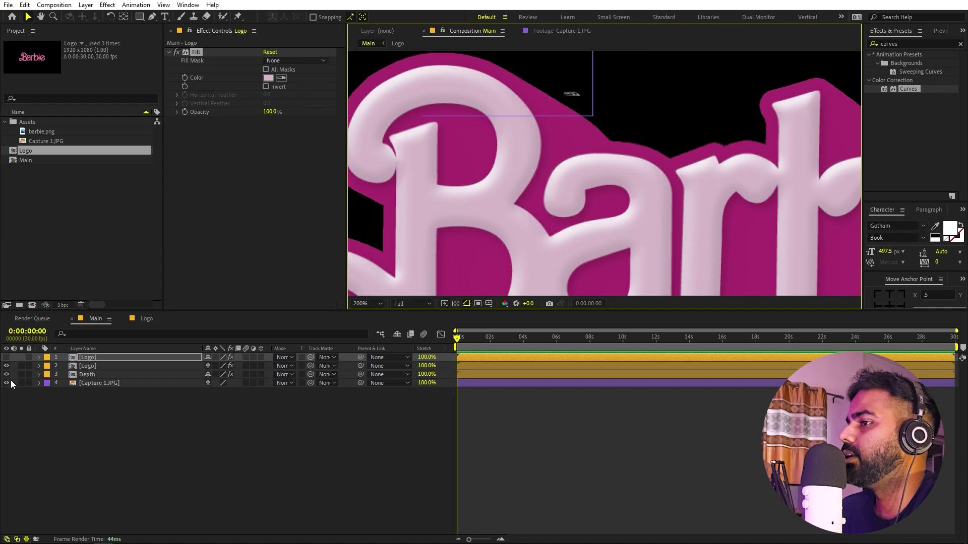
left_click(7, 358)
left_click(9, 357)
left_click(8, 357)
left_click(8, 357)
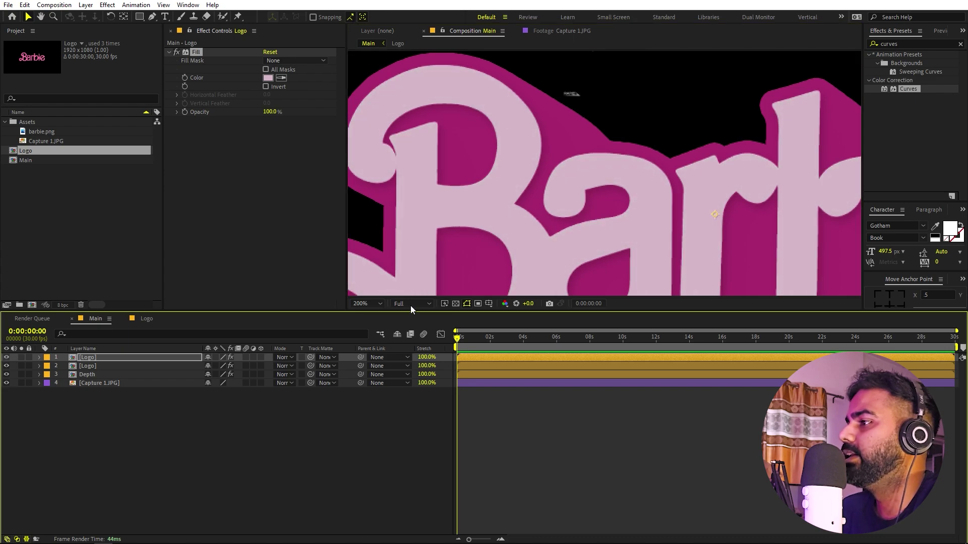
Find the CC Glass effect and apply it to the top Logo layer
left_click(378, 302)
left_click(375, 324)
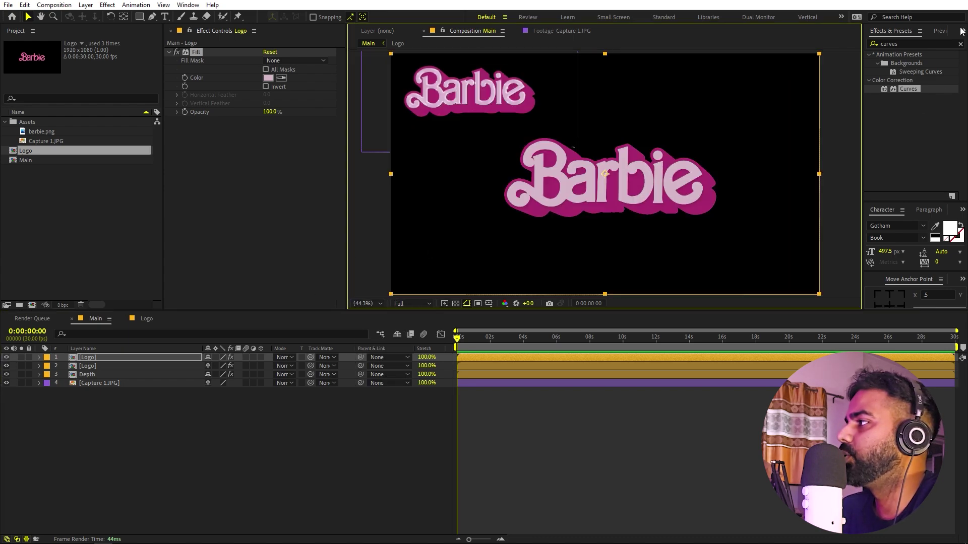
left_click(903, 44)
type("cc glas")
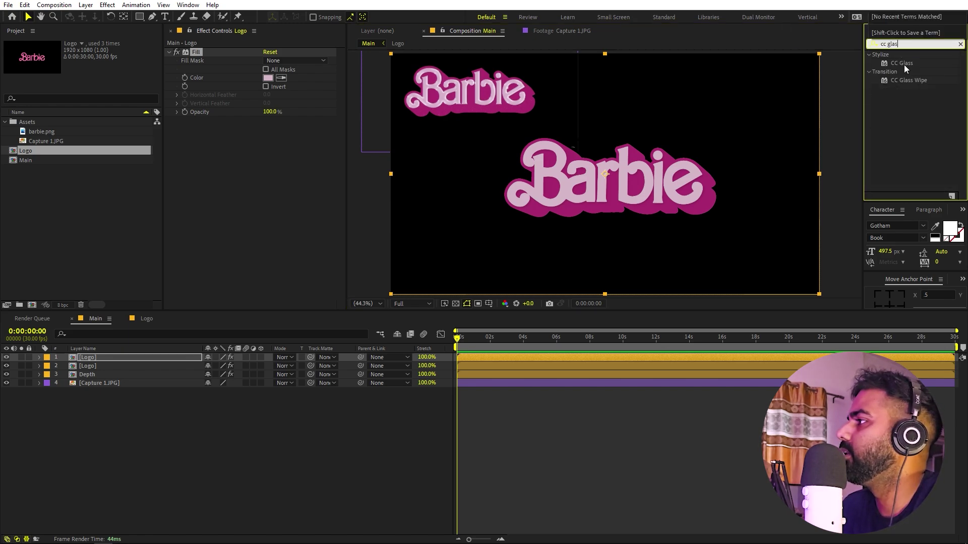
left_click_drag(902, 63, 108, 361)
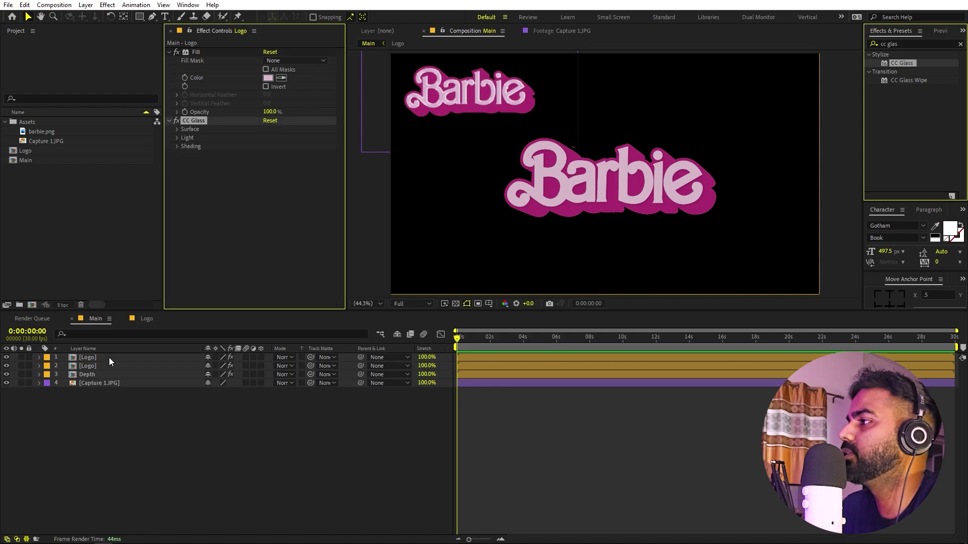
scroll(591, 168, "up", 4)
scroll(512, 171, "down", 1)
mouse_move(513, 172)
left_mouse_down()
mouse_move(538, 168)
mouse_move(521, 172)
left_mouse_up()
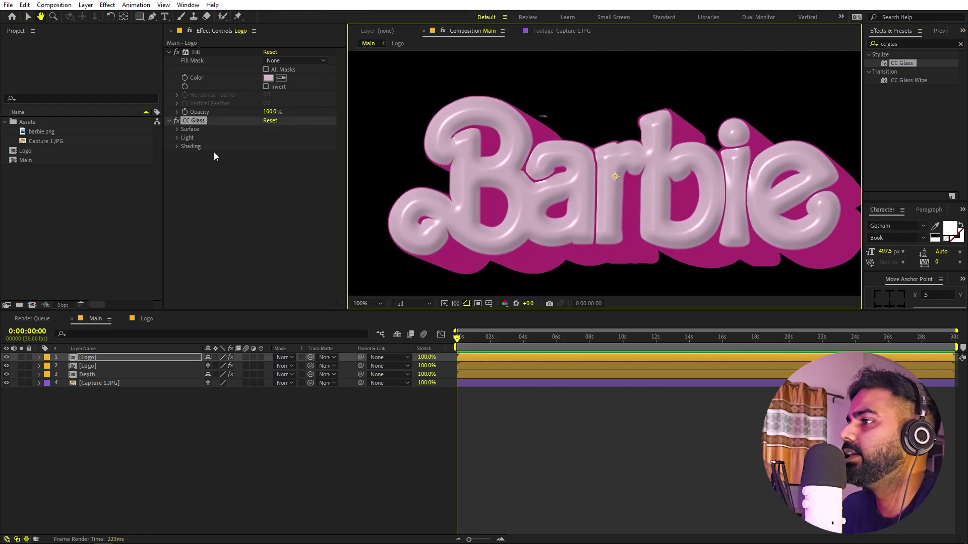
Set the CC Glass surface softness to 12.5, height to 6.7 and displacement to 4.6
left_click(176, 129)
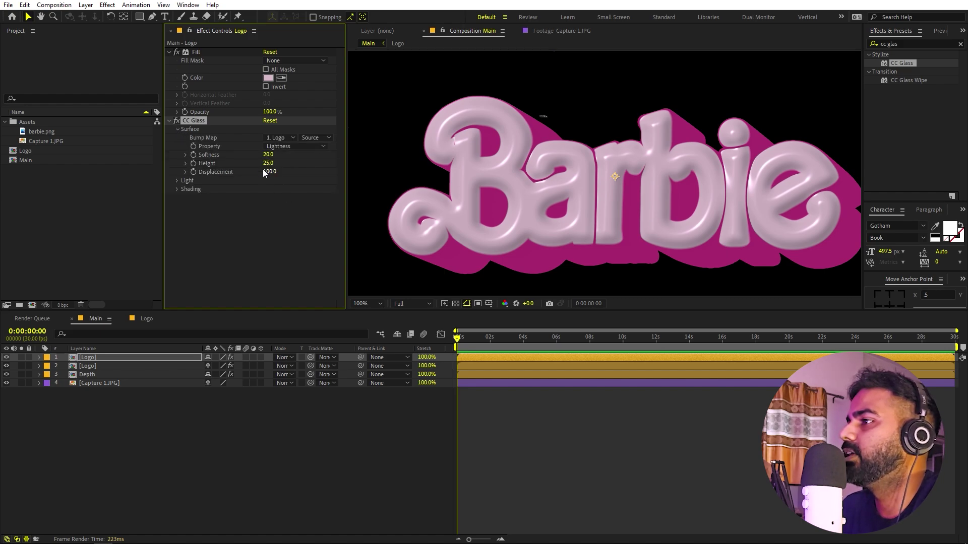
left_click_drag(268, 154, 3, 172)
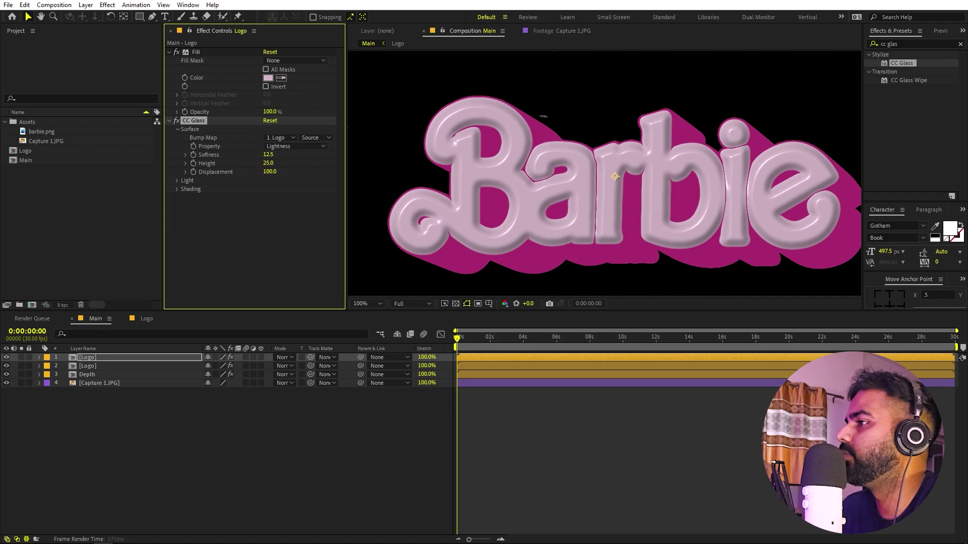
left_click_drag(268, 163, 194, 182)
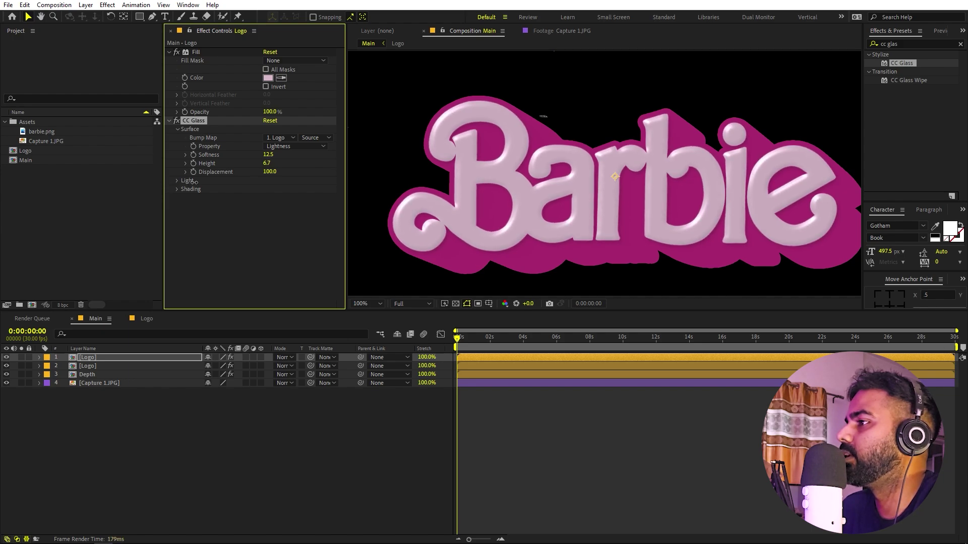
left_click_drag(267, 171, 468, 187)
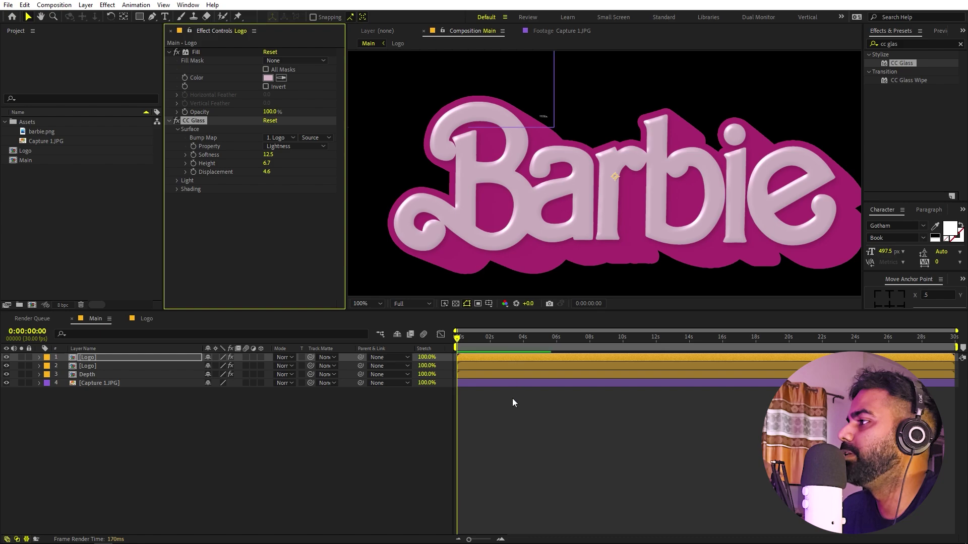
Examine the glass bevel and its edge highlights up close on the letter B and across the lettering
scroll(436, 121, "up", 1)
left_click_drag(453, 124, 537, 153)
scroll(518, 130, "up", 1)
left_click_drag(393, 101, 607, 168)
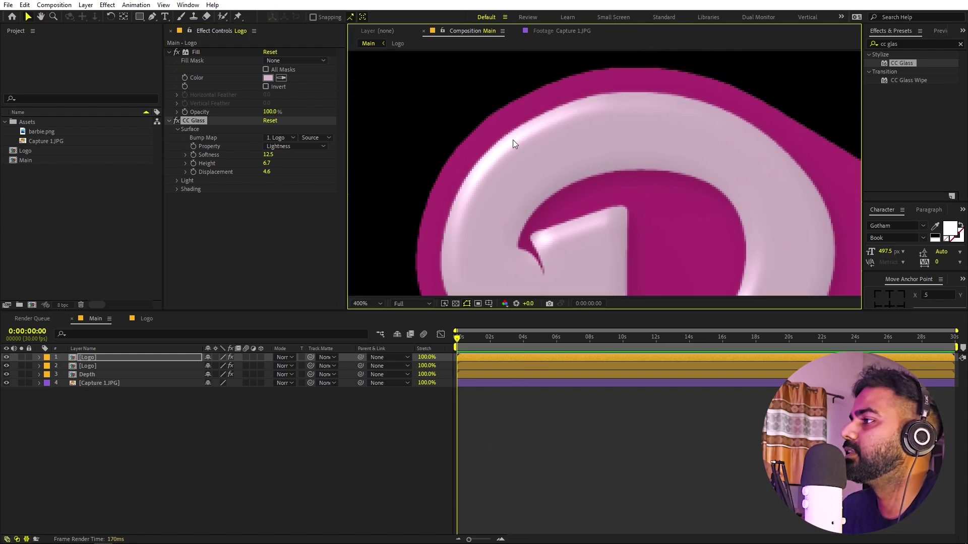
scroll(531, 174, "down", 2)
left_click_drag(531, 177, 478, 132)
left_click_drag(637, 197, 650, 204)
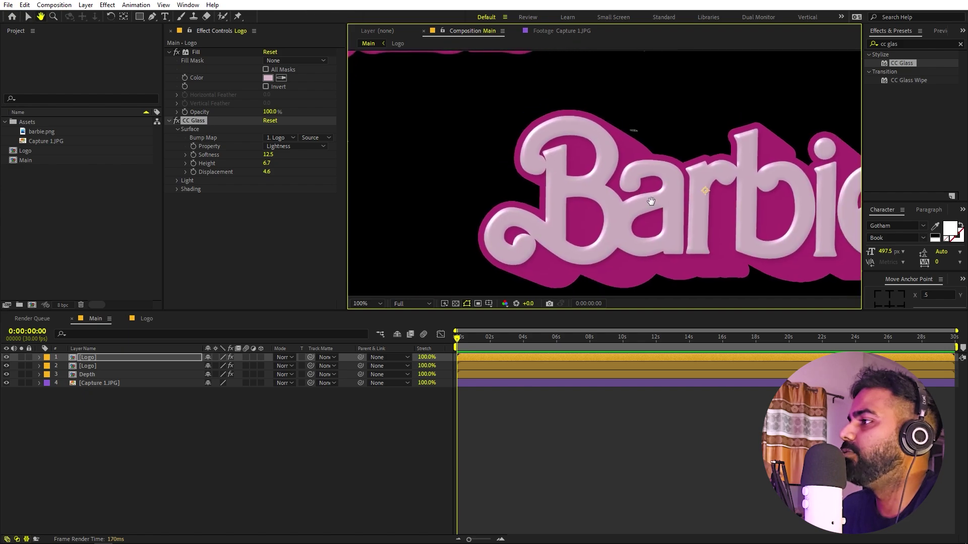
scroll(615, 178, "up", 1)
left_click_drag(498, 144, 547, 176)
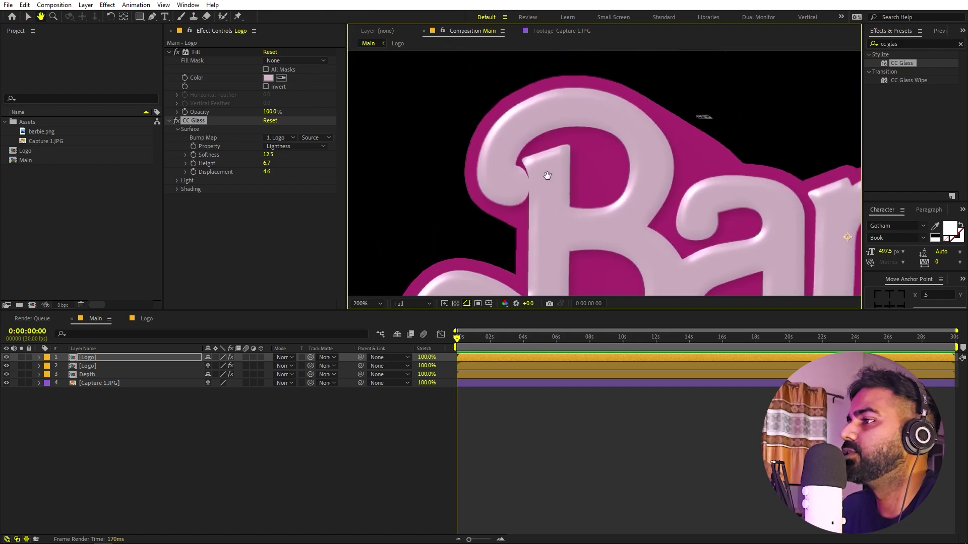
Set the CC Glass shading to ambient 0, diffuse 0 and specular 100
left_click(175, 189)
left_click(268, 197)
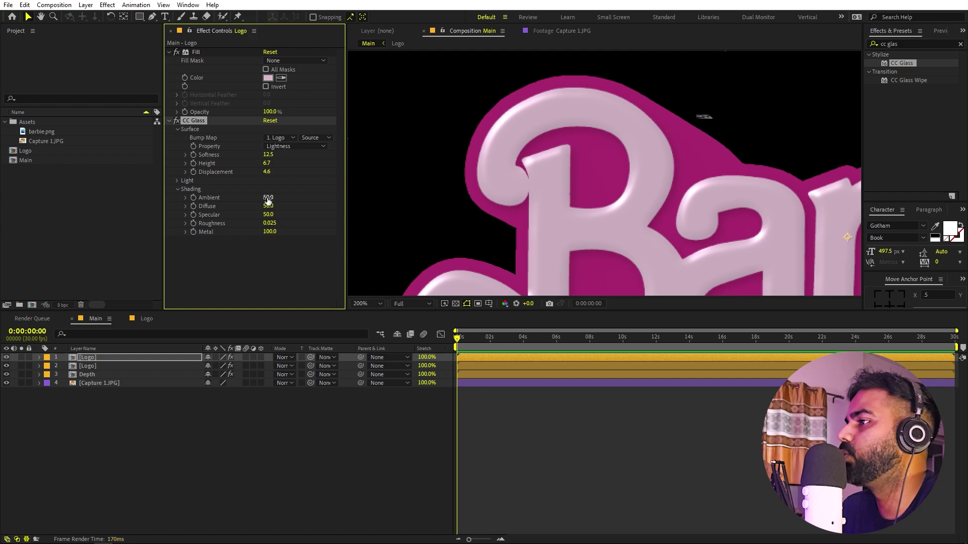
type("0")
key("Return")
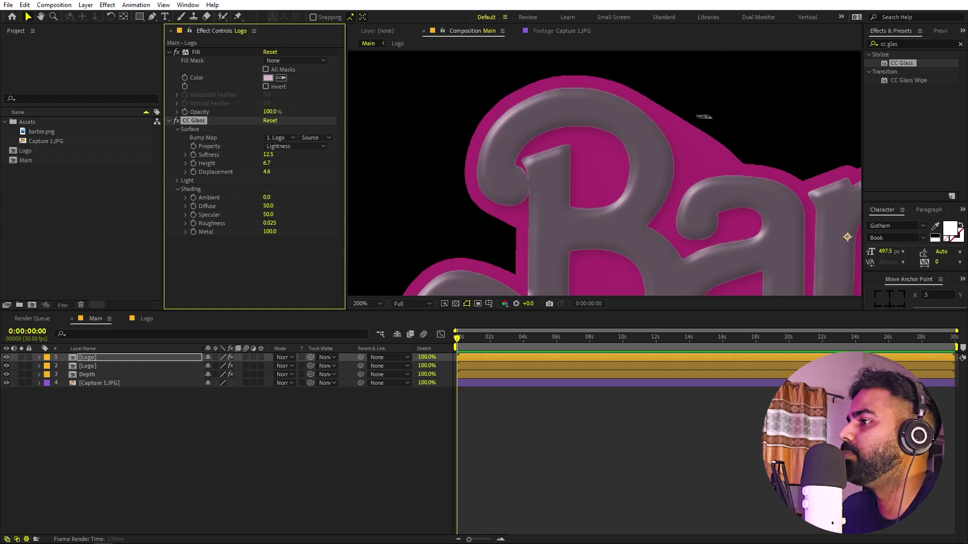
left_click(267, 206)
type("0")
key("Return")
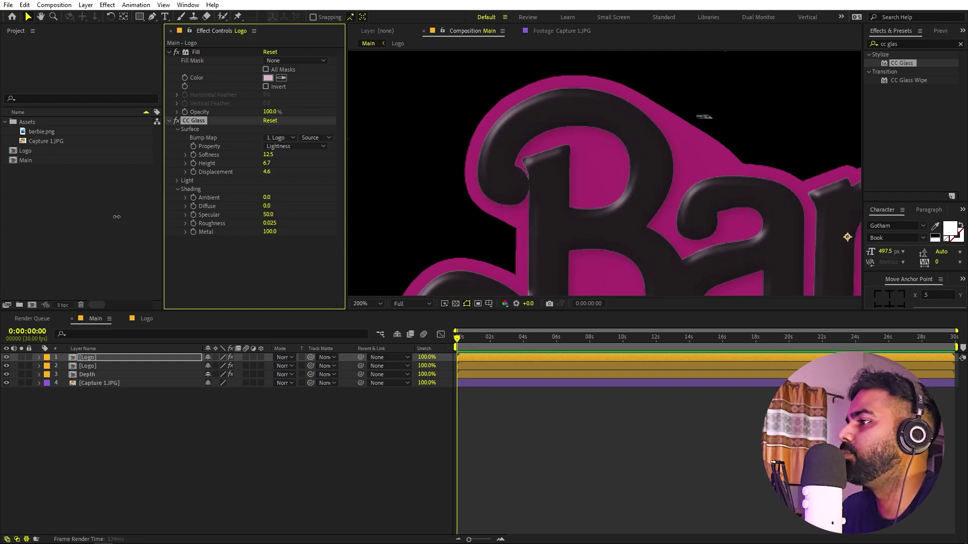
left_click(268, 214)
type("100")
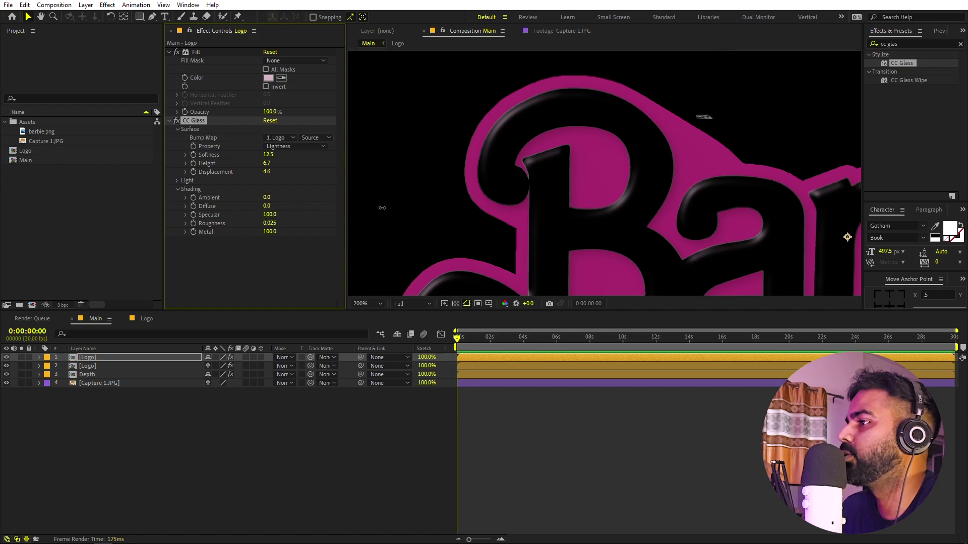
key("Return")
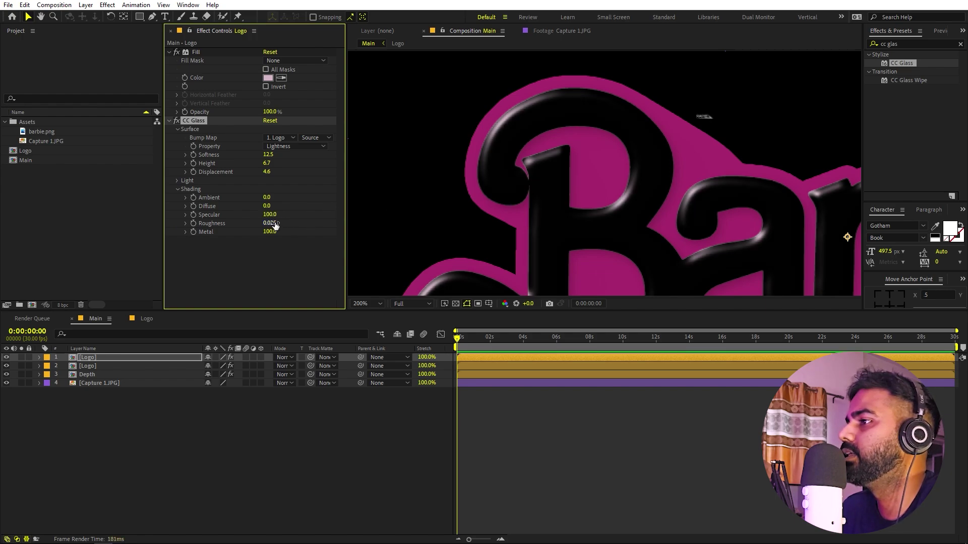
Set the CC Glass shading roughness to 0.001 and metal to 0
left_click_drag(95, 219, 94, 218)
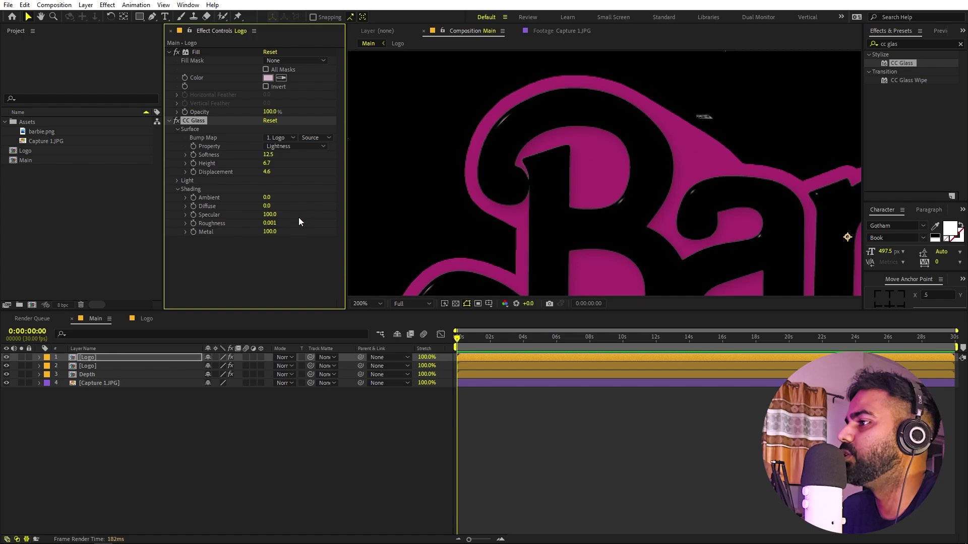
type("0")
key("Return")
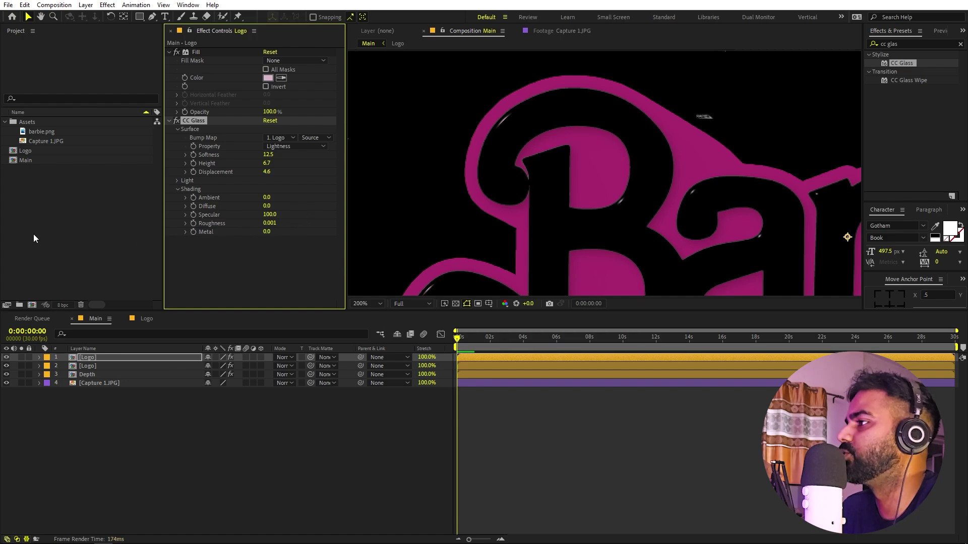
scroll(621, 176, "down", 1)
scroll(621, 178, "up", 1)
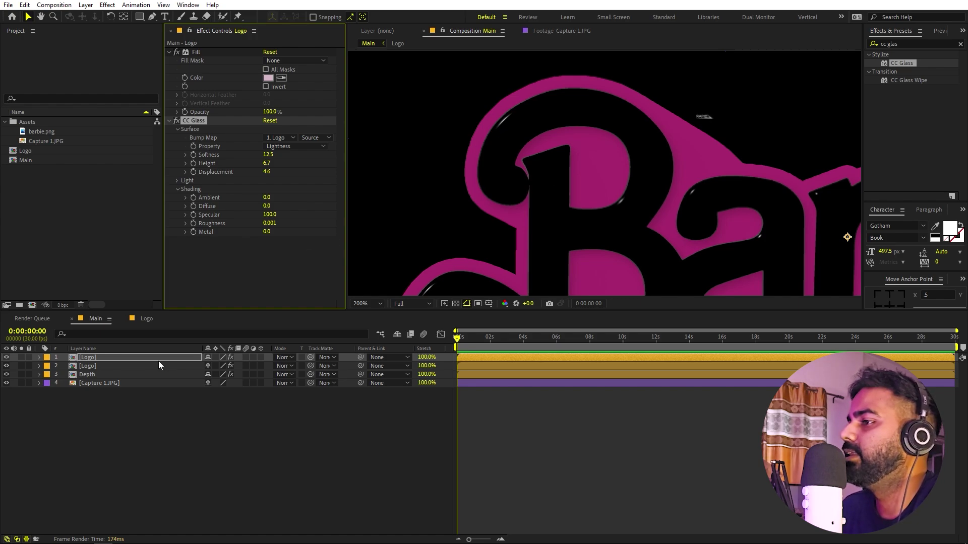
Set the top Logo layer's blending mode to Add and check the highlights on the letter B
left_click(291, 357)
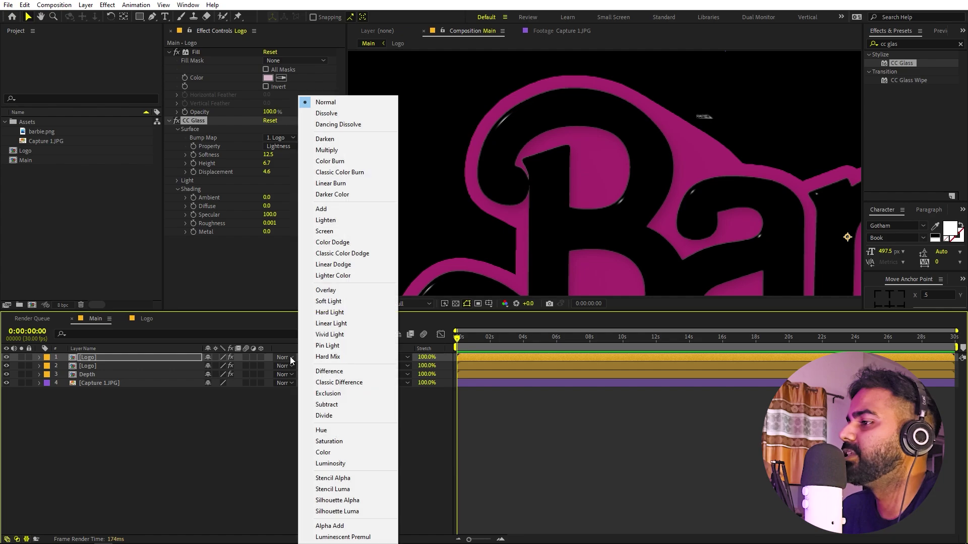
left_click(330, 209)
scroll(499, 101, "up", 1)
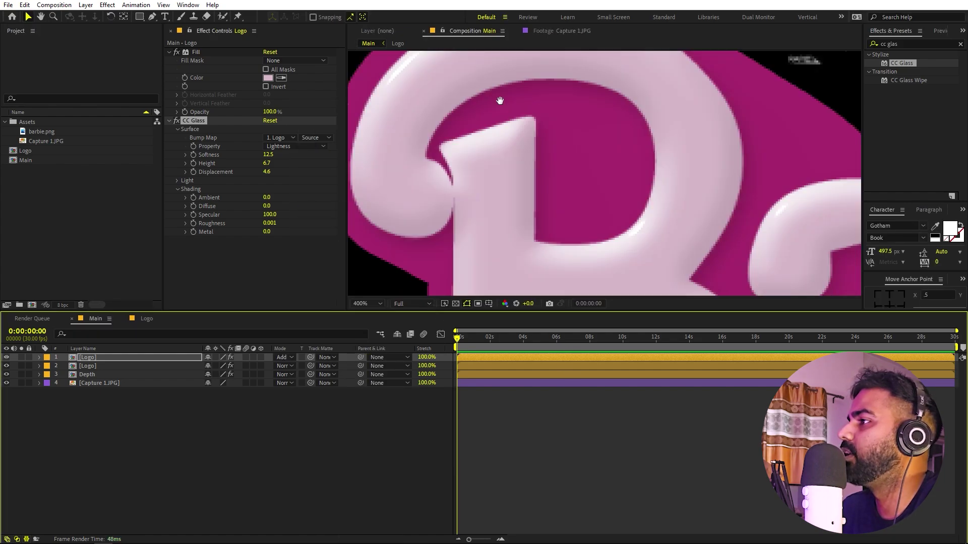
left_click_drag(498, 101, 597, 212)
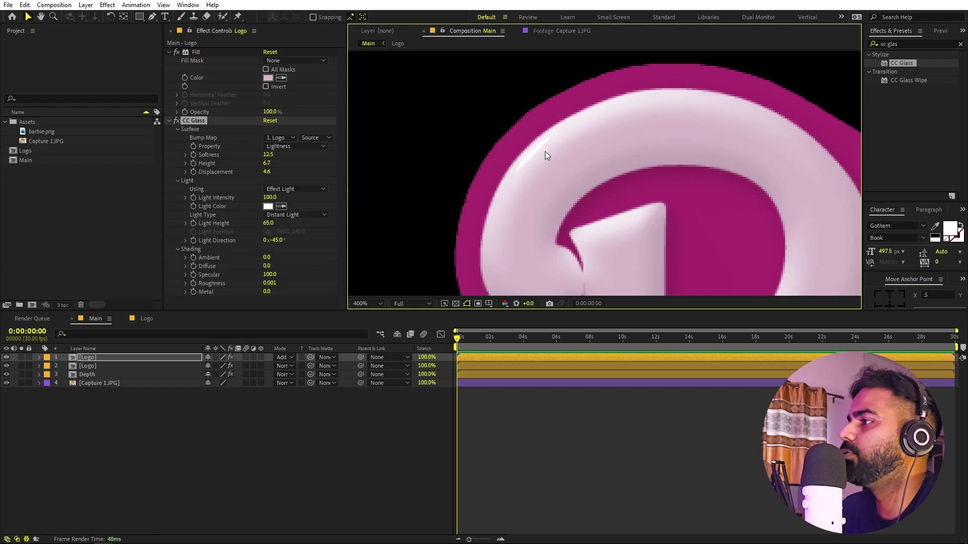
Try a CC Glass light intensity of 843 and check the highlights on the first letters
left_click_drag(270, 197, 708, 180)
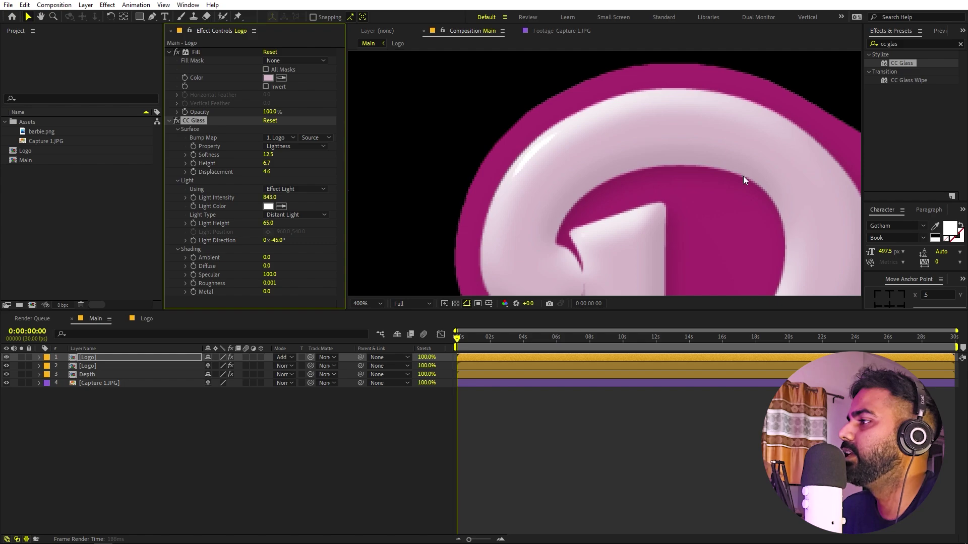
scroll(700, 223, "down", 1)
key("space")
left_click_drag(699, 222, 520, 160)
scroll(655, 152, "up", 1)
left_click_drag(499, 116, 607, 175)
key("v")
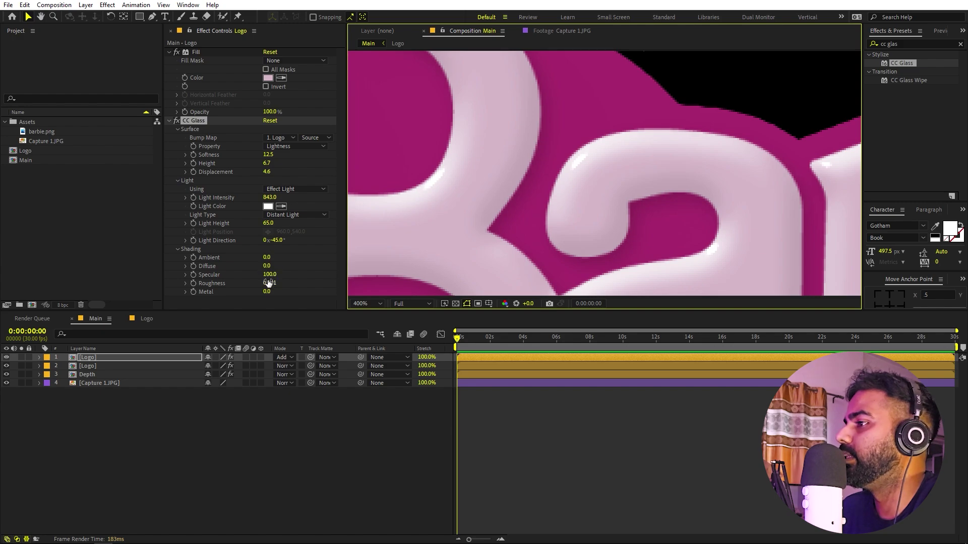
Set the CC Glass roughness to 0.002 and check the highlights on the letter B
left_click_drag(275, 284, 279, 282)
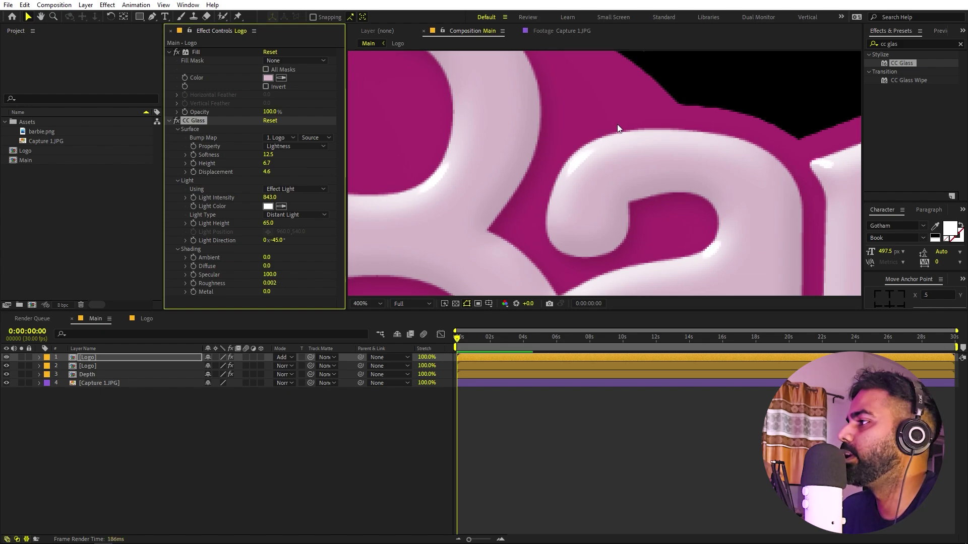
scroll(618, 124, "down", 1)
scroll(471, 141, "up", 1)
left_click_drag(416, 101, 600, 180)
key("v")
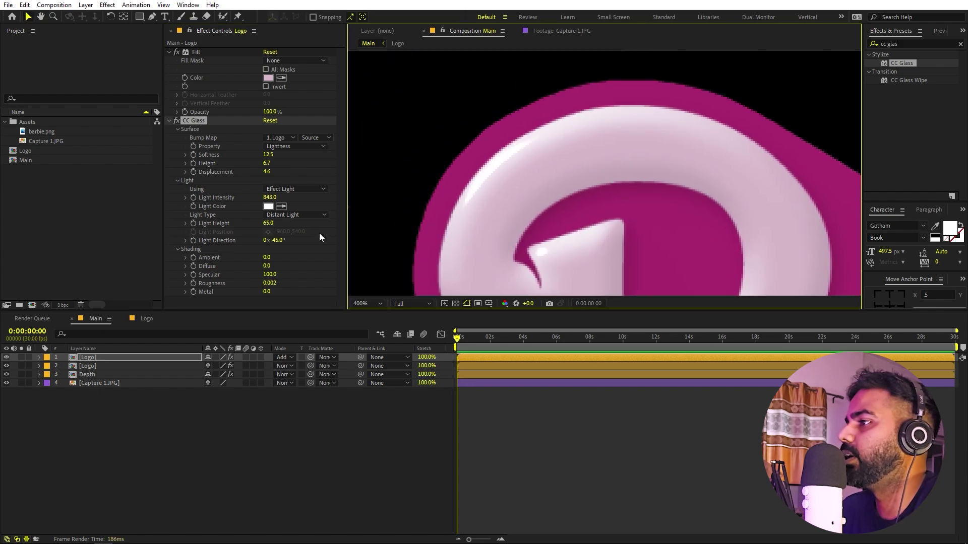
Set the CC Glass light intensity to 149 and light height to 79, checking the glossy highlights across the letters
left_click(270, 197)
type("111")
key("Return")
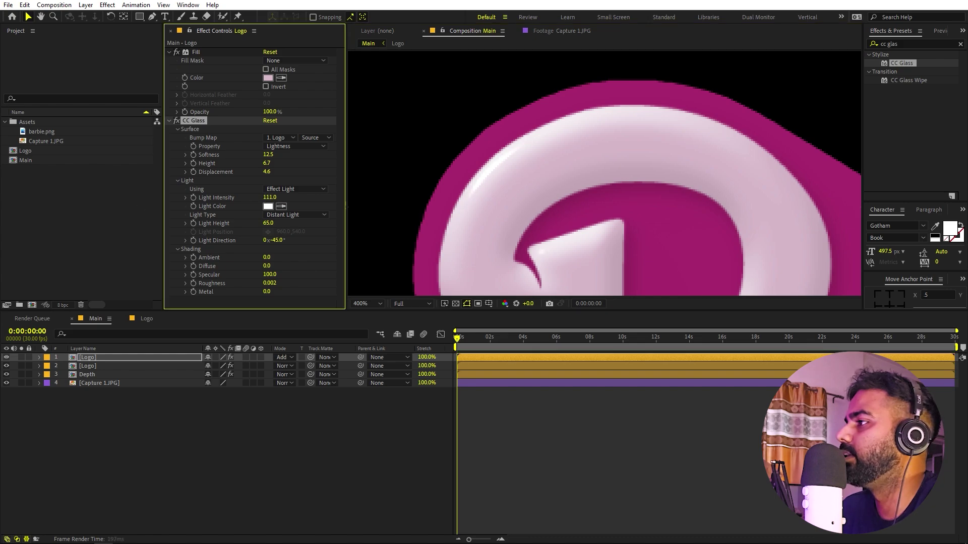
left_click_drag(269, 197, 296, 225)
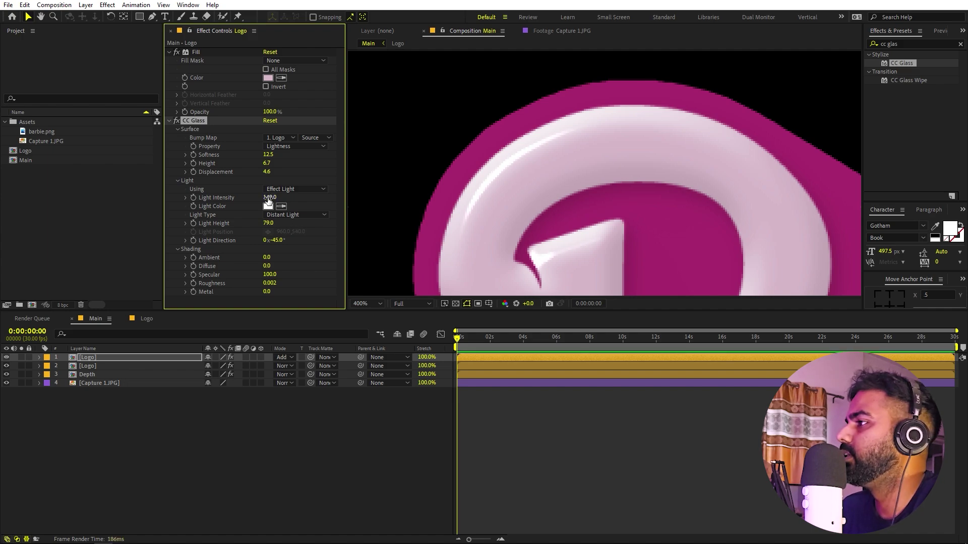
scroll(643, 216, "down", 1)
key("space")
left_click_drag(732, 267, 640, 149)
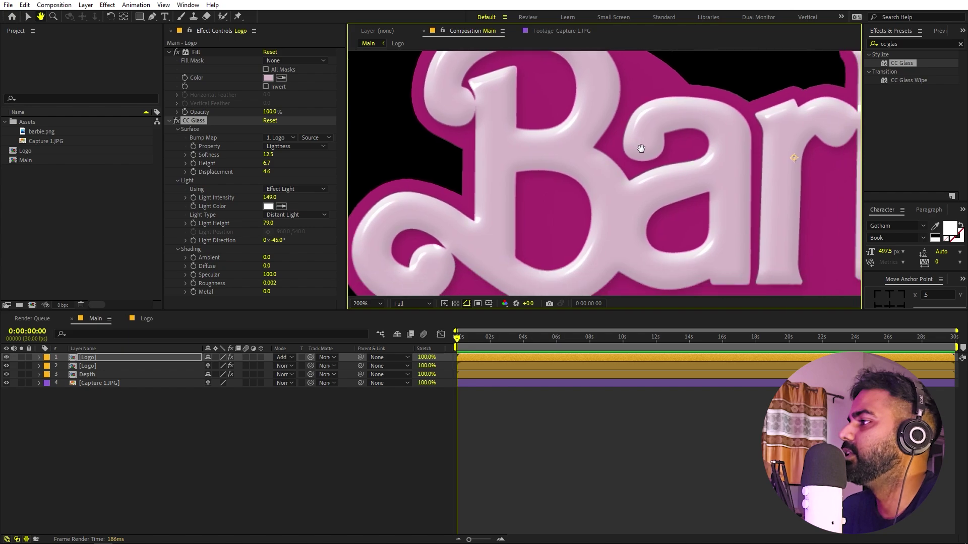
key("v")
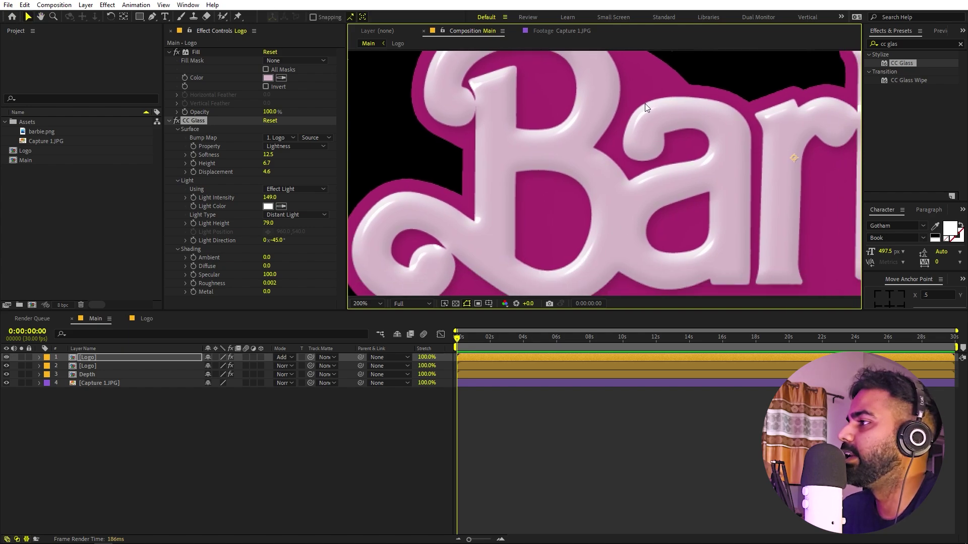
key("space")
left_click_drag(507, 112, 570, 210)
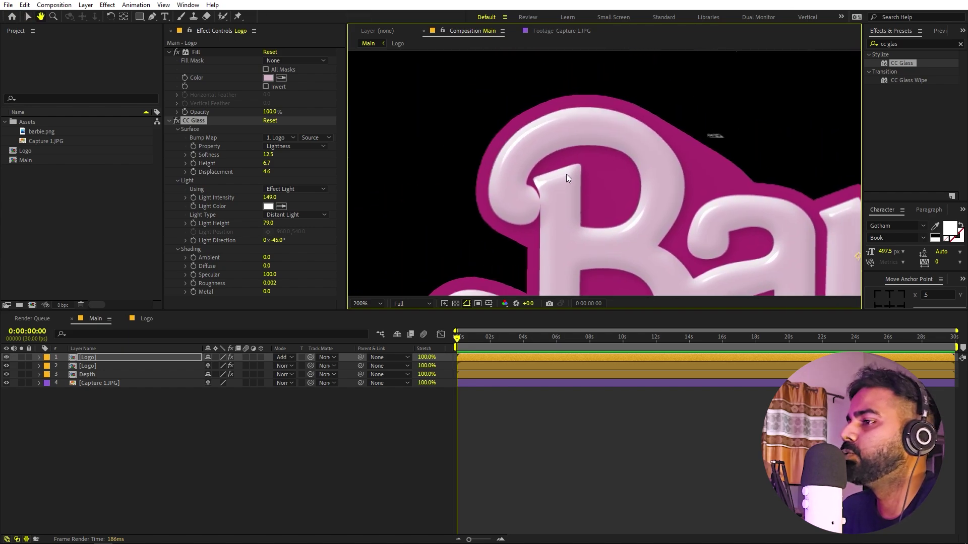
Duplicate the top Logo layer and set the copy's CC Glass light direction to 41°, checking the highlights on the first letters
left_click(95, 358)
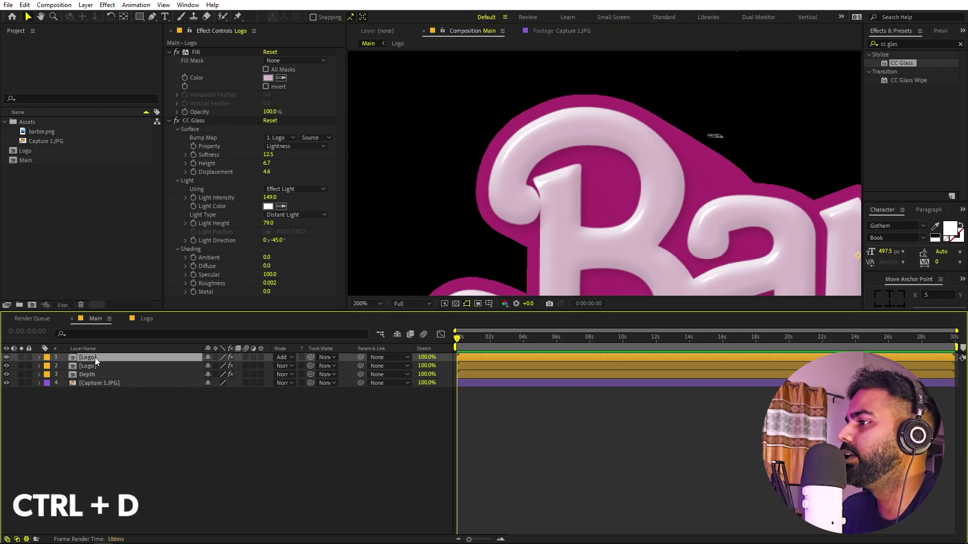
key("ctrl+d")
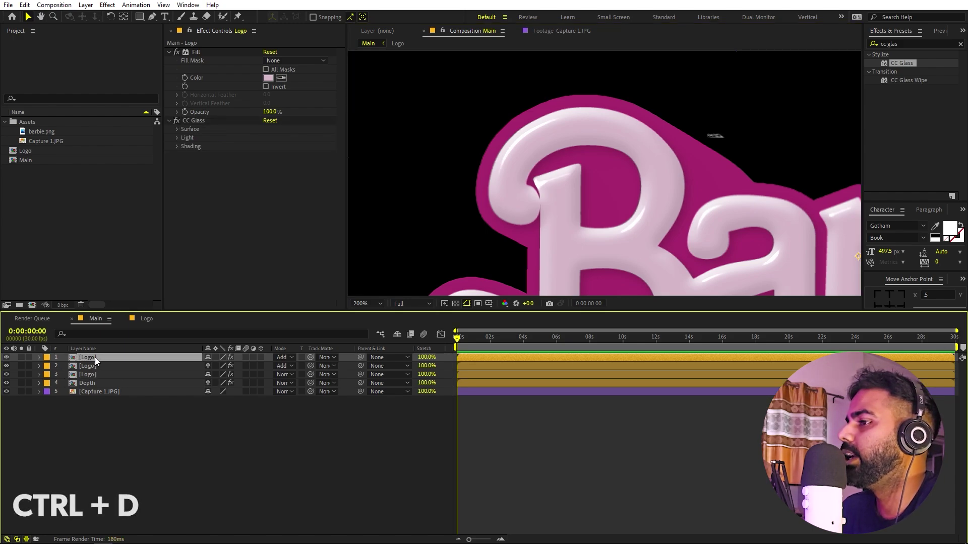
left_click(177, 138)
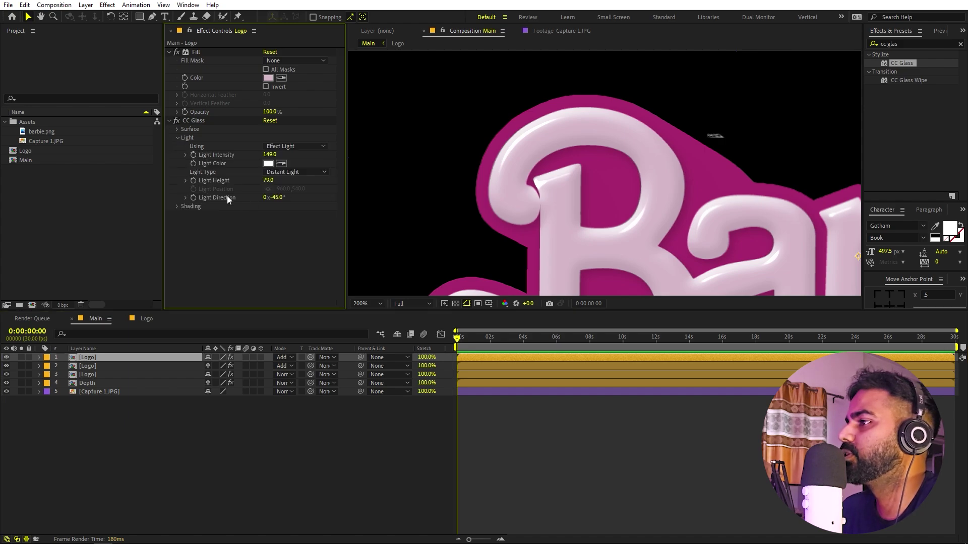
left_click_drag(279, 200, 324, 203)
left_click_drag(795, 204, 703, 163)
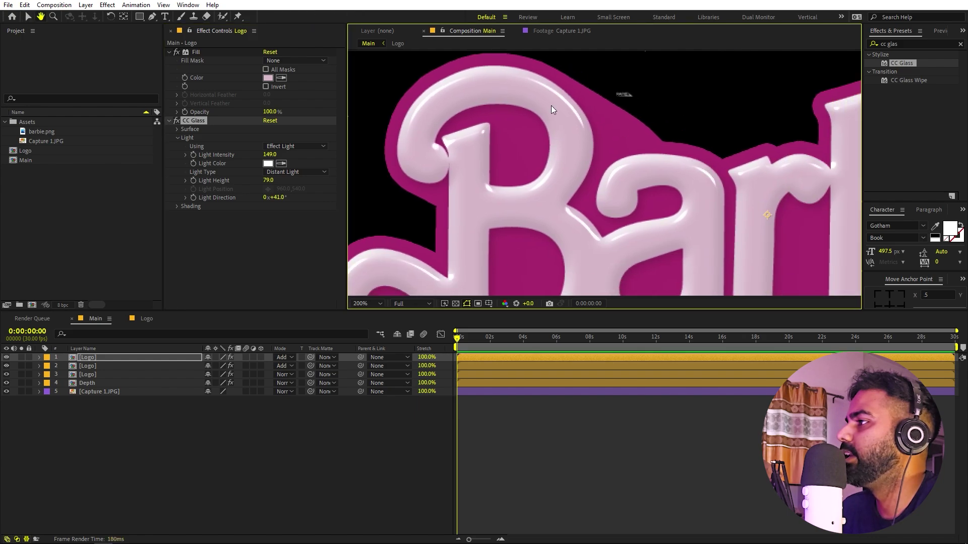
left_click_drag(549, 144, 611, 187)
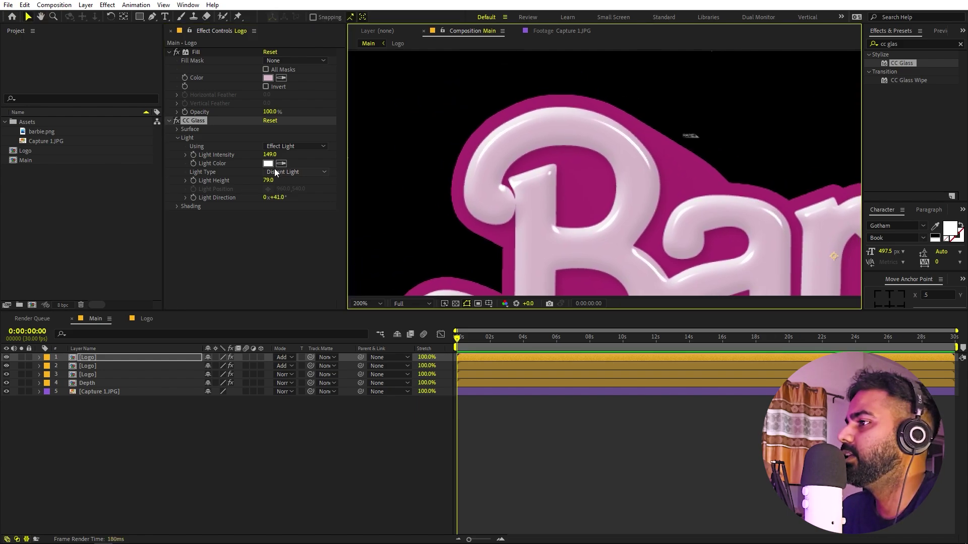
Apply Gaussian Blur to the top Logo layer with a blurriness of 3.6
left_click(902, 44)
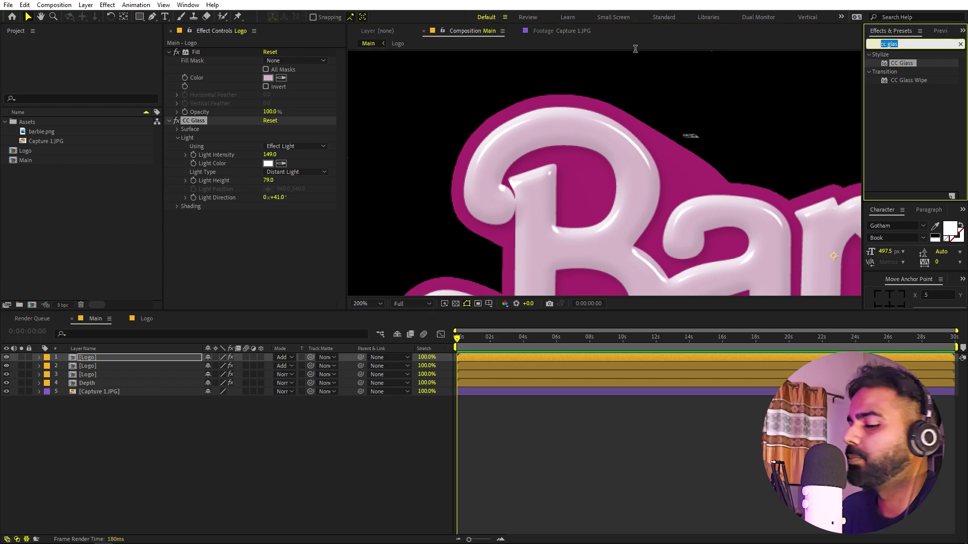
type("gauss")
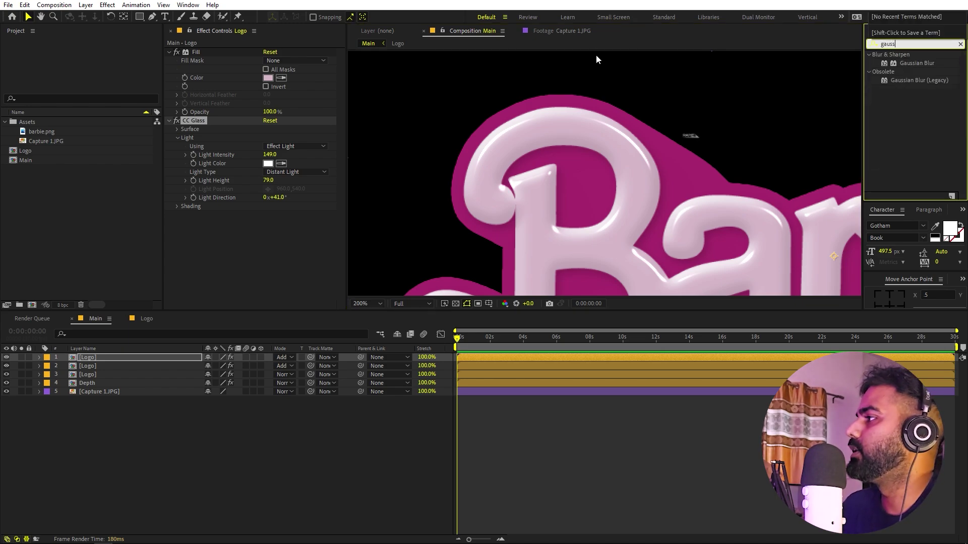
left_click_drag(922, 63, 451, 241)
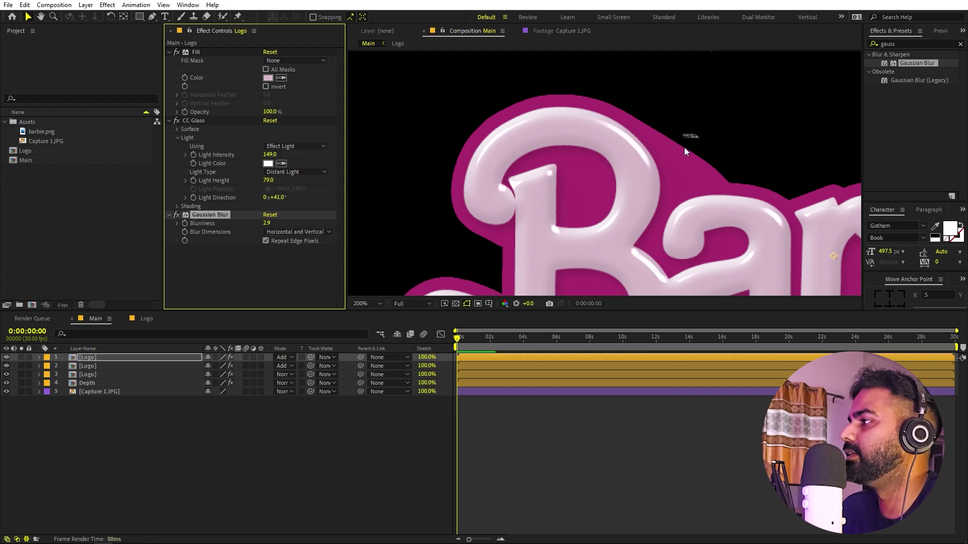
scroll(684, 147, "up", 2)
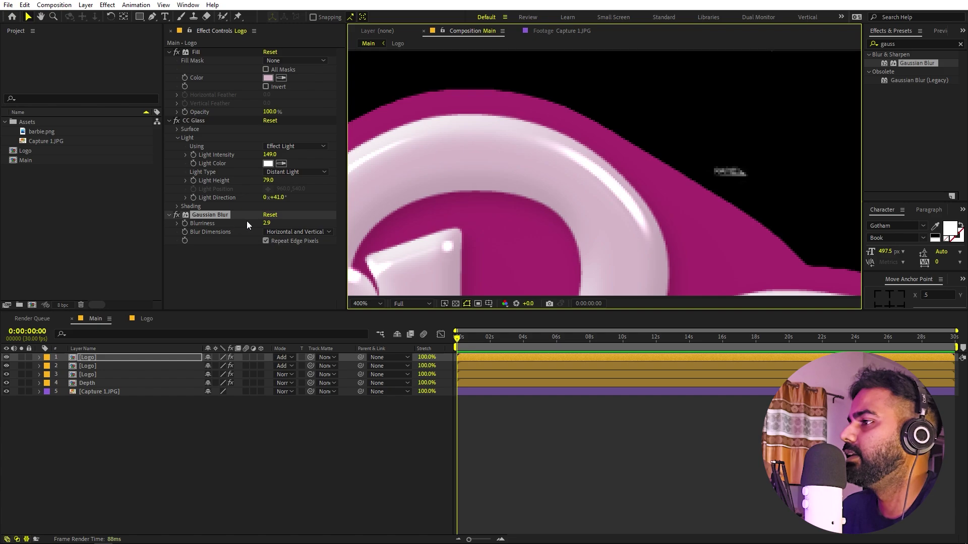
left_click_drag(265, 224, 302, 224)
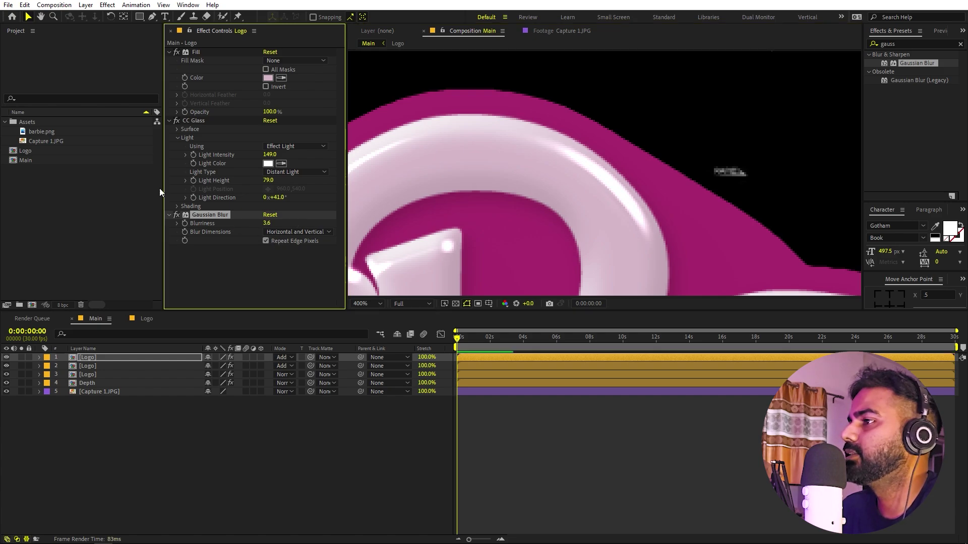
Set the top Logo layer's CC Glass roughness to 0.001 and check the highlights on the lettering
left_click(177, 206)
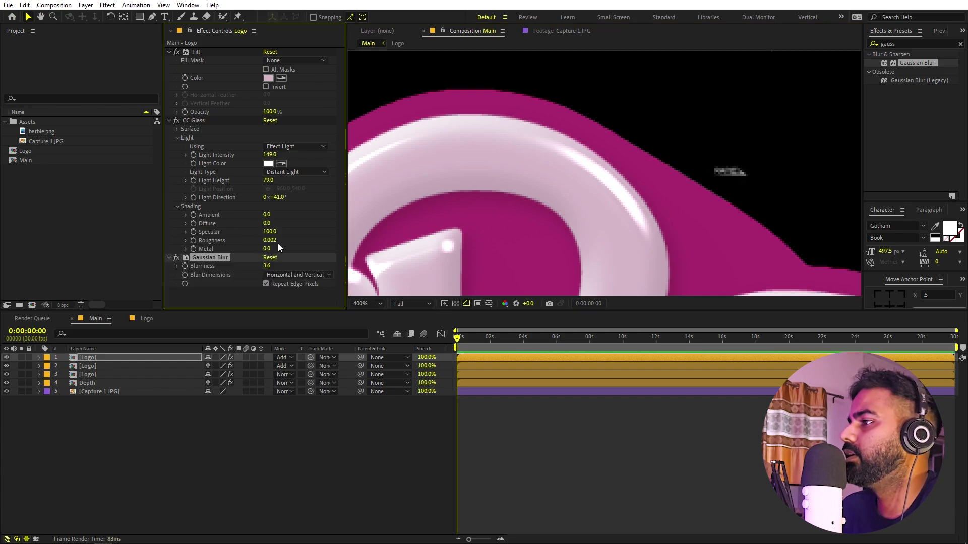
left_click_drag(270, 240, 265, 241)
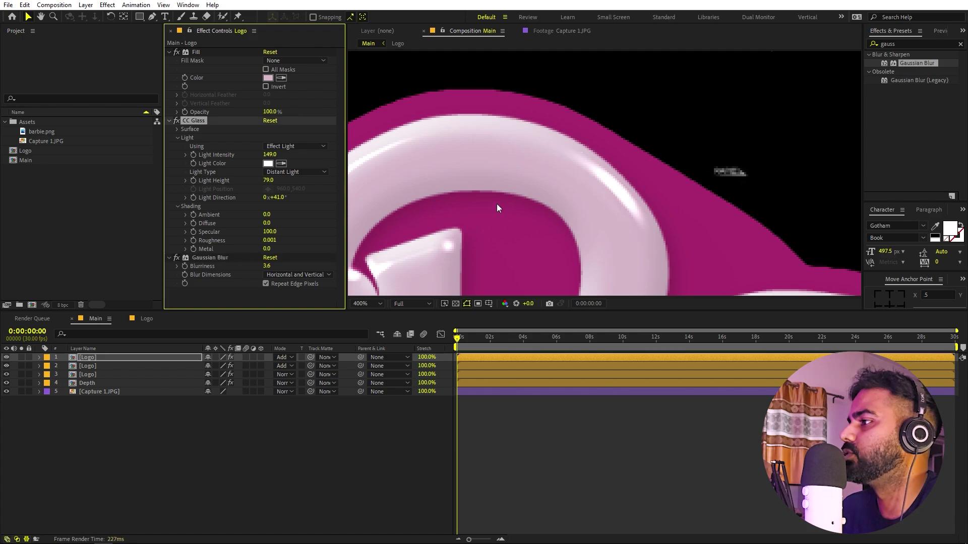
scroll(621, 192, "down", 3)
scroll(712, 229, "down", 2)
scroll(712, 230, "up", 2)
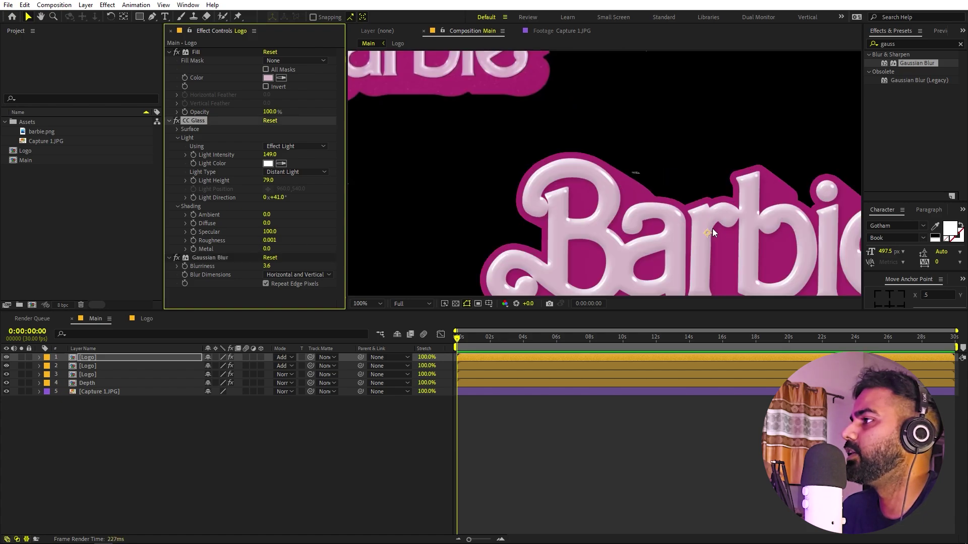
scroll(587, 155, "up", 1)
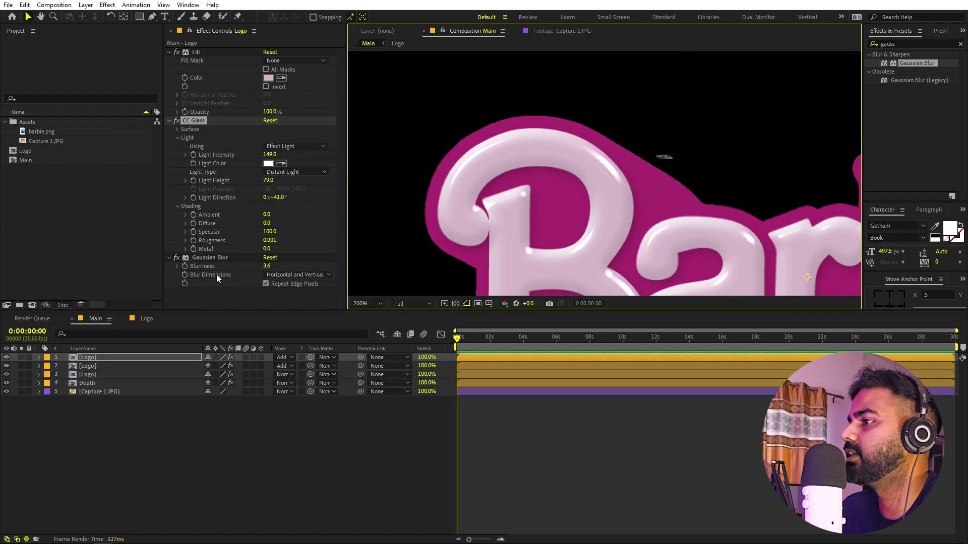
Reduce the top Logo layer's Gaussian Blur blurriness to 2.4 and its CC Glass light intensity to 51.3
left_click_drag(261, 265, 217, 271)
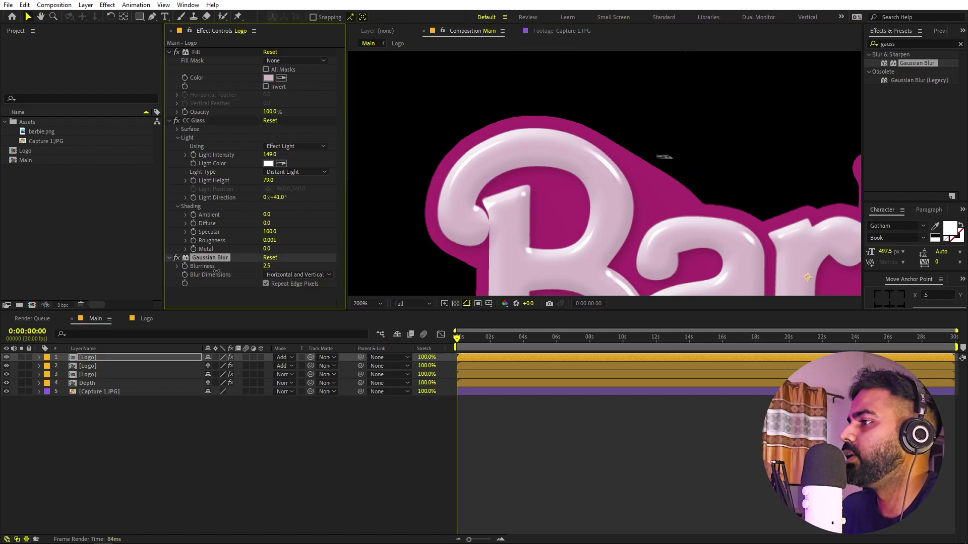
left_click_drag(269, 155, 209, 156)
left_click_drag(285, 154, 294, 154)
scroll(474, 215, "down", 1)
scroll(621, 225, "up", 1)
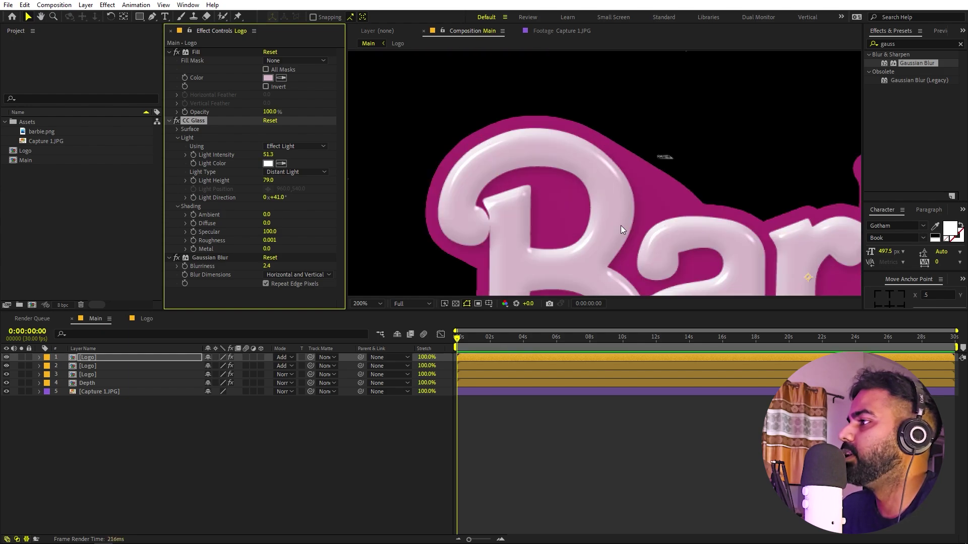
Duplicate the blurred top Logo layer and set the new copy's CC Glass light direction to 80°
left_click(137, 359)
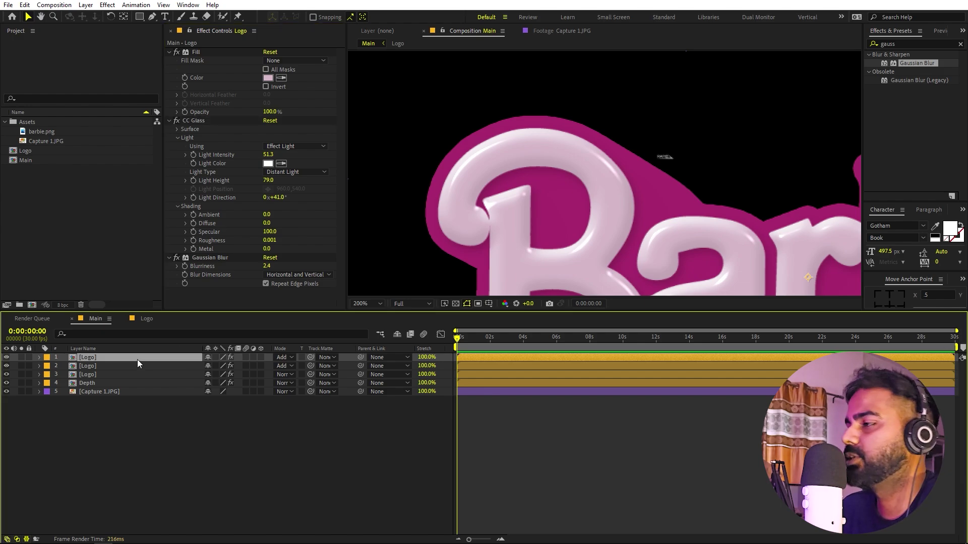
key("ctrl+d")
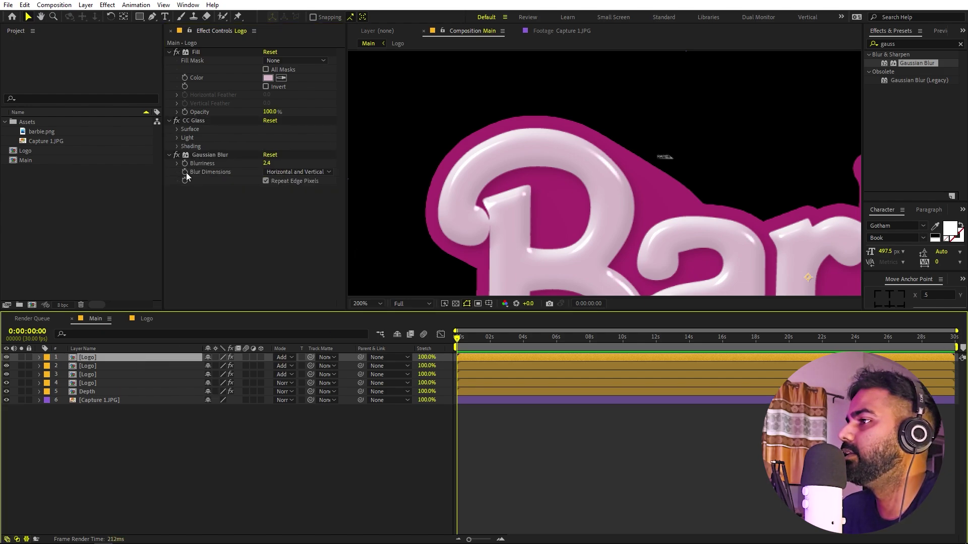
left_click(177, 138)
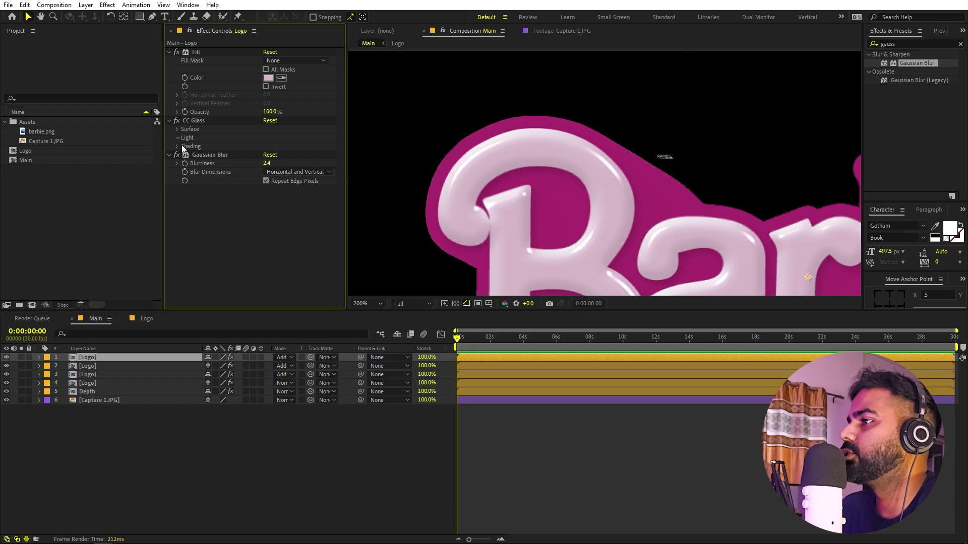
left_click_drag(278, 197, 311, 207)
left_click_drag(669, 205, 638, 136)
left_click_drag(681, 186, 728, 173)
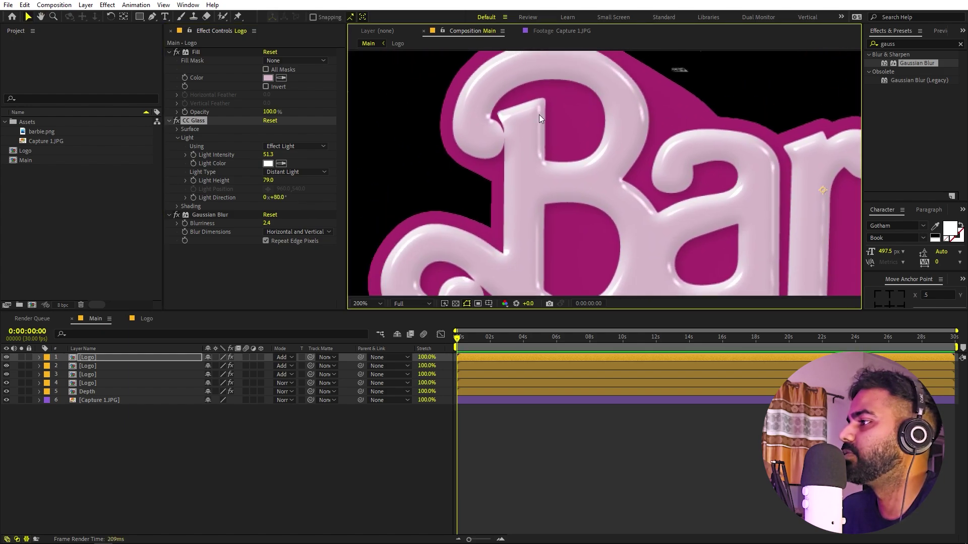
Compare the glossy highlights on the recreated lettering with those on the reference logo
key("comma")
key("comma")
scroll(546, 222, "up", 1)
left_click_drag(422, 54, 599, 278)
scroll(587, 267, "up", 1)
left_click_drag(561, 252, 694, 219)
left_click_drag(552, 210, 626, 195)
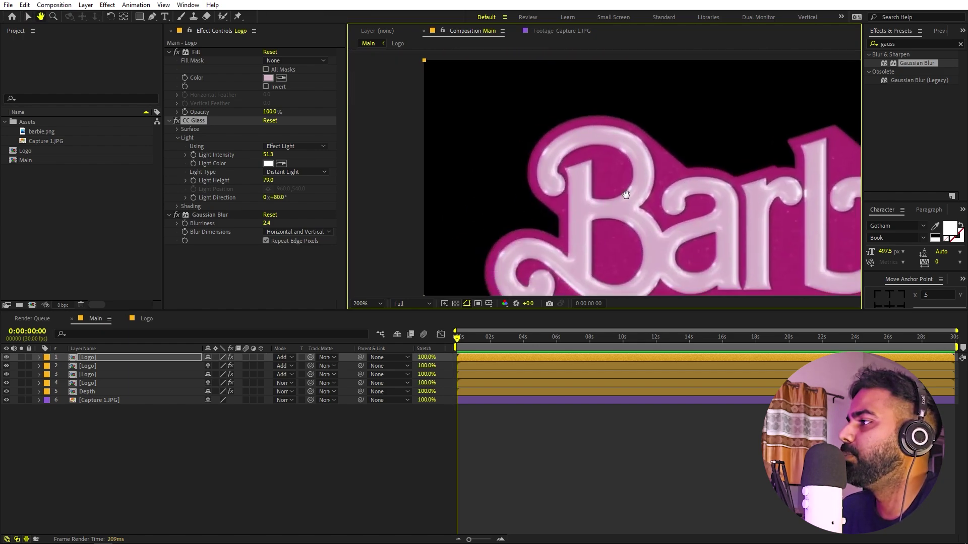
scroll(710, 224, "down", 3)
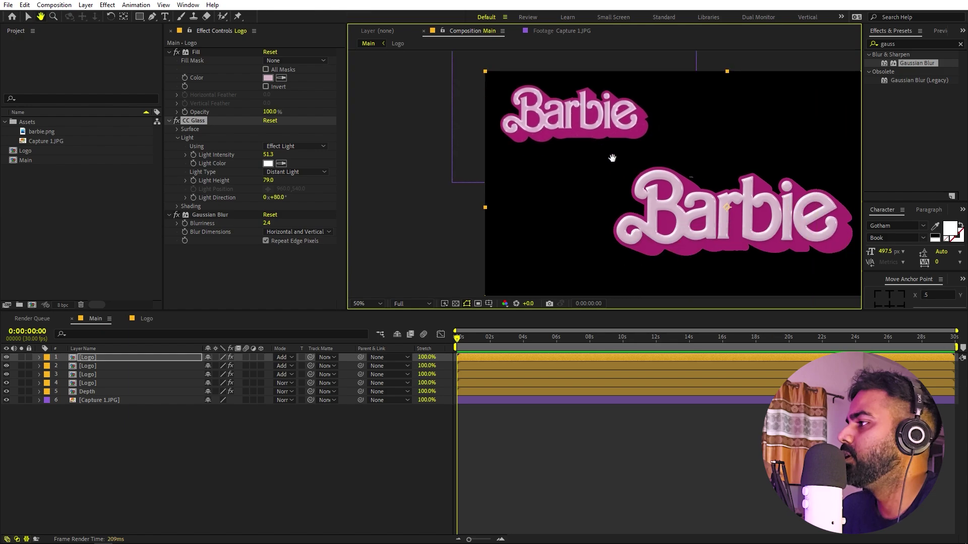
scroll(655, 211, "up", 3)
scroll(641, 194, "up", 2)
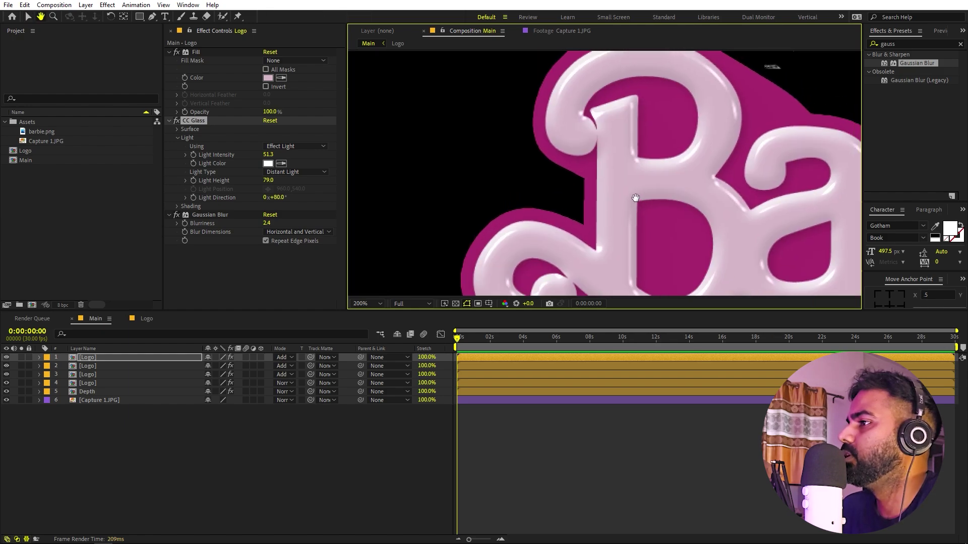
Set the top Logo layer's CC Glass light intensity to 49.9 and roughness to 0.004, and its Gaussian Blur blurriness to 2.9
left_click_drag(268, 156, 322, 161)
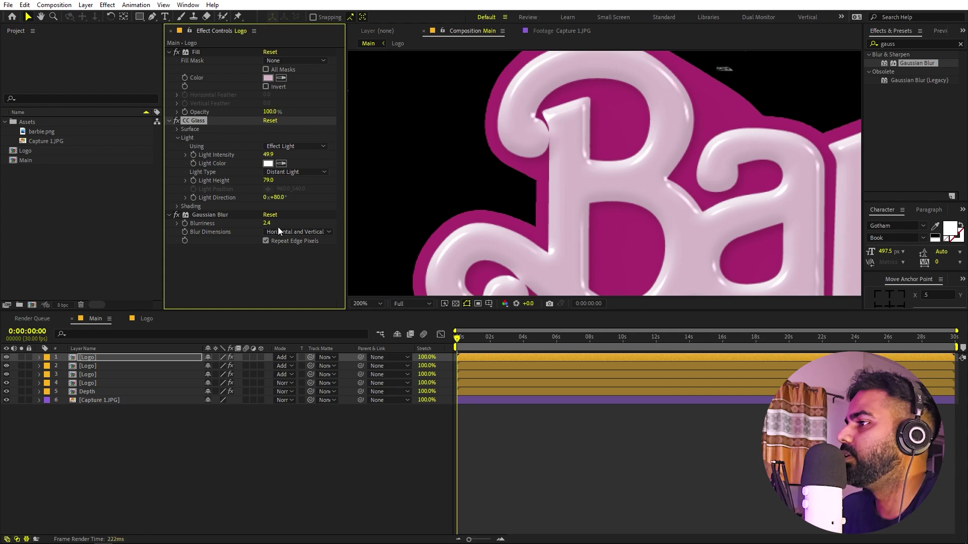
left_click_drag(267, 224, 274, 224)
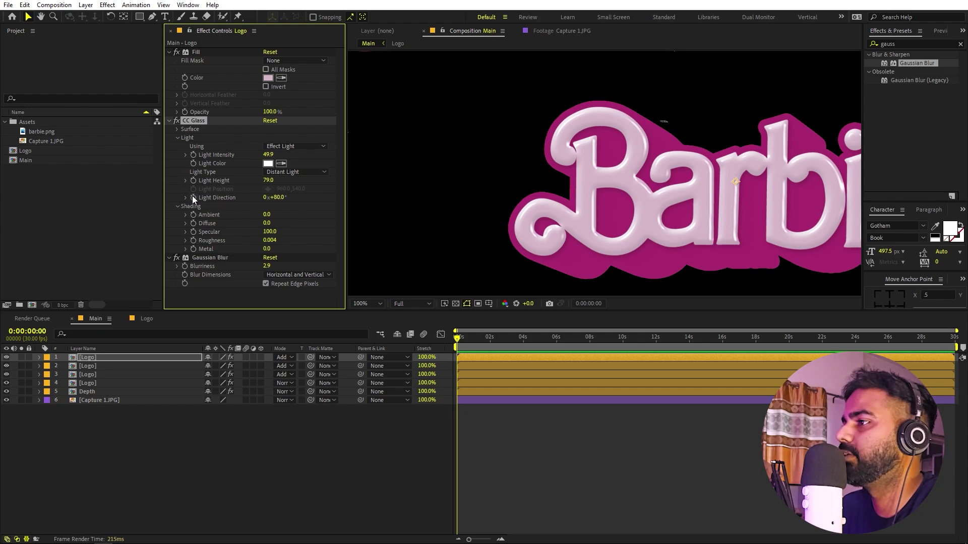
Add CC Glass Light Direction keyframes at the first frame on the three Add-mode Logo layers and reveal them in the timeline
left_click(98, 365)
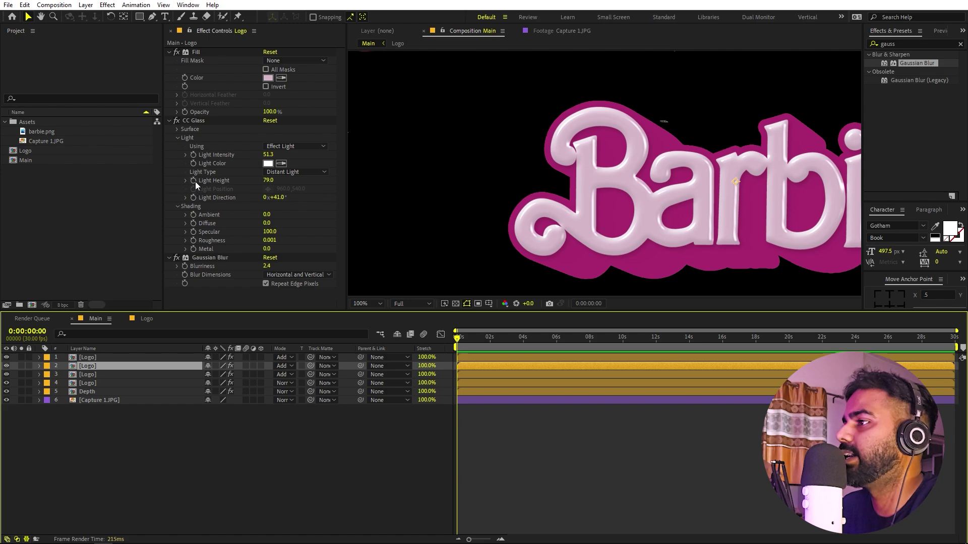
left_click(89, 375)
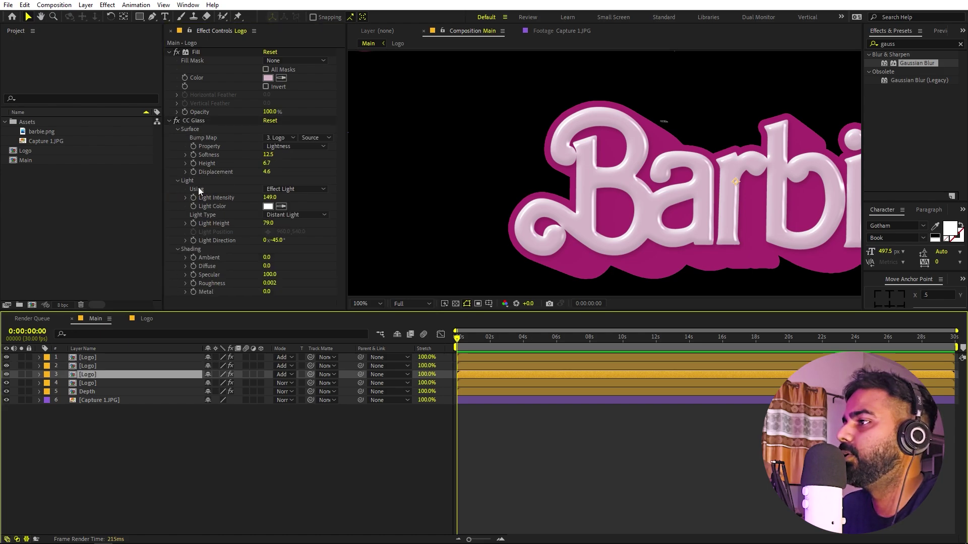
left_click(195, 240)
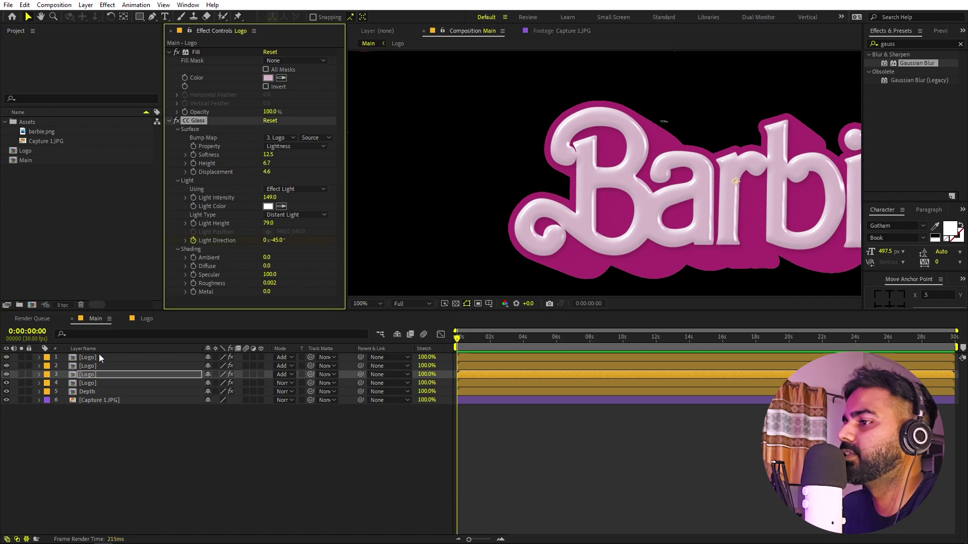
left_click(99, 356, "shift")
key("u")
At the composition's last frame, set the Light Direction to 6 revolutions on each of the three Add-mode Logo layers
left_click_drag(510, 338, 651, 337)
key("End")
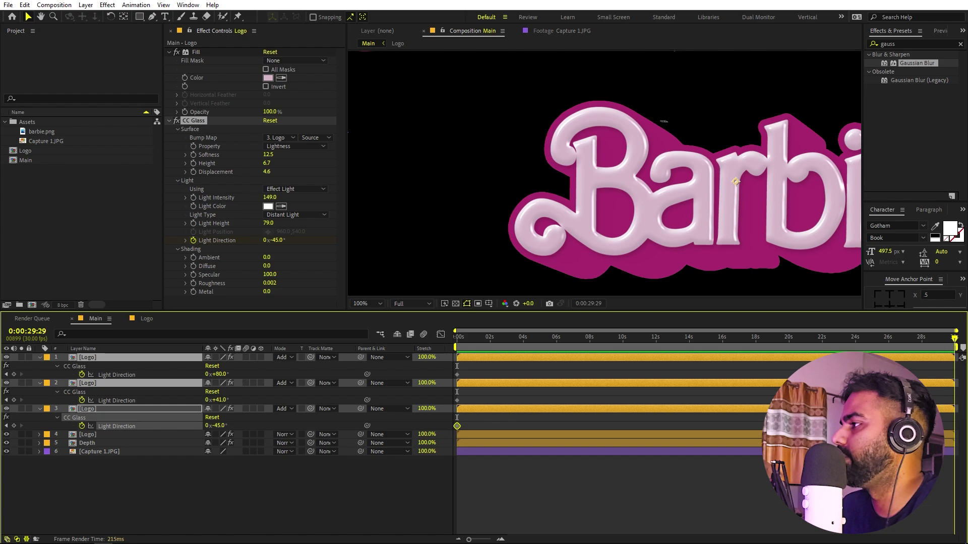
left_click(206, 426)
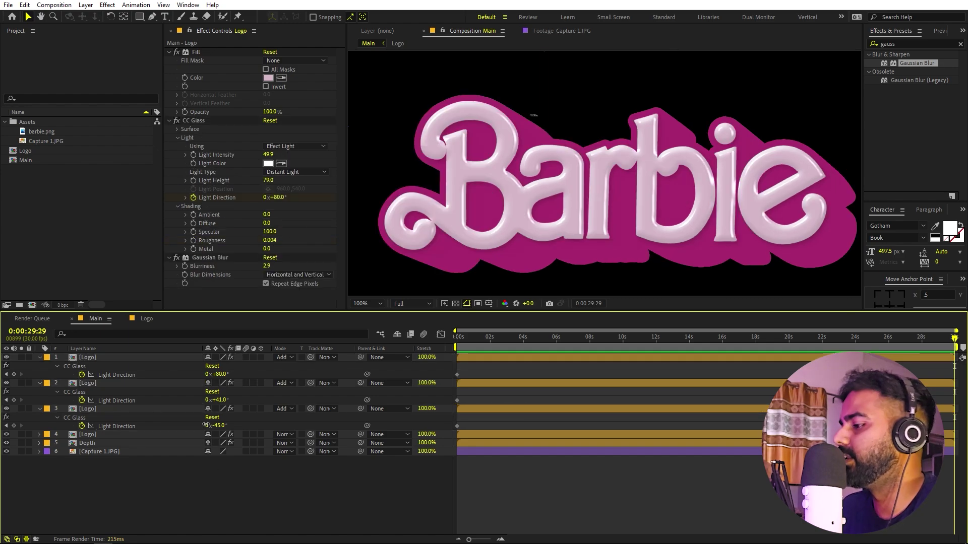
type("6")
key("Return")
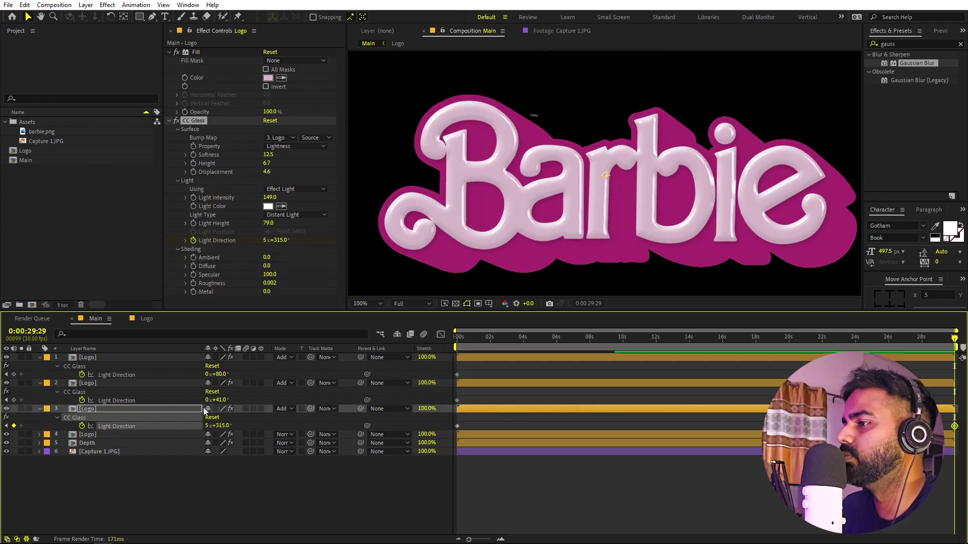
left_click(207, 400)
type("6")
key("Return")
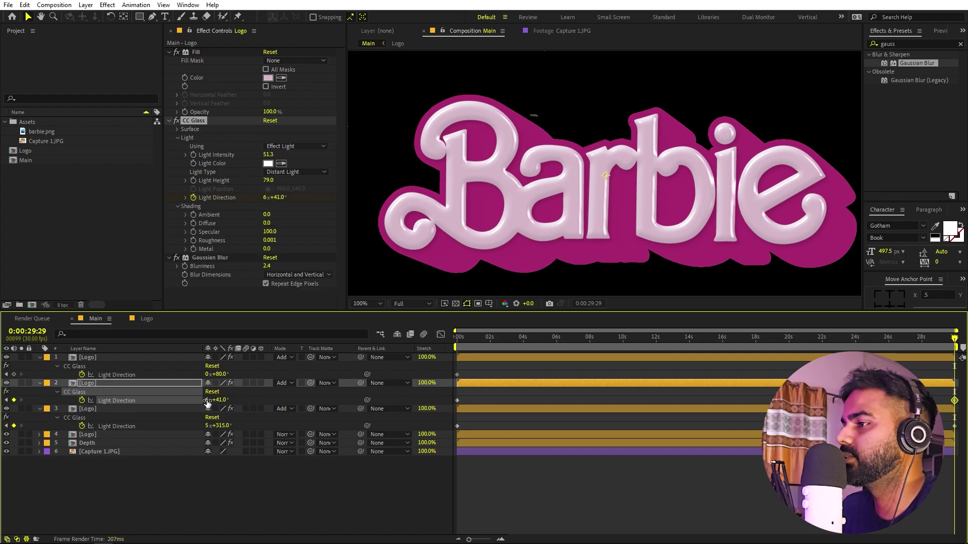
left_click(206, 374)
type("6")
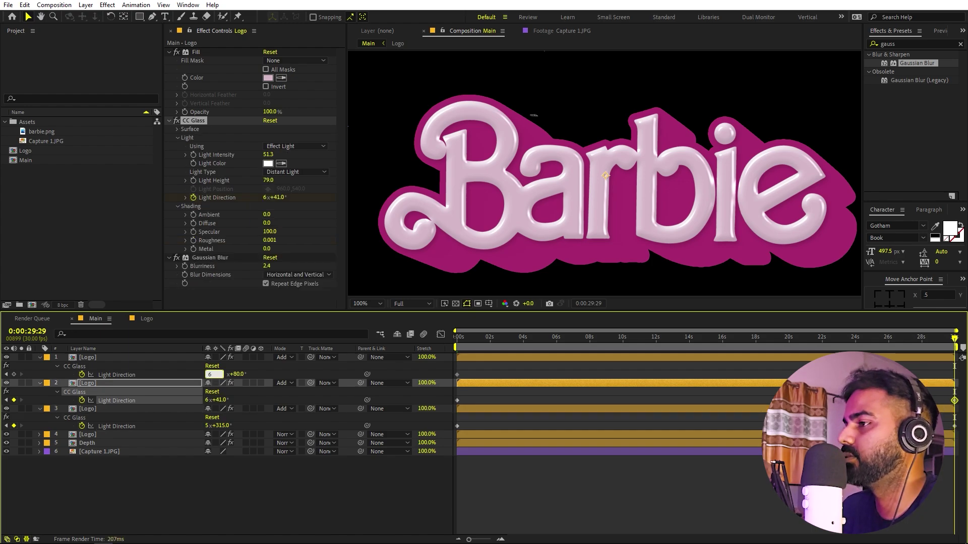
key("Return")
Preview the rotating highlight animation and return to the first frame
key("space")
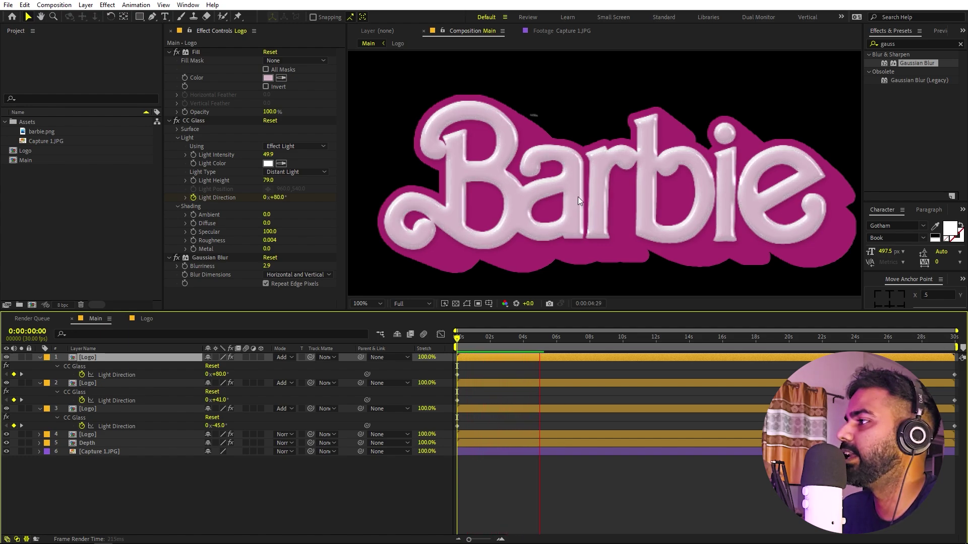
key("space")
key("Home")
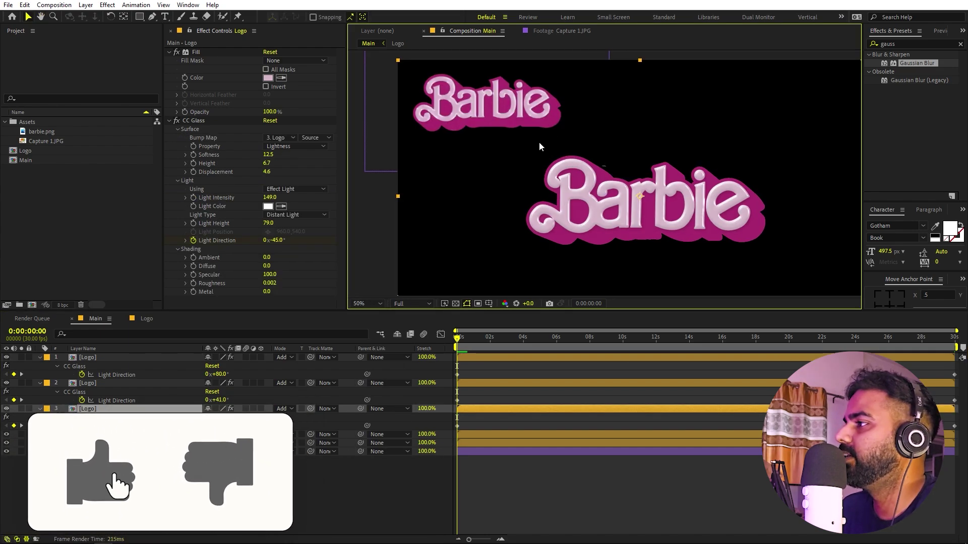
Change the Fill color of the base Logo layer, just above the Depth layer, to the pink D7A5C3
left_click(100, 434)
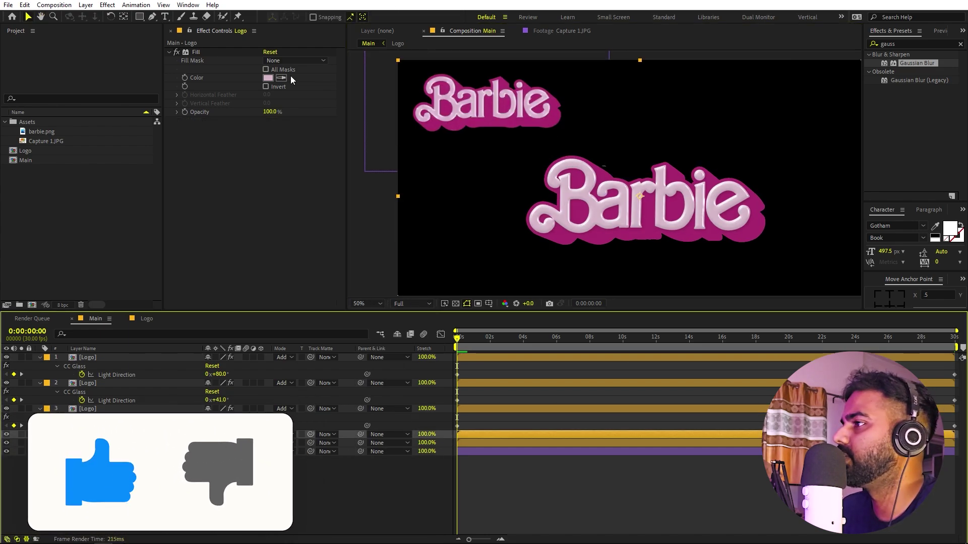
left_click(269, 78)
left_click_drag(58, 278, 66, 276)
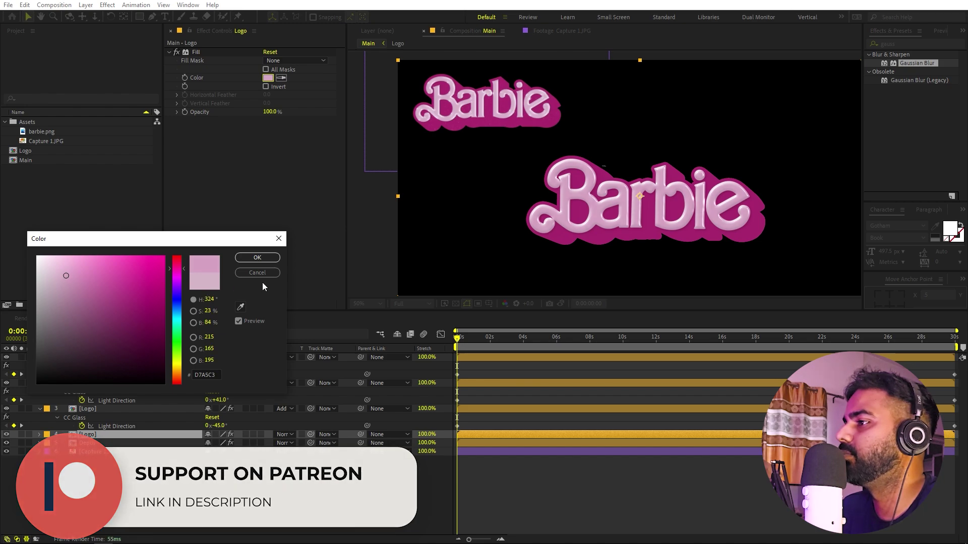
left_click(258, 257)
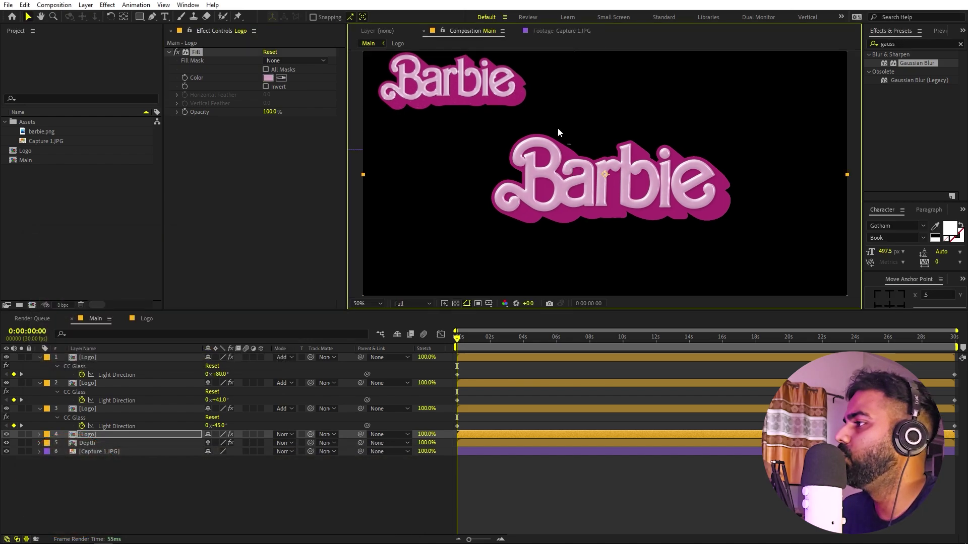
Draw a small five-pointed star with a near-zero inner radius and an outer radius of about 42 in the empty area above the large logo
scroll(557, 128, "up", 6)
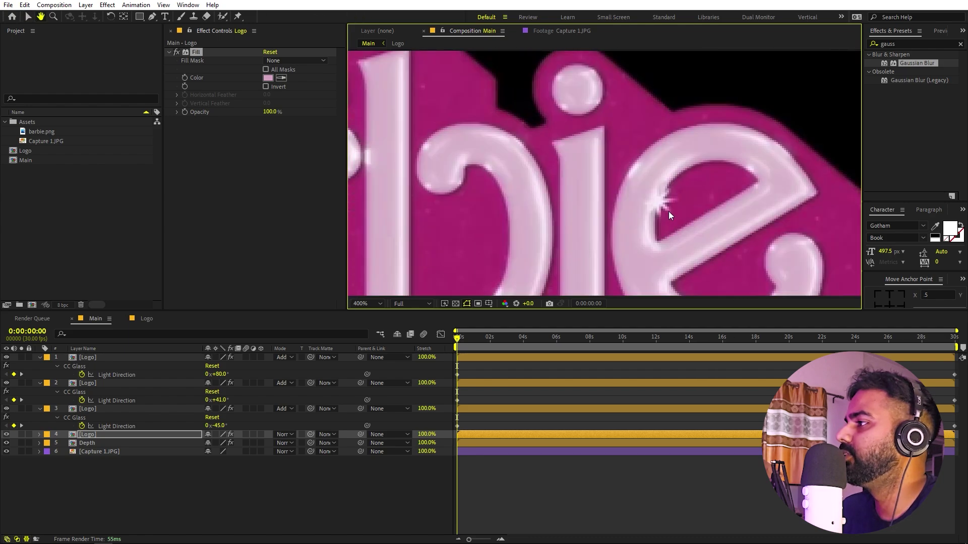
scroll(668, 210, "down", 1)
left_click_drag(661, 212, 605, 165)
scroll(607, 162, "down", 3)
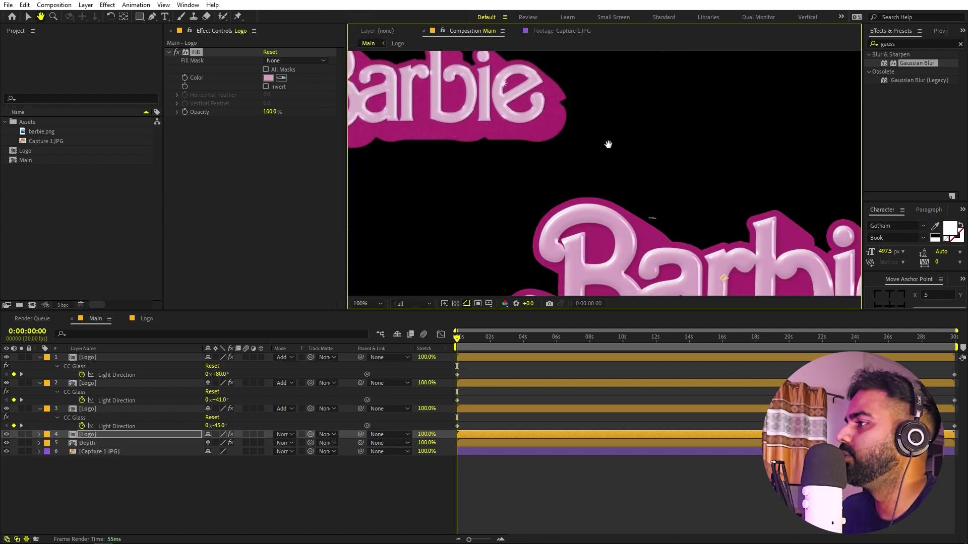
scroll(603, 151, "down", 2)
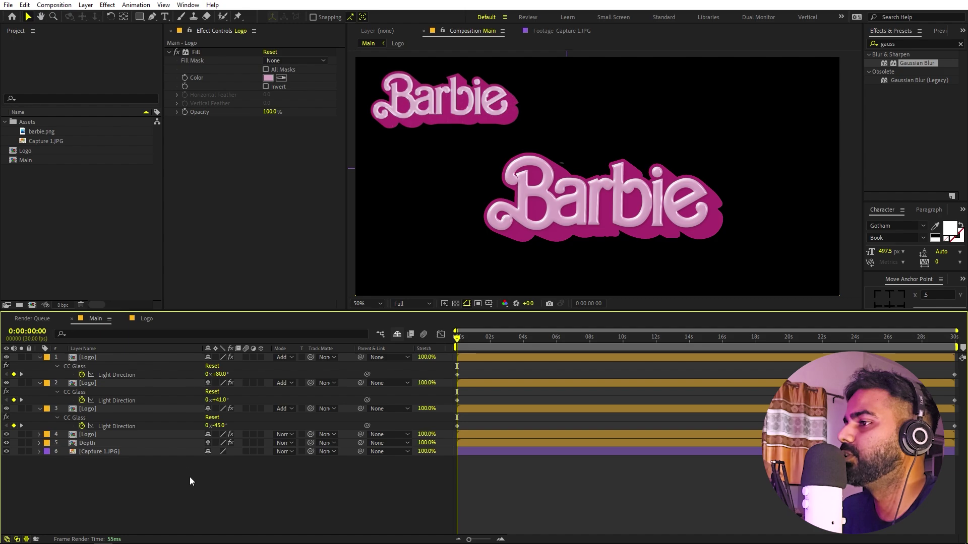
left_click(140, 19)
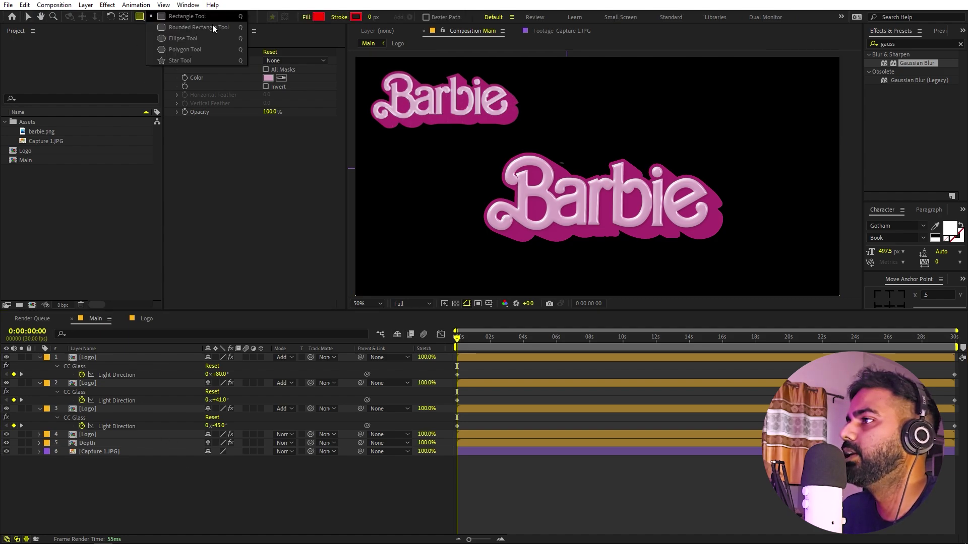
left_click(222, 63)
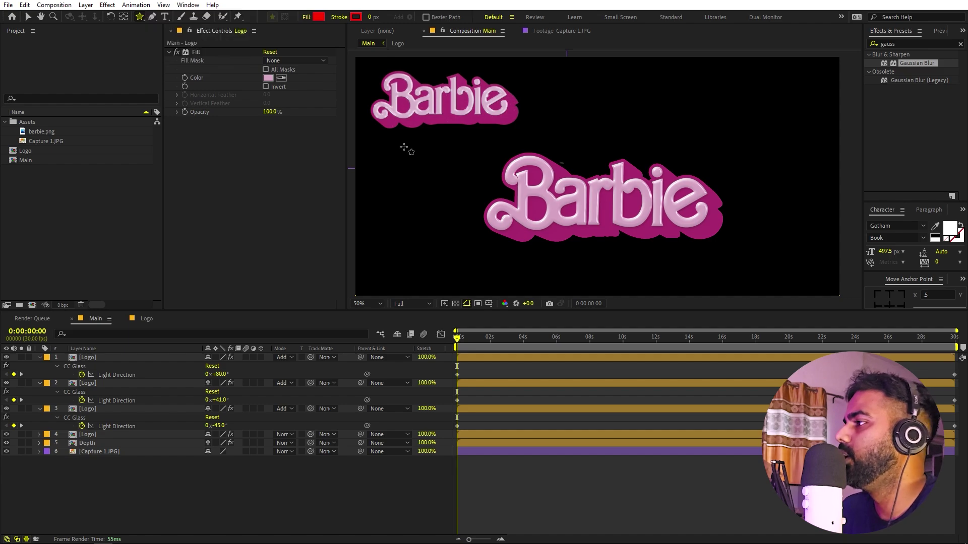
left_click(675, 143)
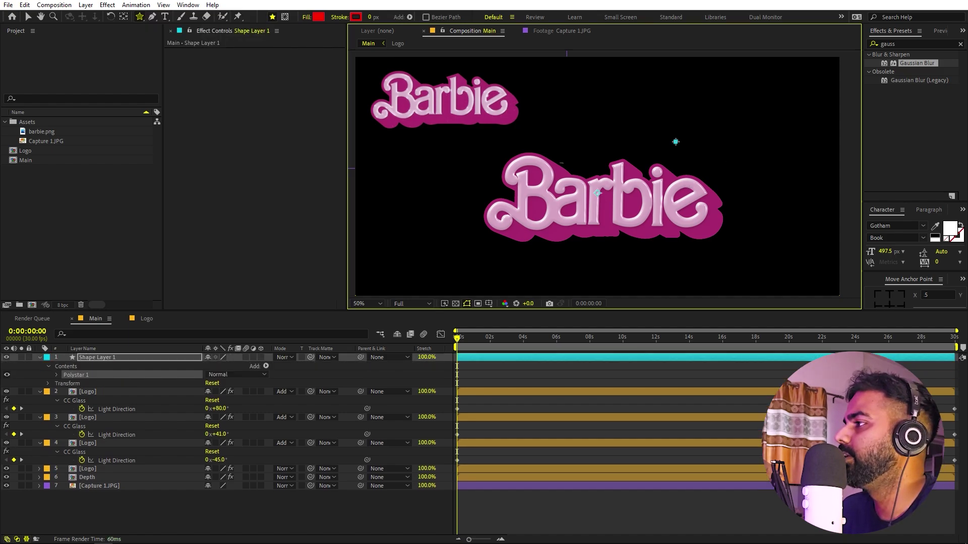
mouse_move(675, 142)
left_mouse_down()
mouse_move(679, 132)
mouse_move(528, 191)
left_mouse_up()
key("period")
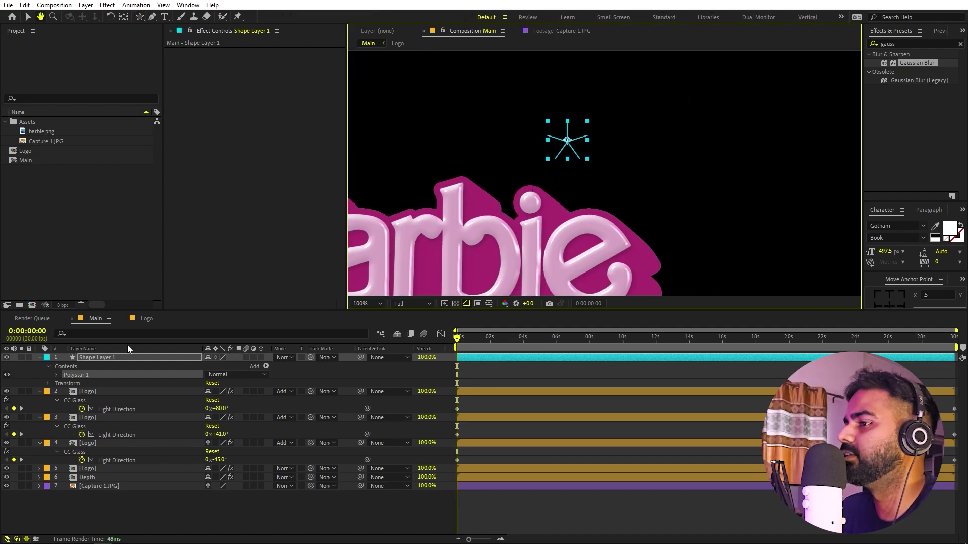
Give the star 8 points and an inner radius of 5.3 in its polystar path
left_click(55, 375)
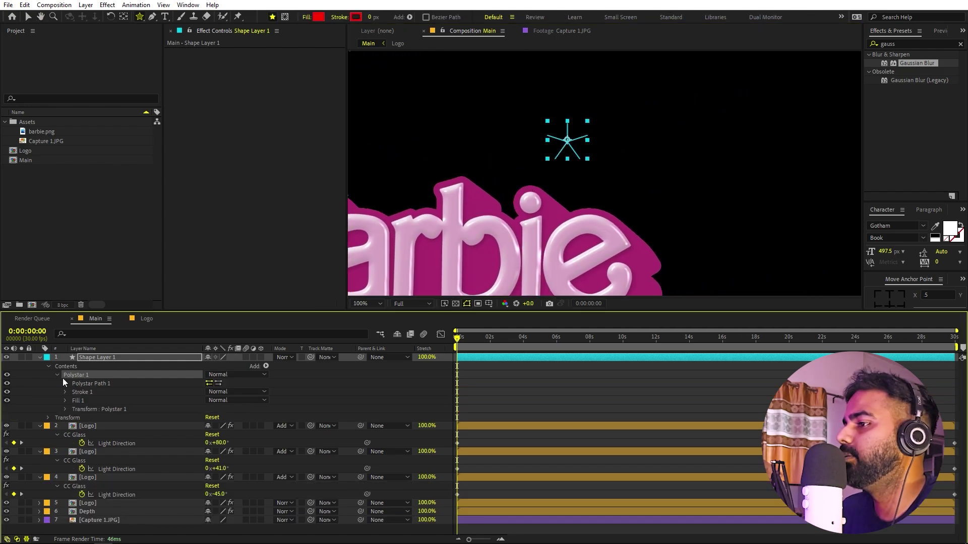
left_click(68, 382)
left_click(65, 383)
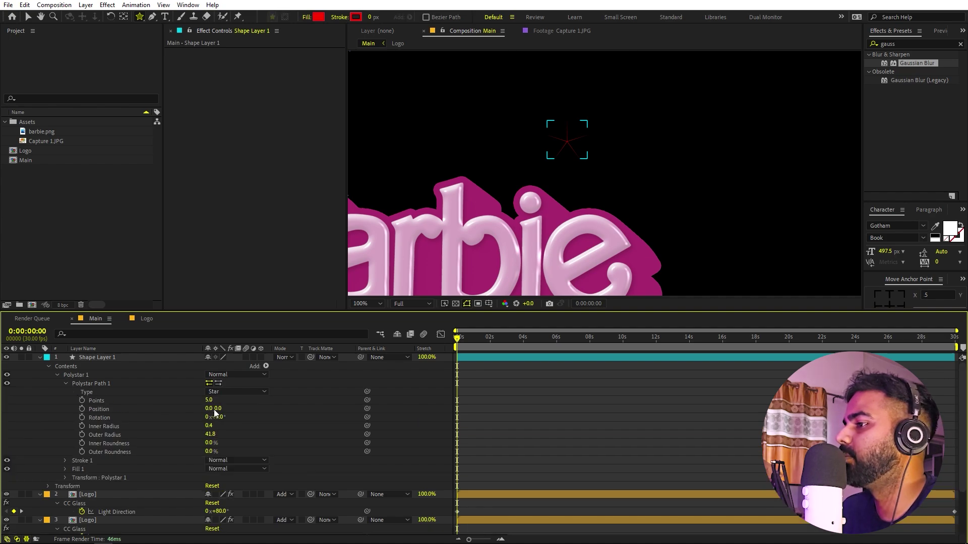
left_click_drag(211, 402, 244, 433)
Change the star shape's fill color to white, FFFFFF
left_click(127, 357)
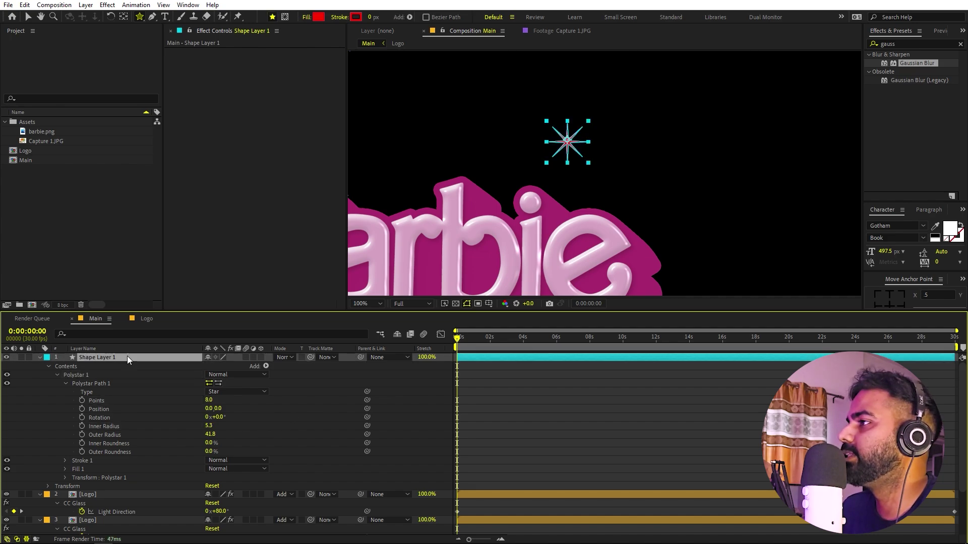
left_click(323, 19)
type("FFFFFF")
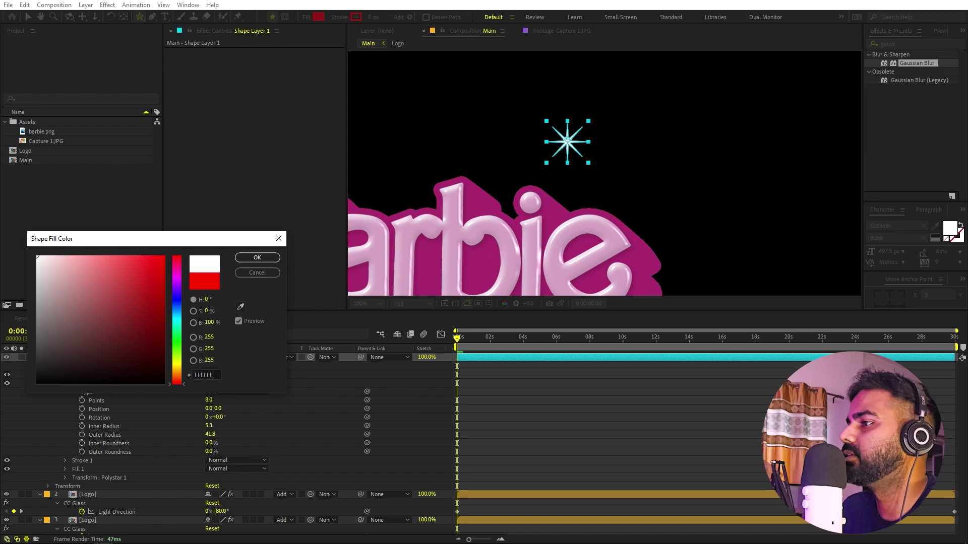
left_click(250, 260)
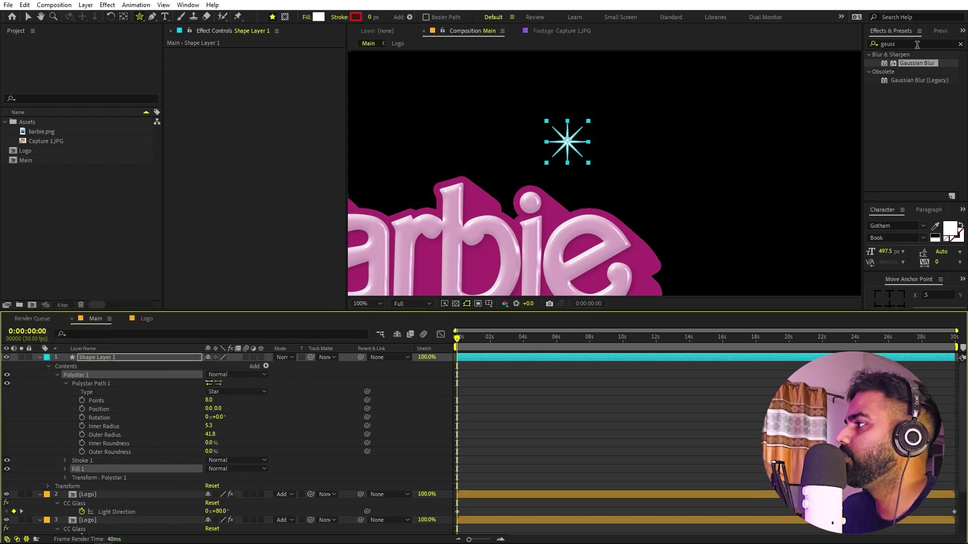
Apply Gaussian Blur to the star shape layer and set its blurriness to 3.4
left_click_drag(923, 66, 162, 359)
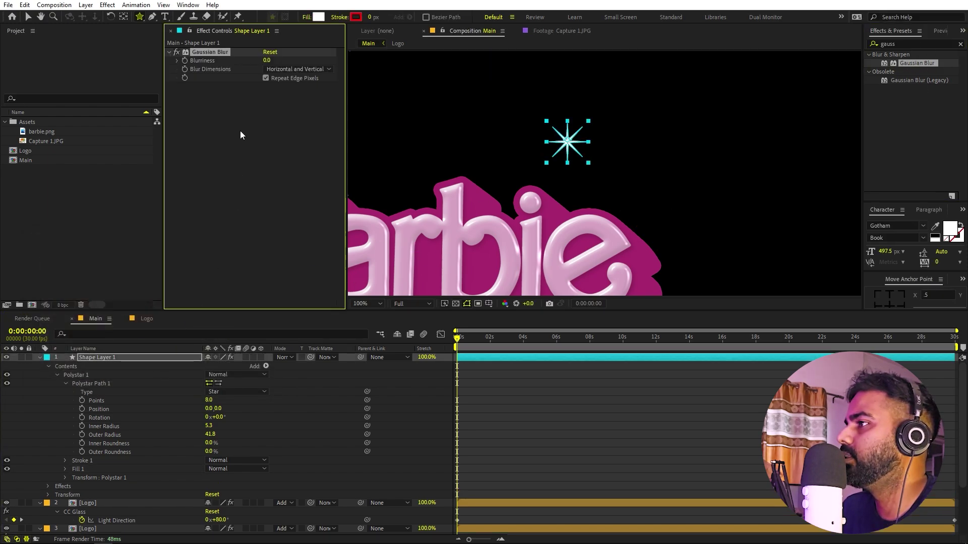
key("v")
left_click_drag(267, 61, 279, 60)
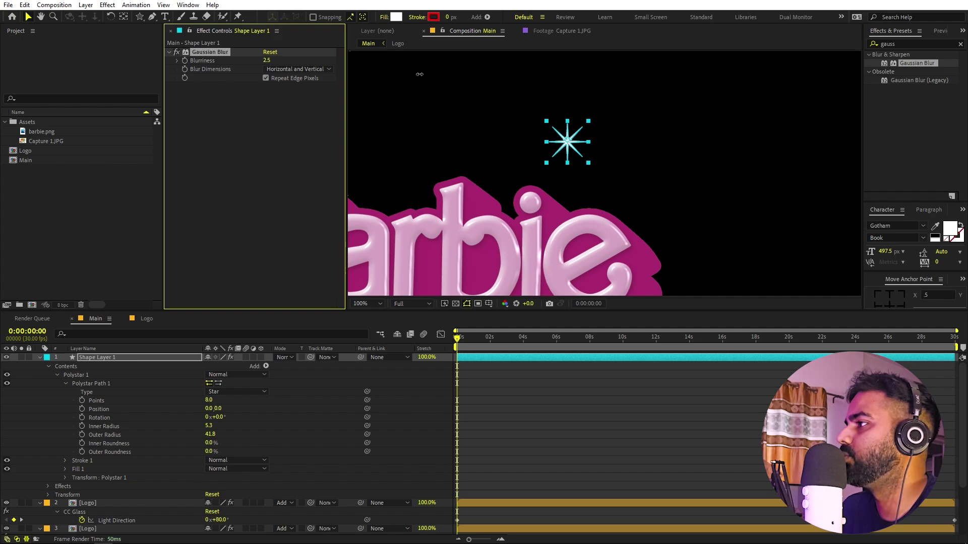
left_click(611, 464)
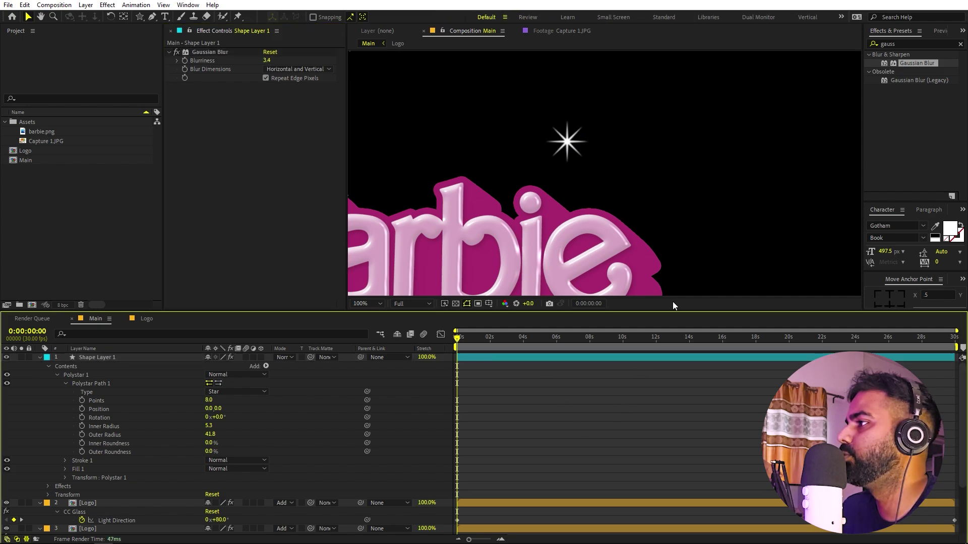
scroll(585, 186, "down", 3)
scroll(593, 169, "up", 3)
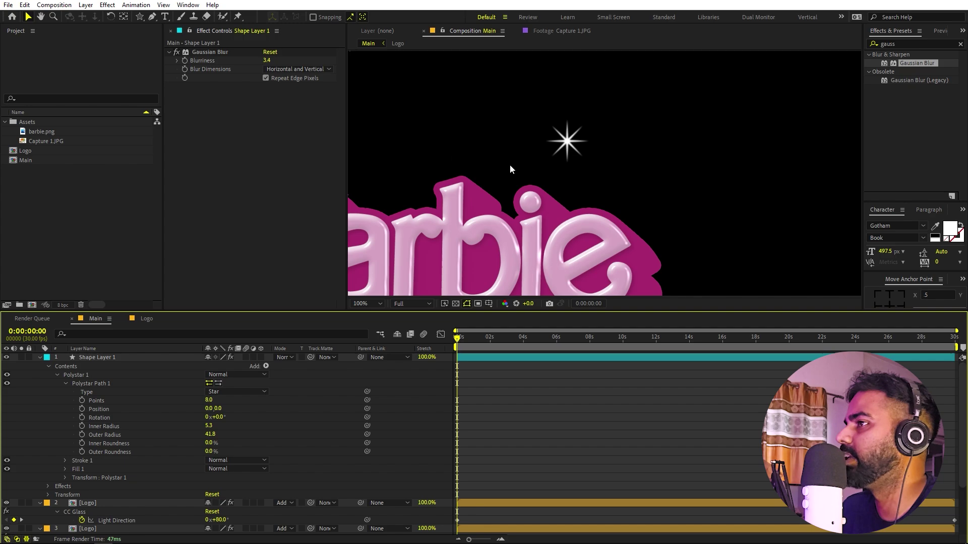
Move the star onto the tip of the letter e in the large logo and scale it to 40.7%
left_click_drag(566, 149, 625, 256)
scroll(655, 257, "up", 3)
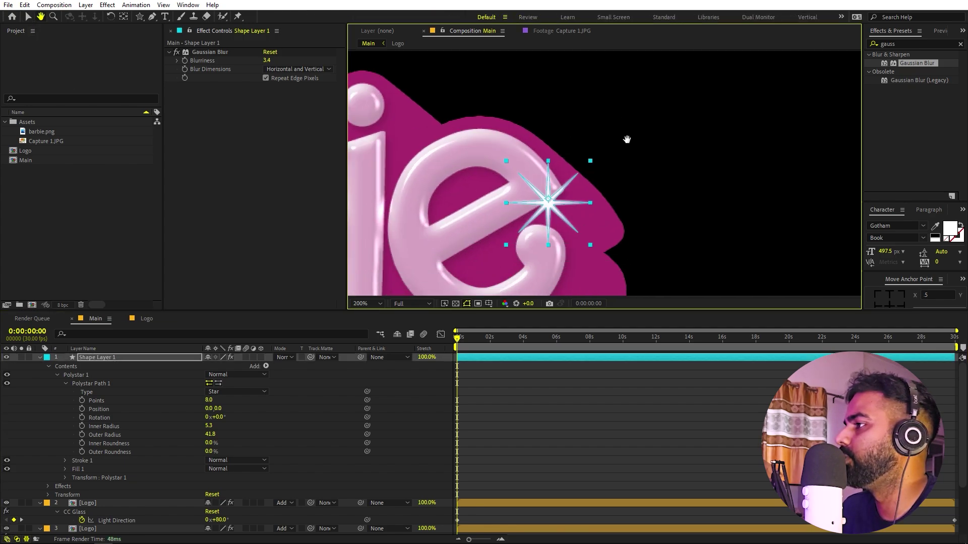
left_click(40, 357)
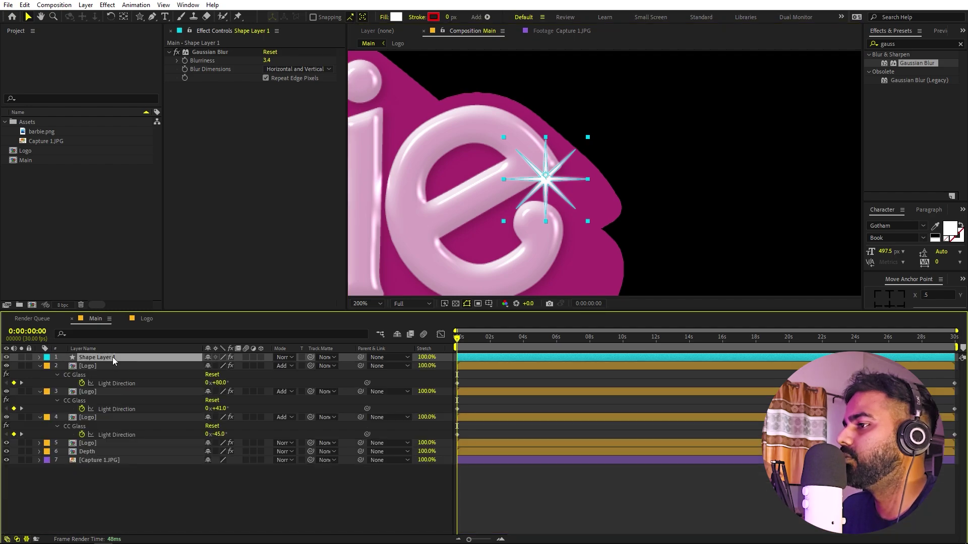
key("s")
left_click_drag(182, 369, 153, 369)
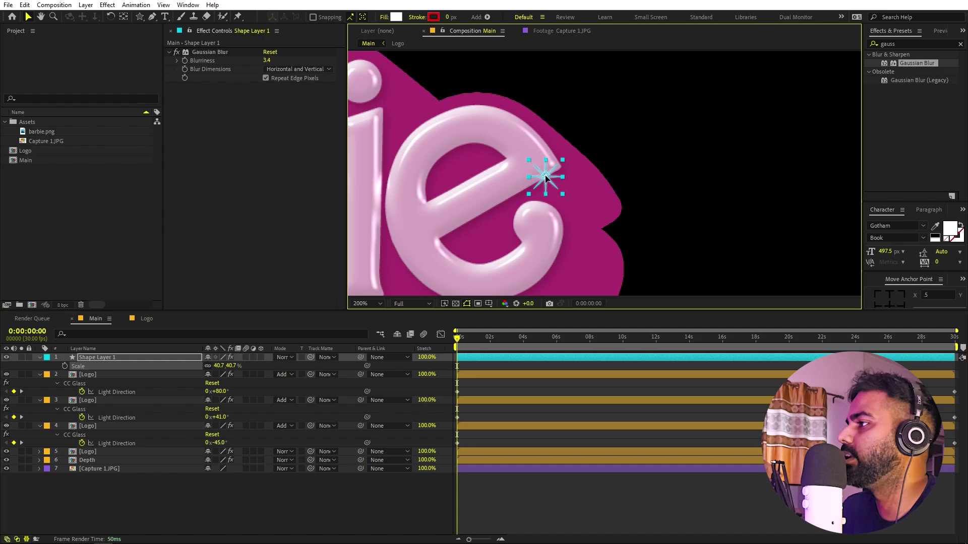
Fine-position the sparkle on the tip of the e and set its Gaussian Blur blurriness to 2.7
left_click(739, 204)
key("comma")
scroll(739, 204, "down", 1)
scroll(631, 210, "up", 3)
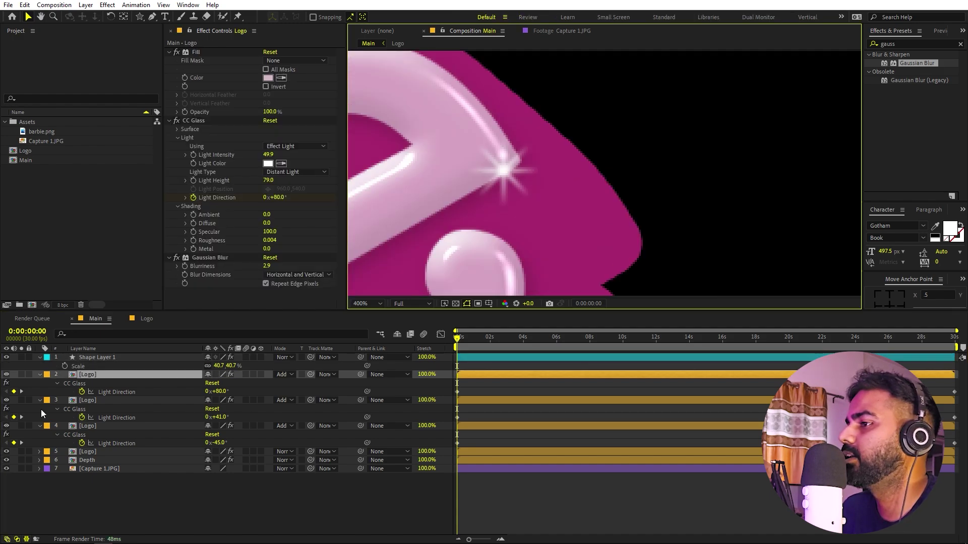
left_click(531, 361)
scroll(603, 170, "down", 1)
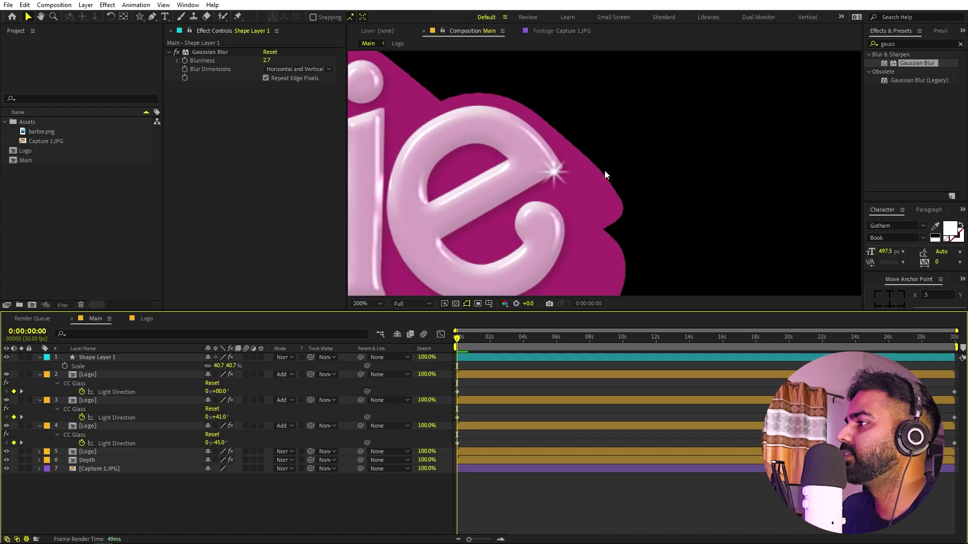
Keyframe the sparkle layer's opacity at 0% on the first frame and 100% at 0:00:01:06
left_click(463, 357)
key("t")
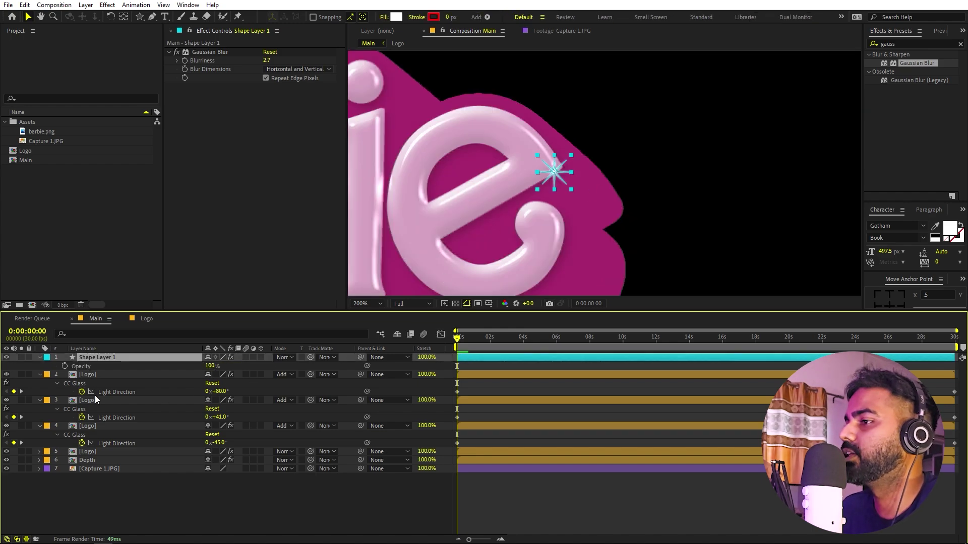
left_click(64, 366)
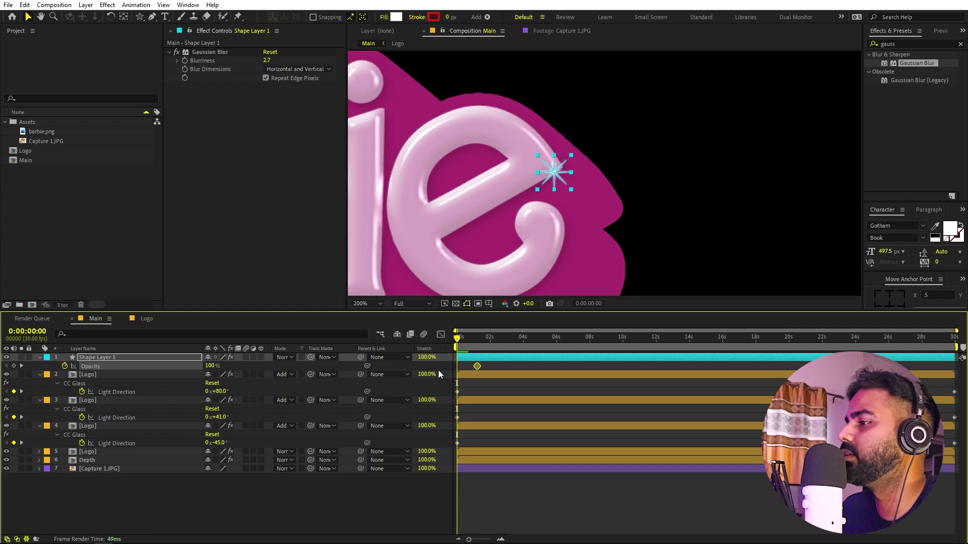
type("0")
key("Return")
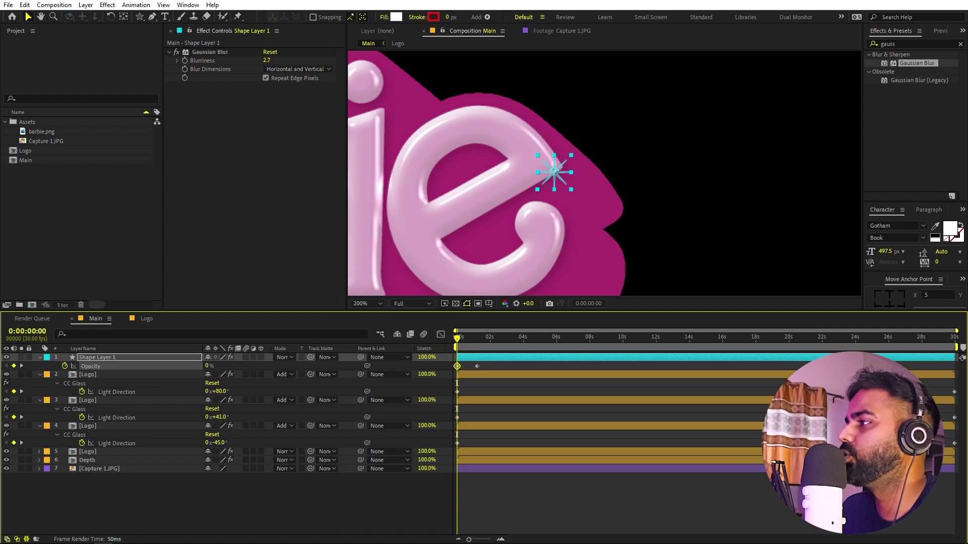
Move the sparkle's 100% opacity keyframe to 0:00:01:00
key("k")
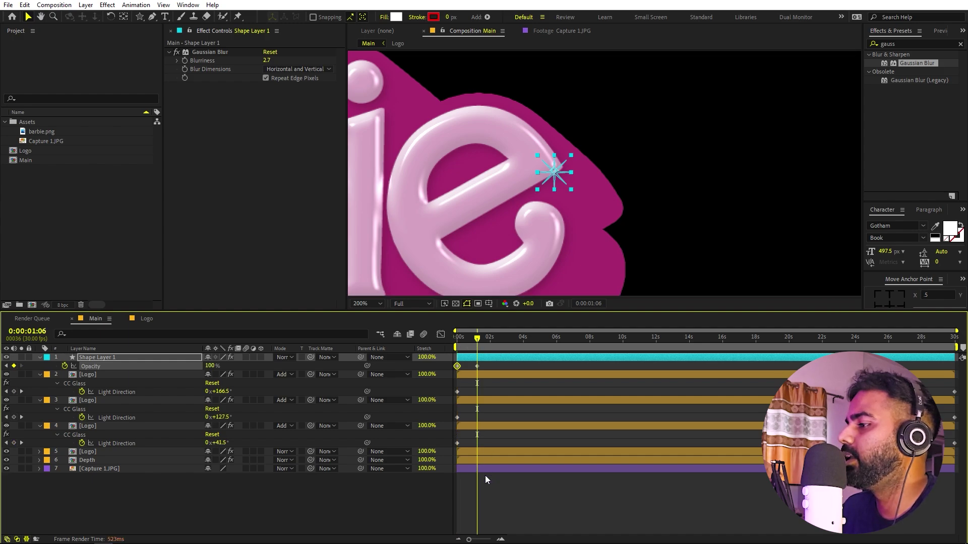
left_click_drag(478, 539, 486, 540)
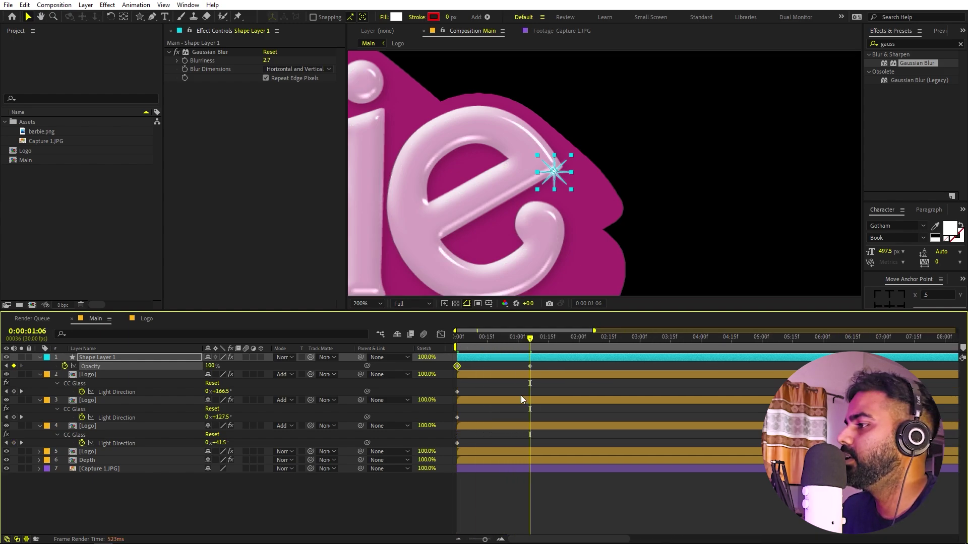
left_click(518, 339)
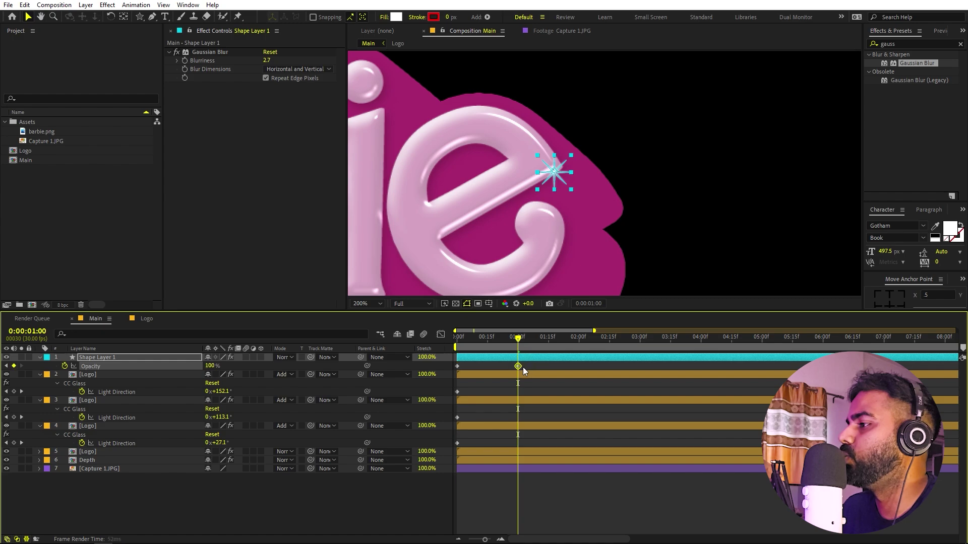
Copy the sparkle's 0% opacity keyframe to 0:00:02:00 and preview the fade from the first frame
left_click_drag(522, 339, 579, 346)
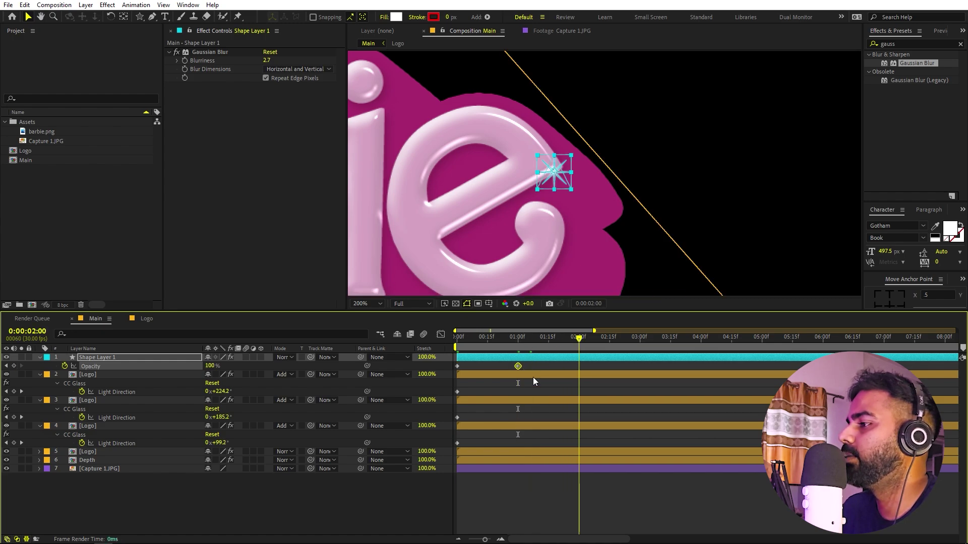
left_click_drag(477, 368, 428, 364)
key("ctrl+c")
key("ctrl+v")
key("Home")
key("space")
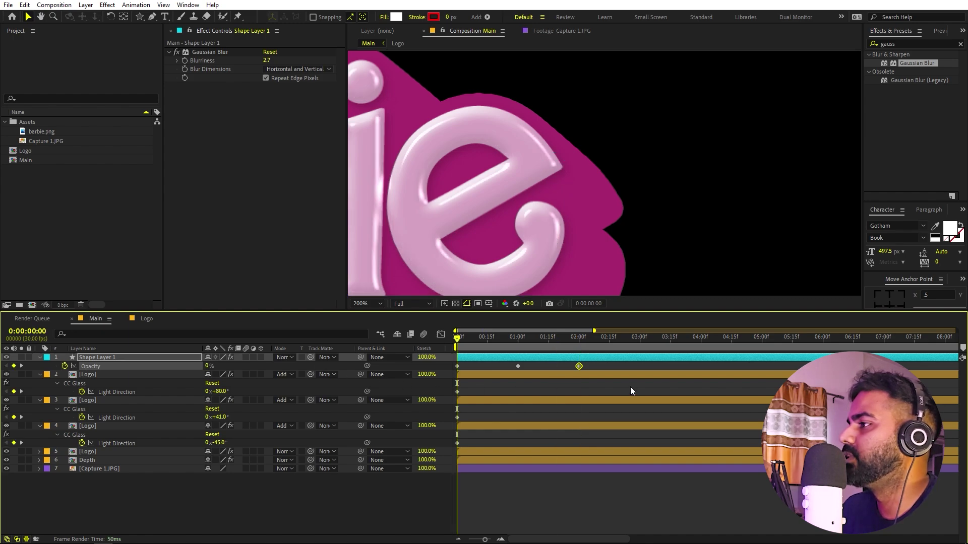
key("space")
Trim the sparkle layer to end at 0:00:02:00 and fit the whole composition in the viewer
left_click_drag(594, 331, 490, 358)
left_click(367, 303)
left_click(366, 315)
Duplicate the sparkle layer to start about 1.3 seconds in, placing the copy on the upper-left curl of the large logo's B
left_click(464, 355)
key("ctrl+d")
left_click_drag(465, 355, 485, 361)
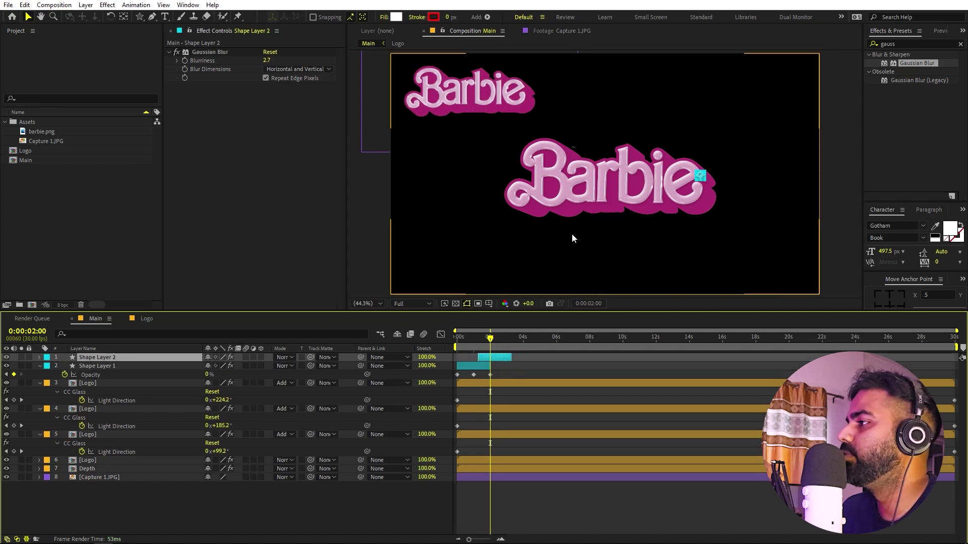
scroll(736, 186, "up", 4)
left_click_drag(527, 182, 439, 133)
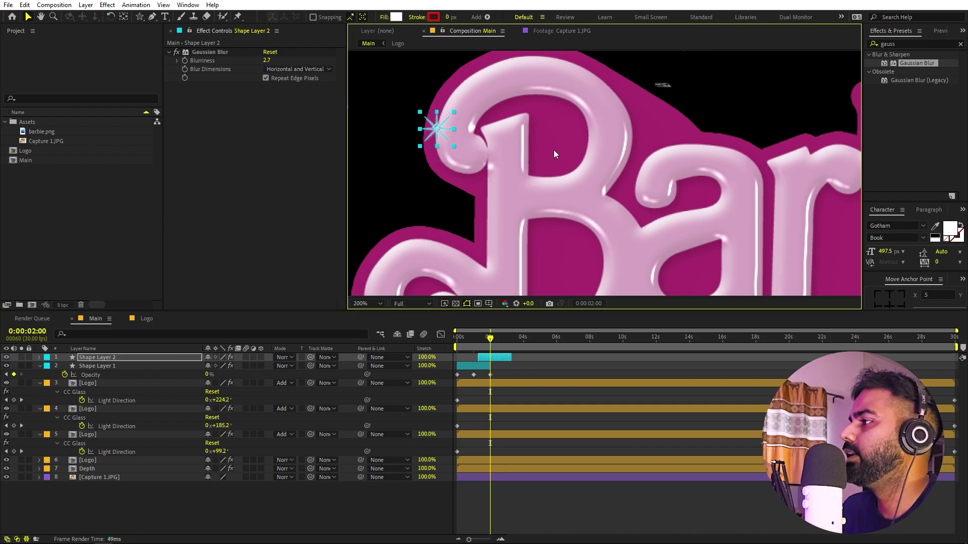
scroll(554, 153, "down", 4)
Duplicate the sparkle layer to start about 1.8 seconds in, placing the copy on the lower stem of the large logo's lowercase b
key("ctrl+d")
left_click(511, 359)
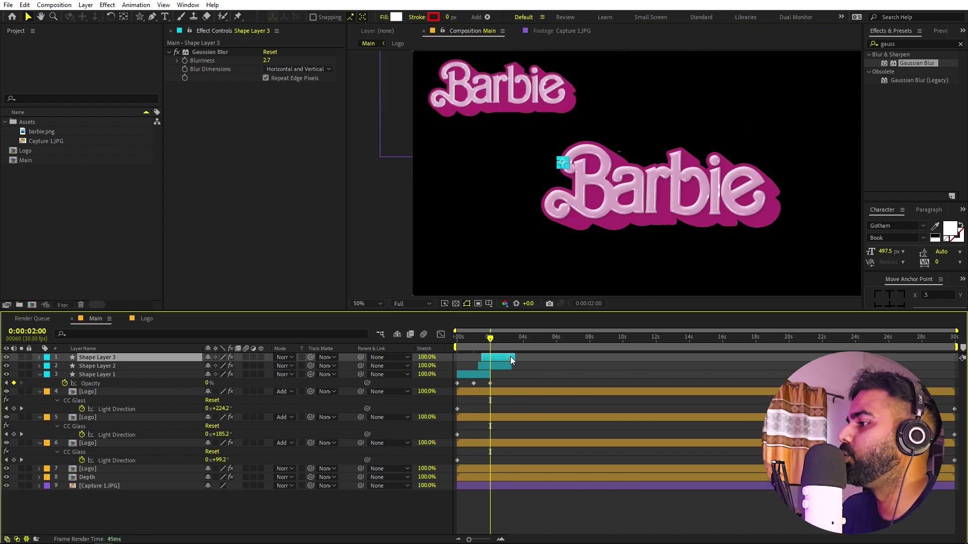
left_click_drag(564, 162, 684, 206)
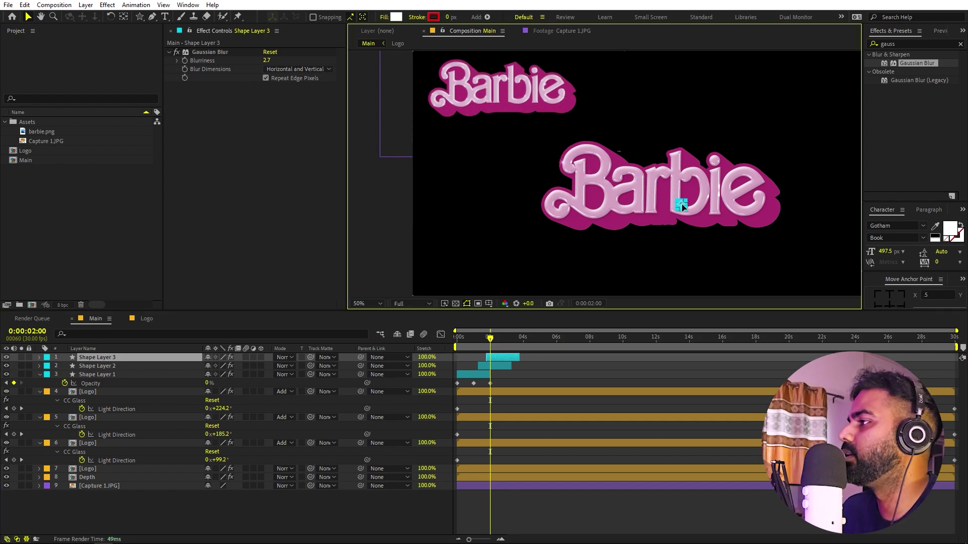
Duplicate the sparkle layer to start about 0.7 seconds in, placing the copy at the base of the large logo's capital B
key("ctrl+d")
left_click_drag(507, 357, 488, 359)
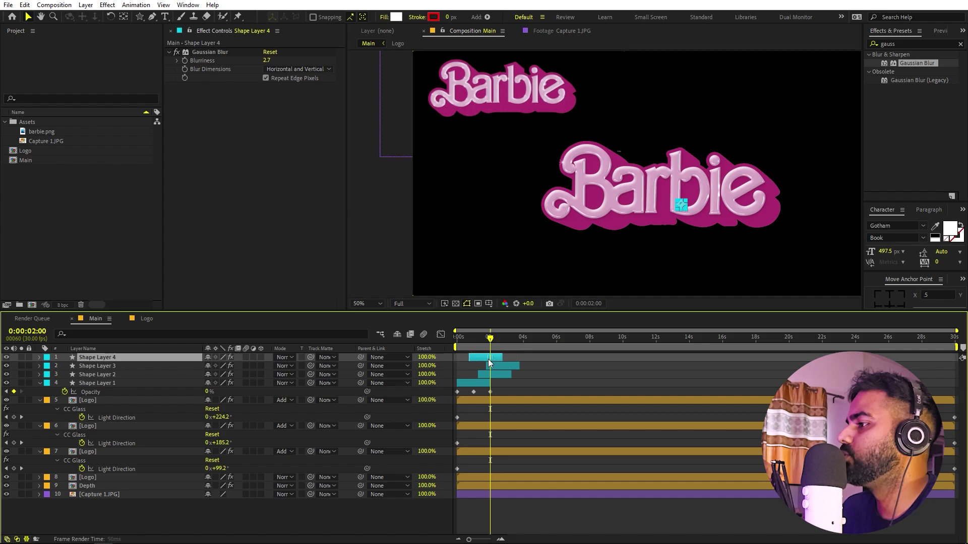
left_click_drag(681, 206, 586, 216)
key("Return")
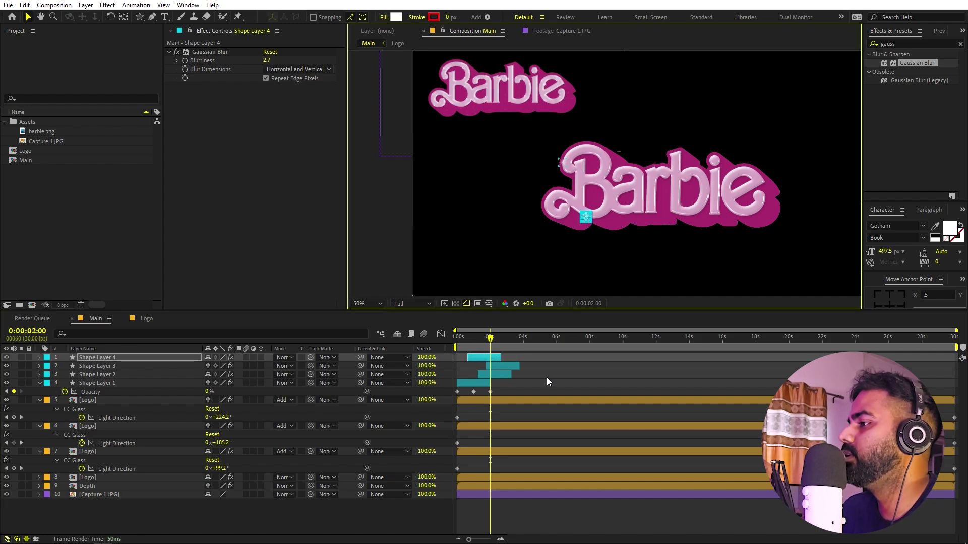
Duplicate the sparkle to start at about 0:00:02:13 on top of the first letter r, and preview the animation from the first frame
key("Return")
key("ctrl+d")
left_click_drag(492, 357, 521, 359)
left_click(516, 338)
left_click_drag(587, 217, 649, 169)
left_click(490, 345)
key("space")
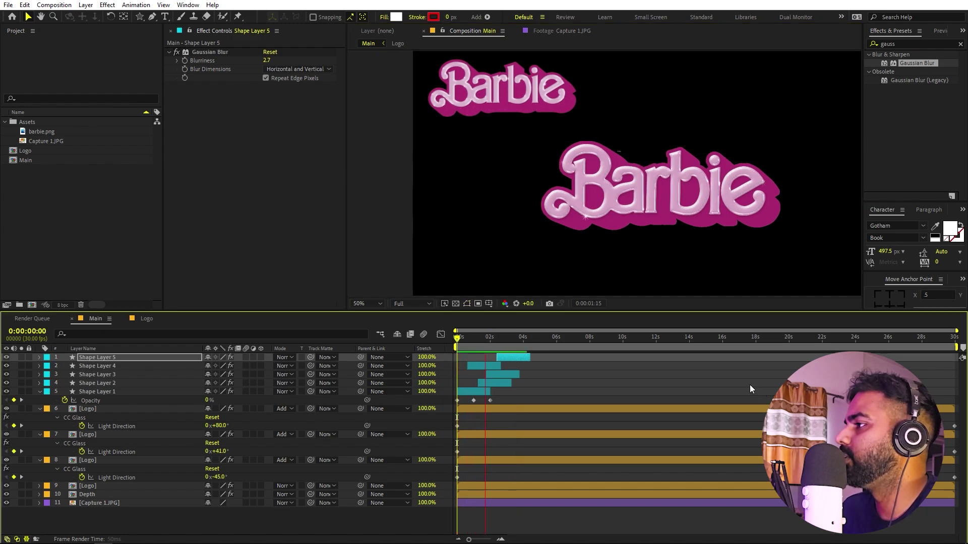
Scale all five sparkle layers up to 45.9%
key("i")
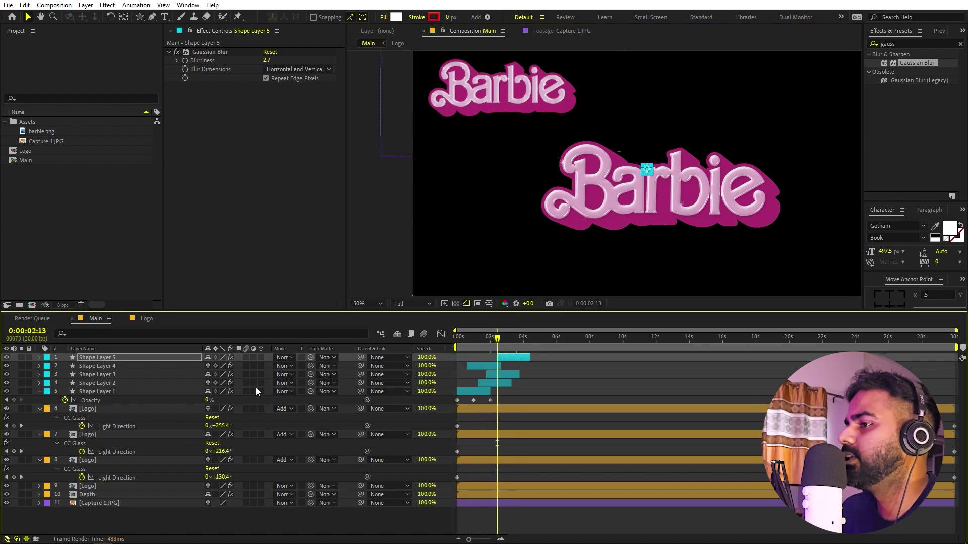
left_click(102, 392, "shift")
key("s")
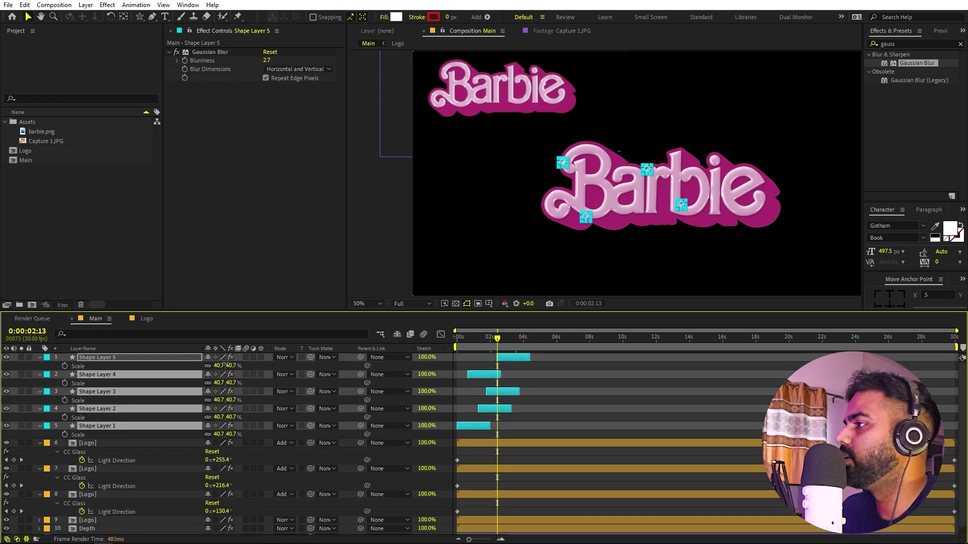
left_click_drag(246, 366, 250, 365)
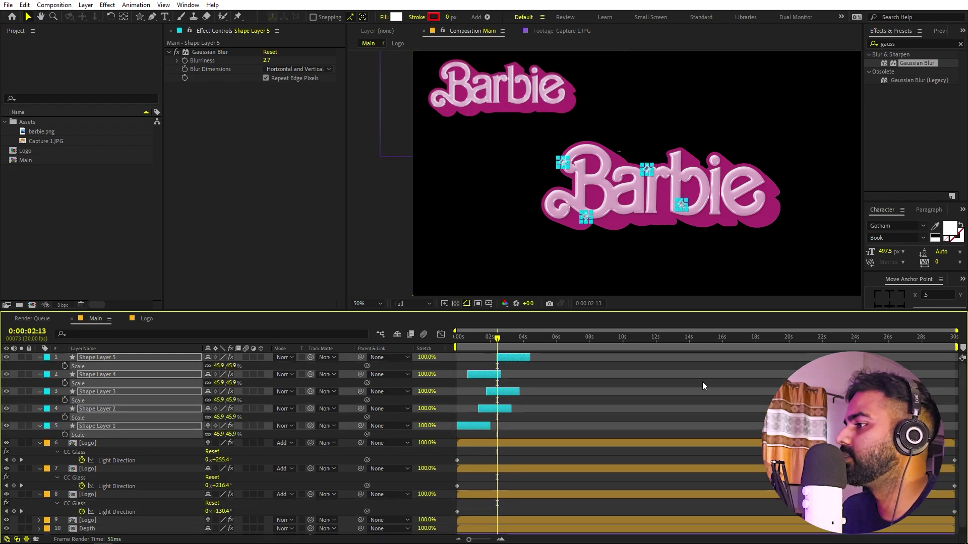
left_click(703, 383)
Scrub through the first two seconds to check the enlarged sparkles on the large logo
key("Home")
scroll(630, 183, "up", 1)
left_click_drag(480, 343, 482, 342)
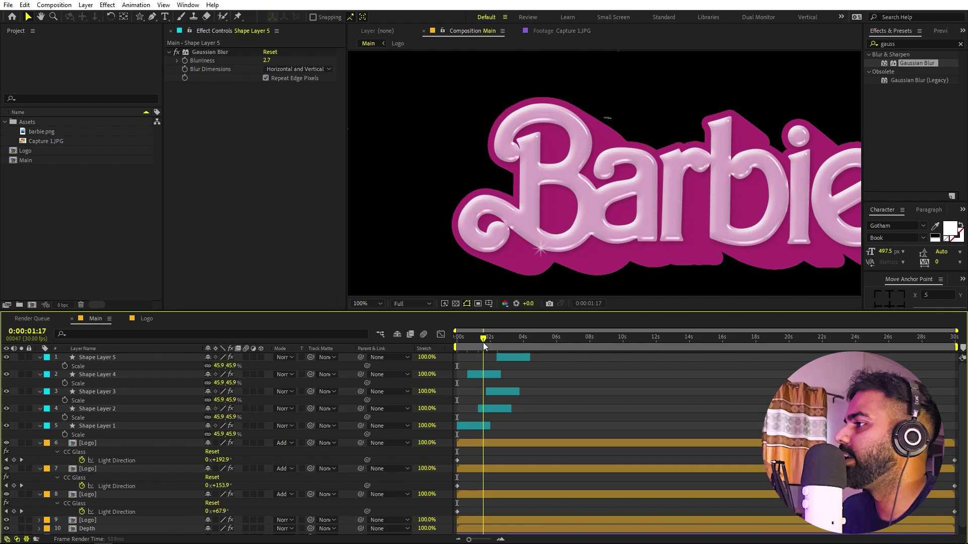
key("Home")
key("comma")
key("comma")
key("comma")
key("comma")
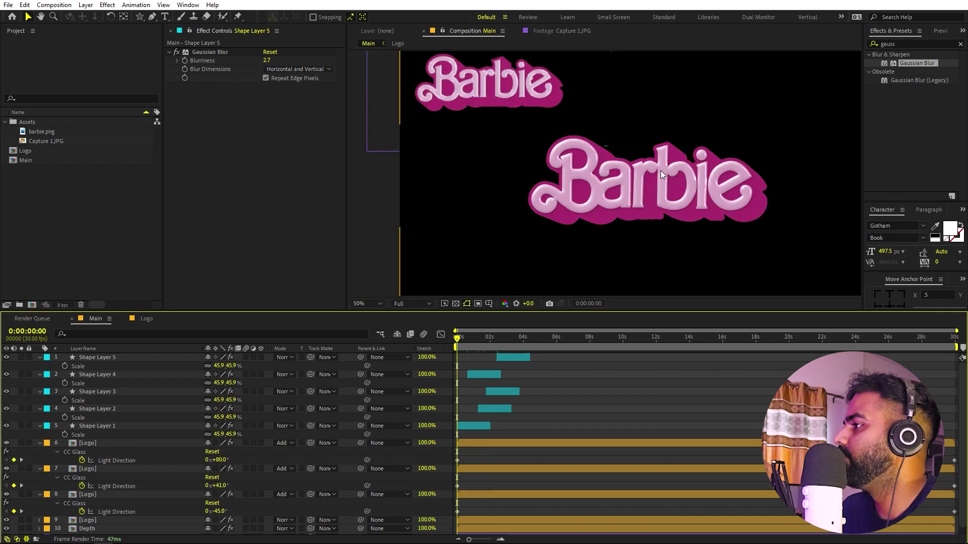
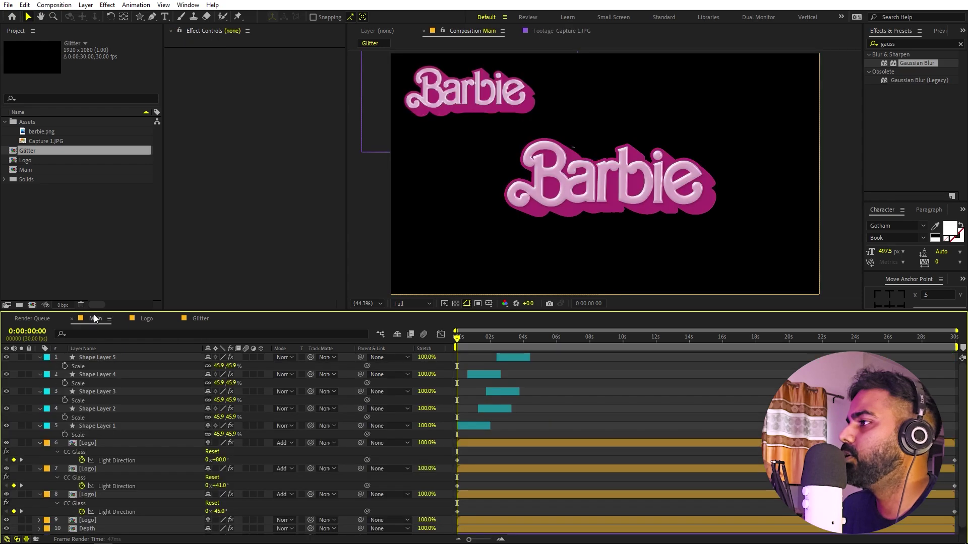
Copy the Fill effect from the Depth layer in Main onto Dark Gray Solid 1 in the Glitter composition
scroll(130, 478, "down", 1)
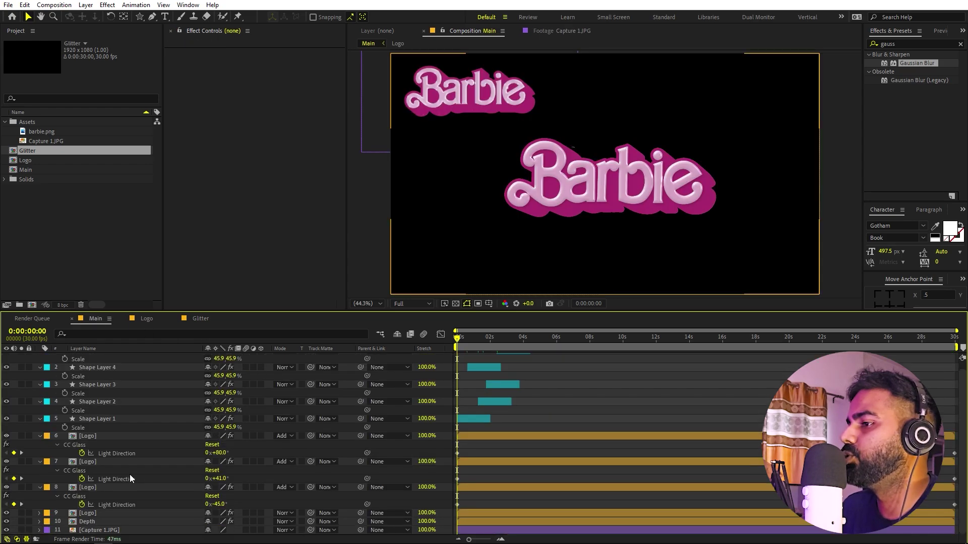
left_click(104, 521)
left_click(200, 53)
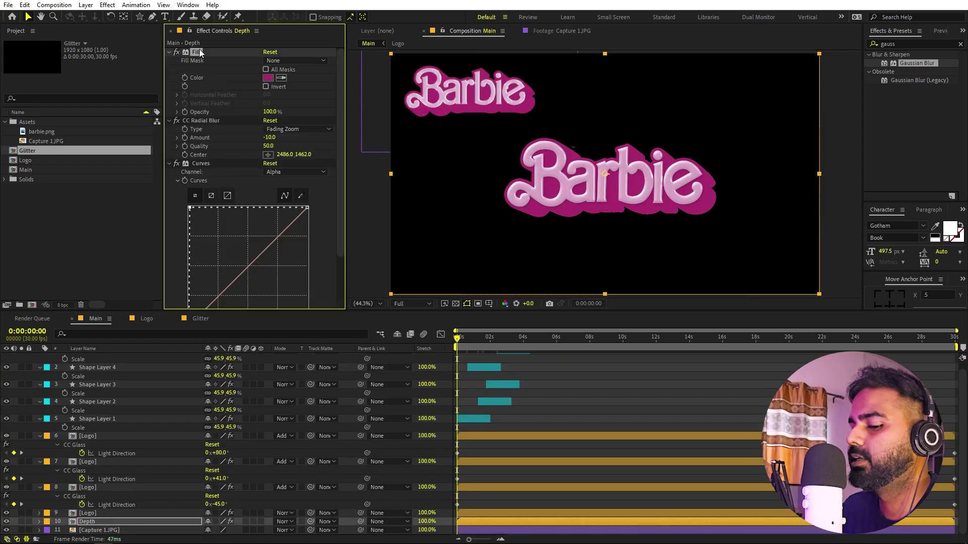
left_click(201, 318)
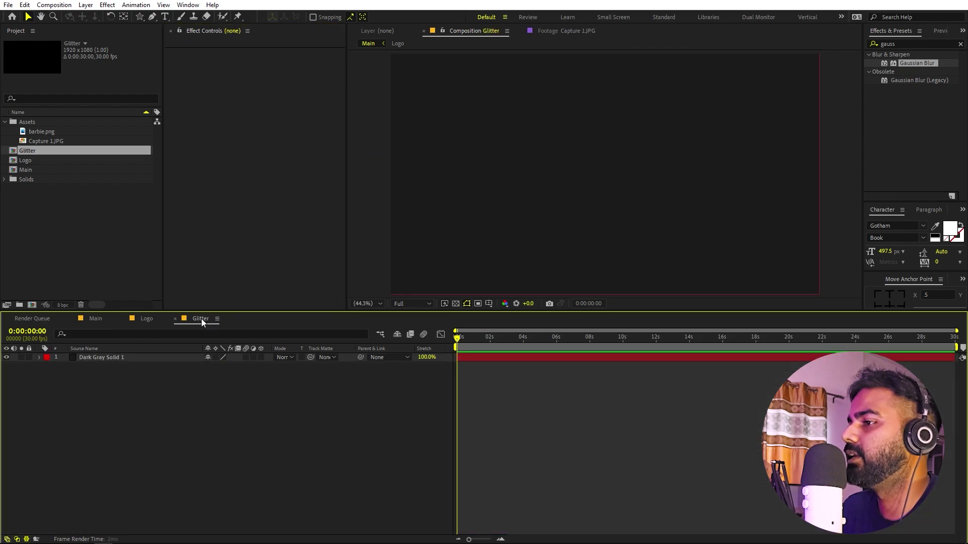
left_click(114, 358)
key("ctrl+v")
Apply the Noise effect to the Glitter solid with the amount at 31% and color noise turned off
left_click(902, 45)
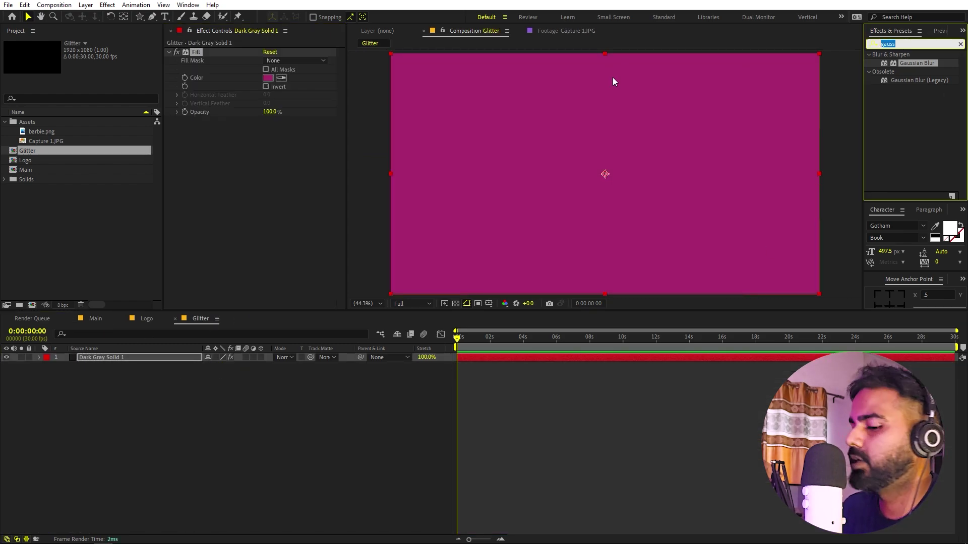
type("noise")
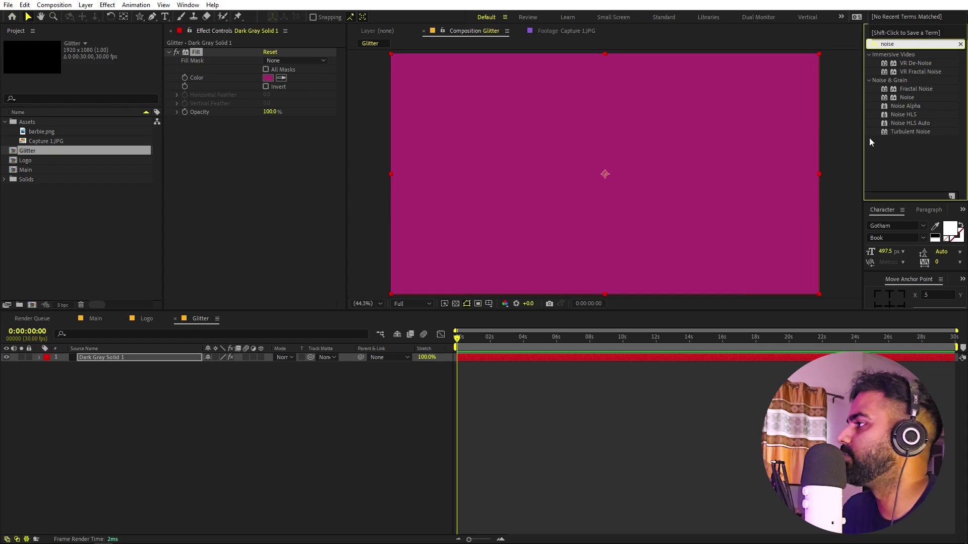
left_click_drag(902, 98, 487, 218)
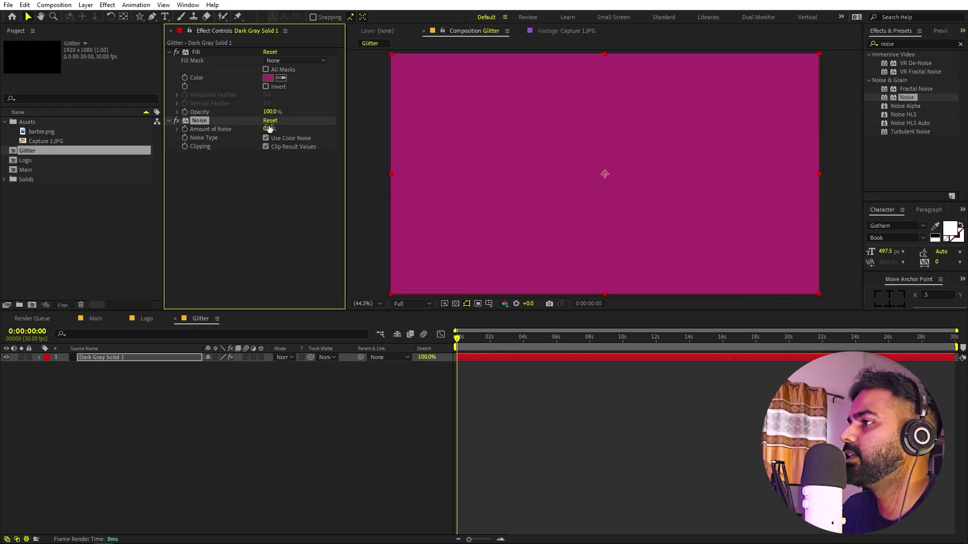
left_click_drag(269, 128, 278, 129)
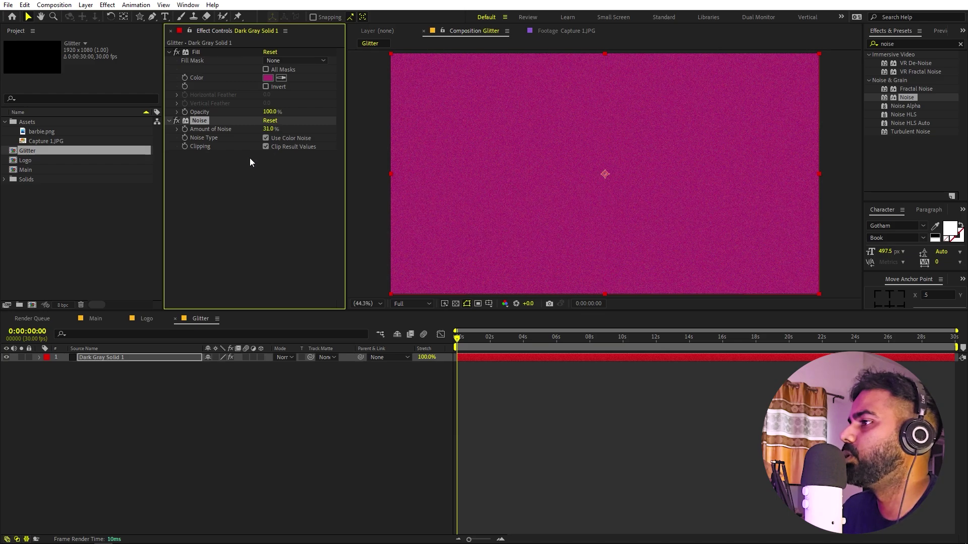
scroll(482, 150, "up", 2)
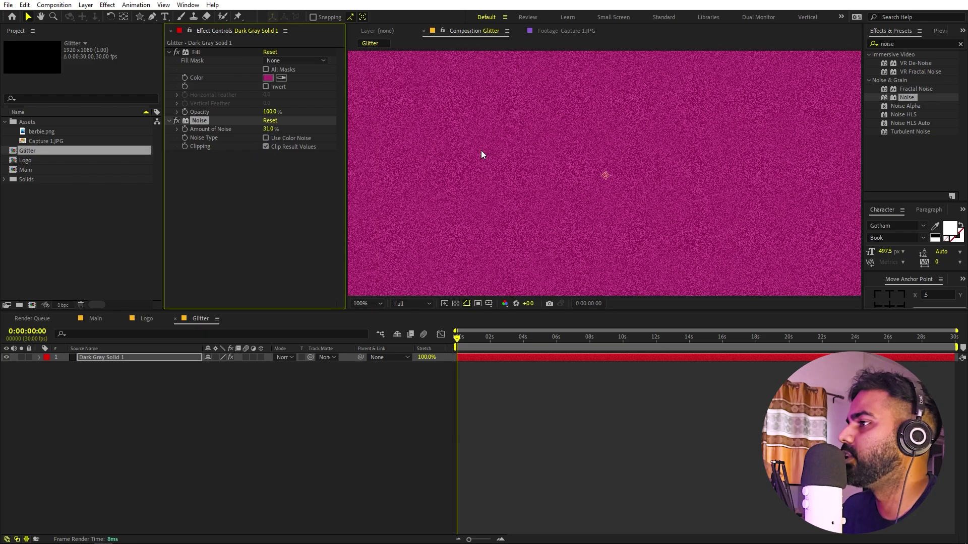
scroll(481, 151, "down", 1)
scroll(481, 150, "up", 1)
key("comma")
key("comma")
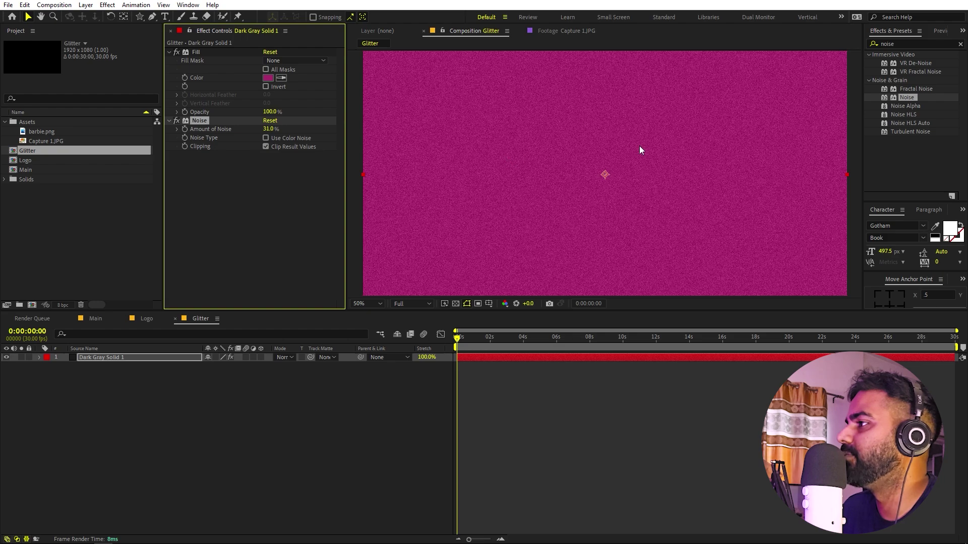
left_click(284, 445)
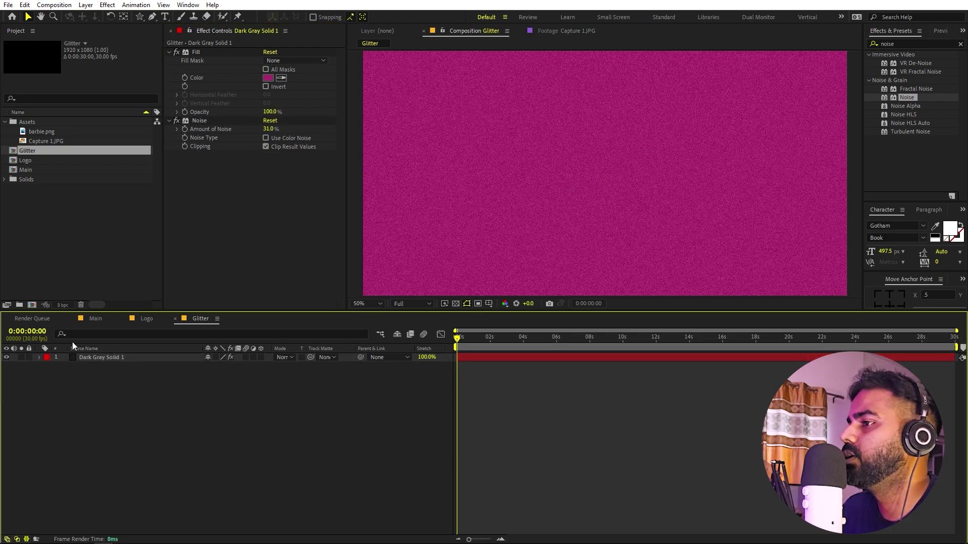
Copy the five sparkle layers from the Main composition into the Glitter composition
left_click(93, 318)
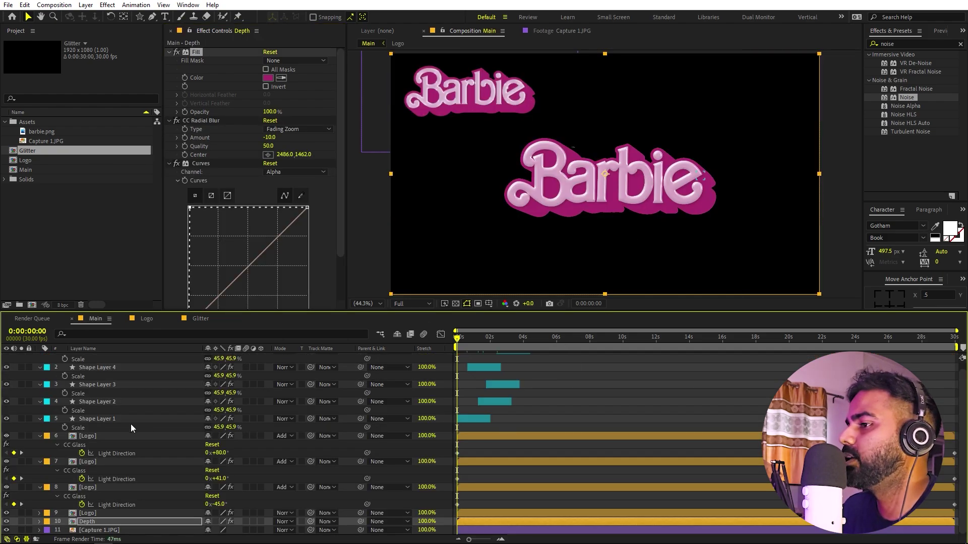
left_click(115, 413)
scroll(116, 417, "up", 1)
left_click(114, 427)
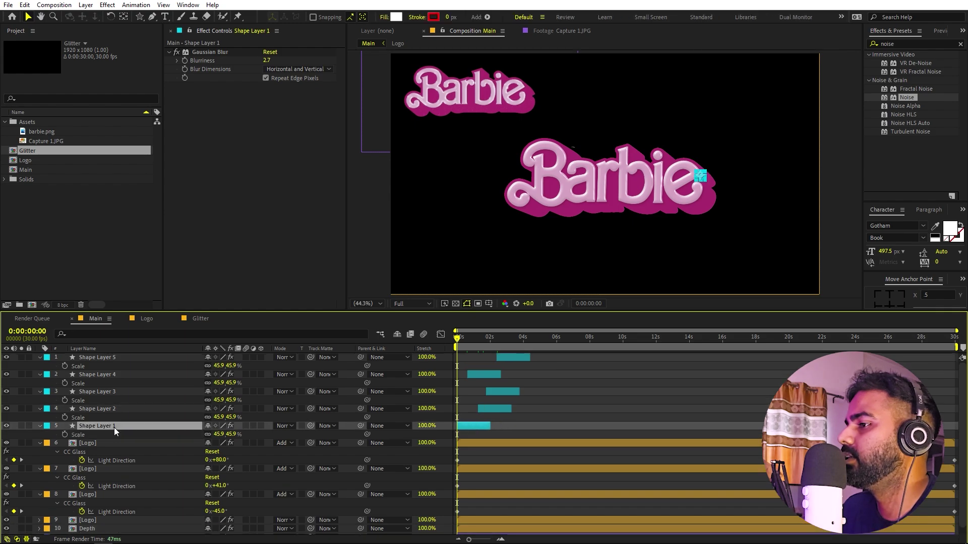
left_click(134, 357, "shift")
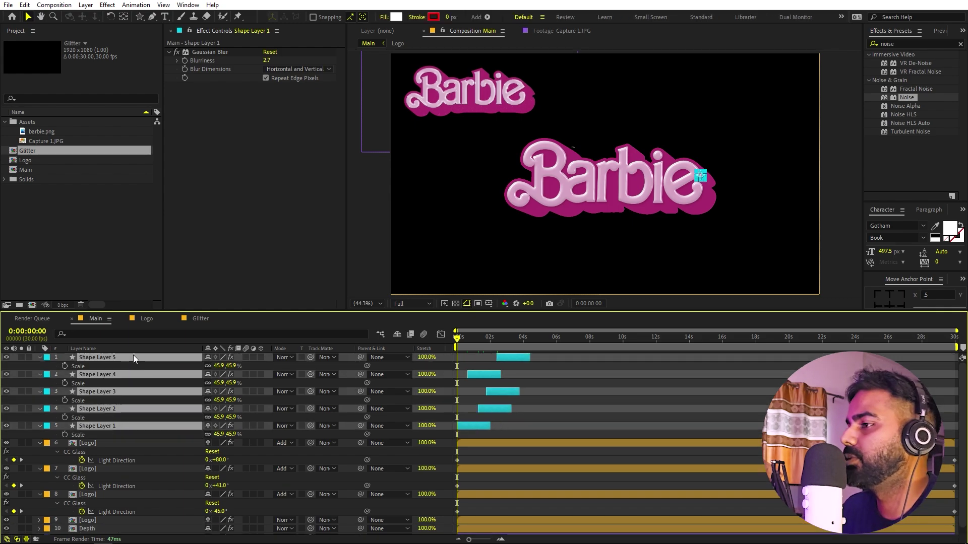
left_click(197, 318)
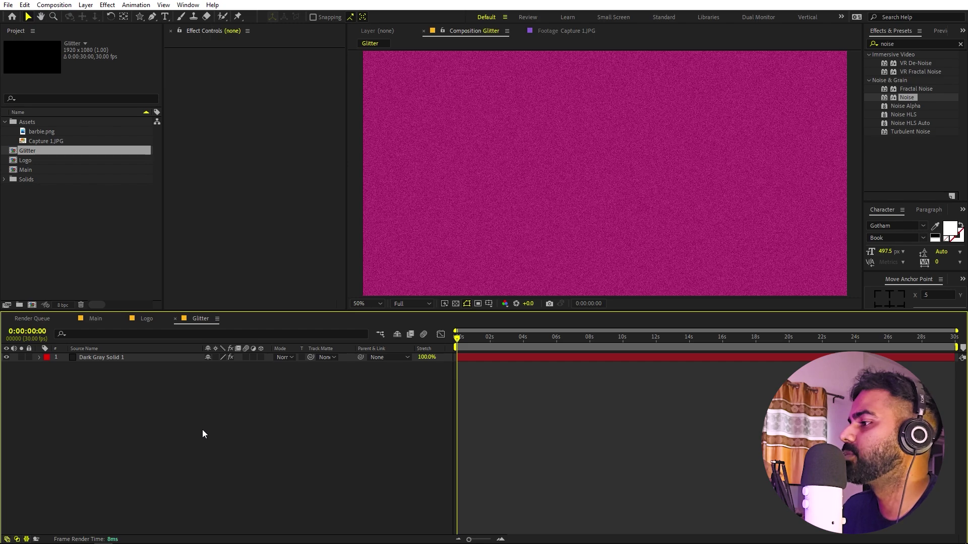
key("ctrl+v")
Move the playhead to 0:00:01:12 and shift all pasted sparkle layers to start at the first frame
left_click_drag(462, 340, 481, 338)
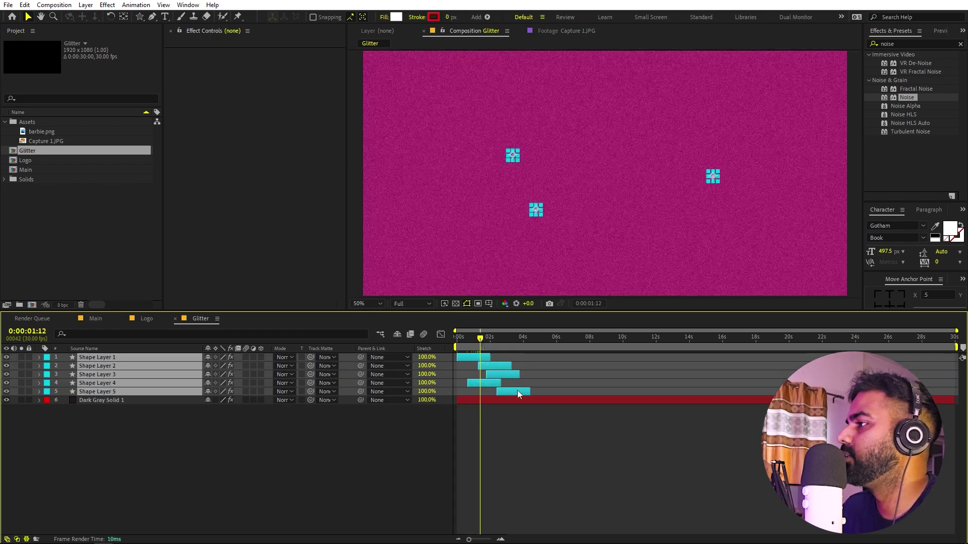
left_click(574, 455)
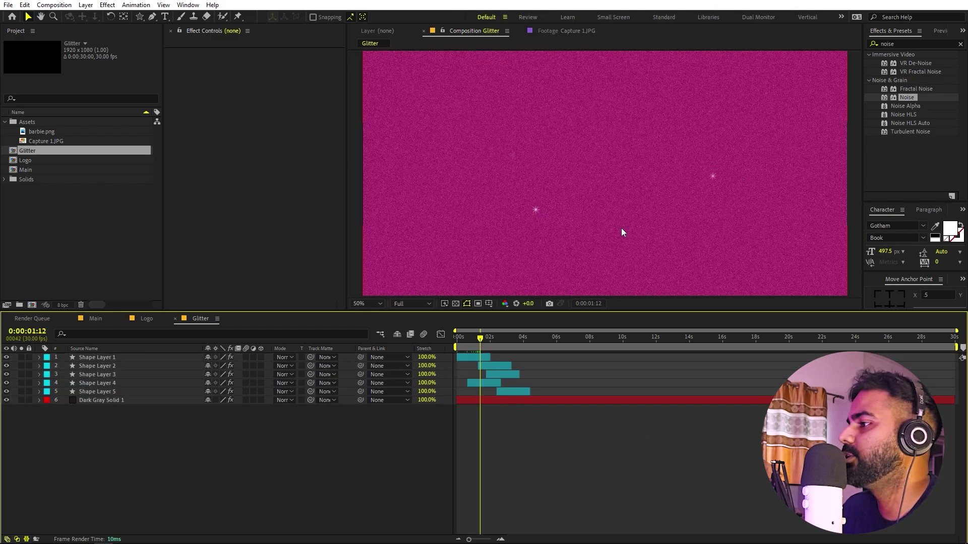
left_click_drag(497, 368, 482, 392)
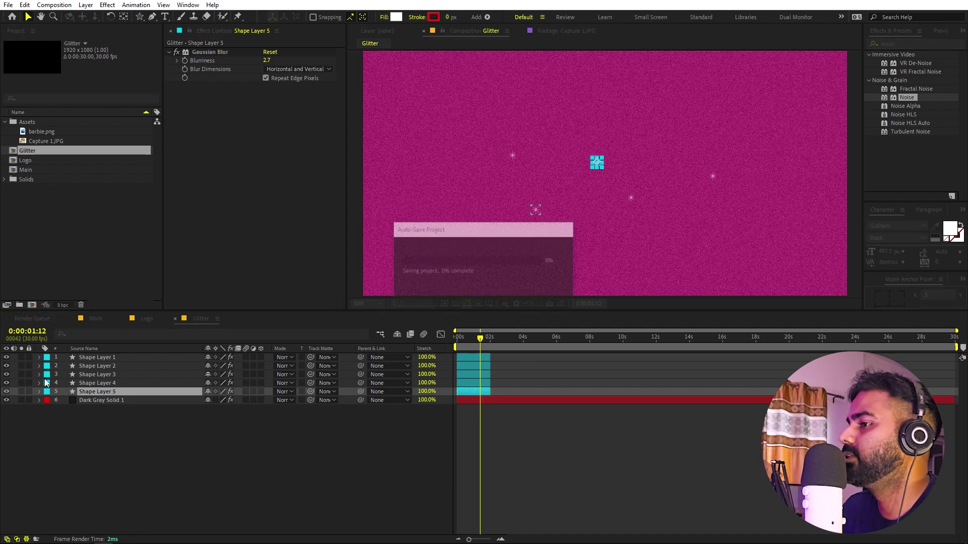
Scale the five sparkle layers in Glitter down to 30.1%
left_click(122, 358, "shift")
key("s")
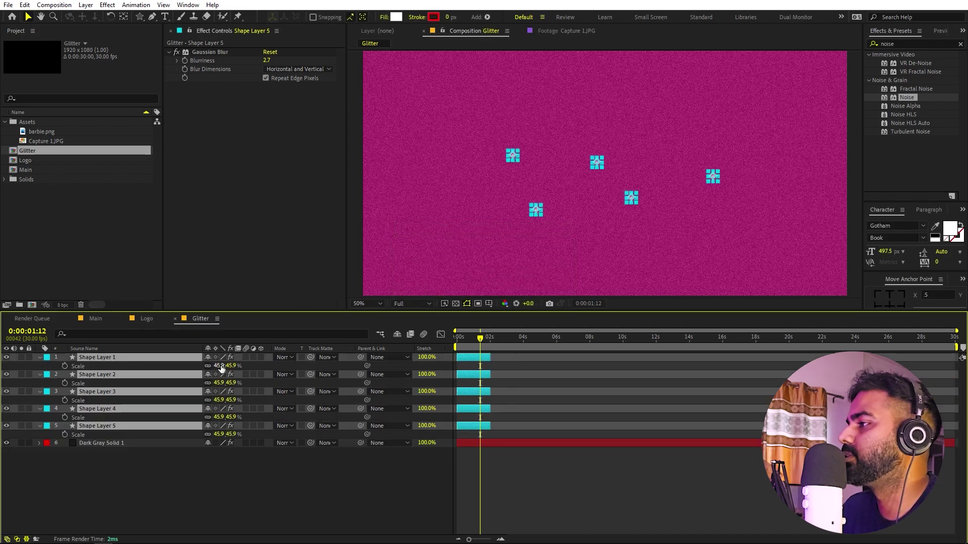
left_click_drag(220, 366, 158, 386)
left_click(663, 493)
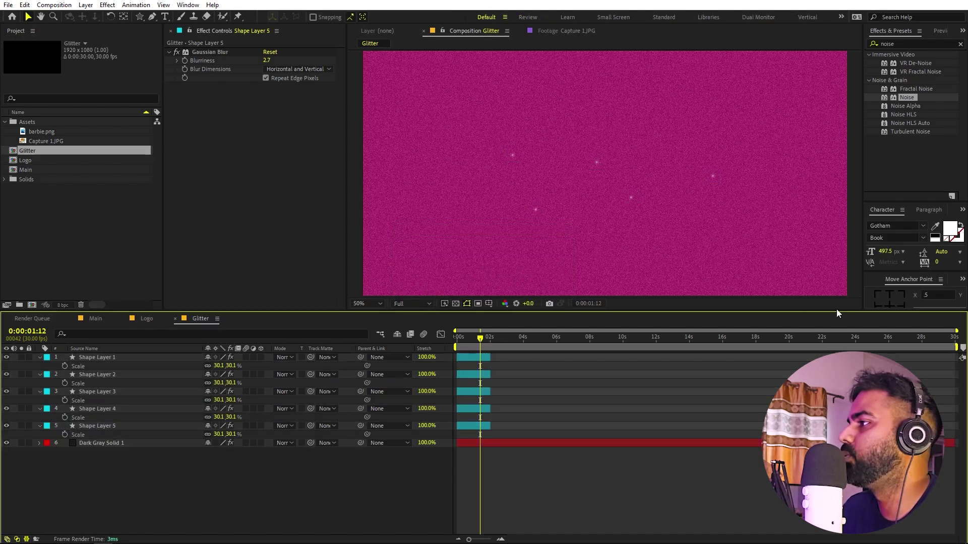
Duplicate the five sparkle layers and spread the copies between and above the originals
left_click(122, 375)
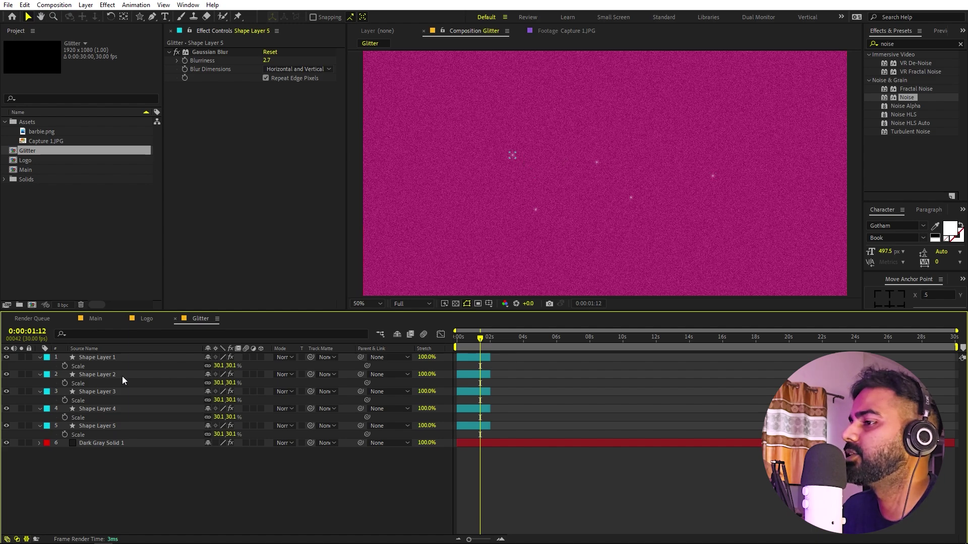
left_click(101, 425)
left_click(105, 357, "shift")
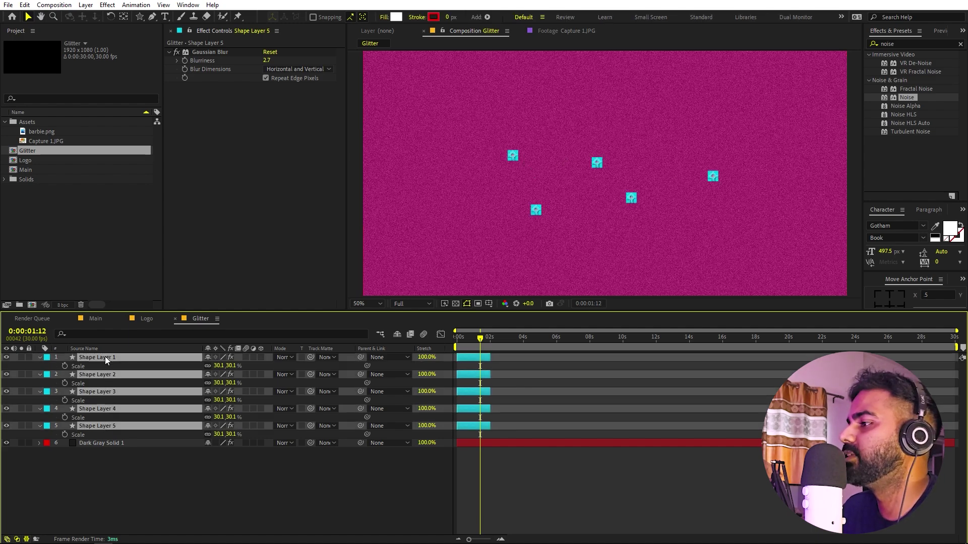
key("ctrl+d")
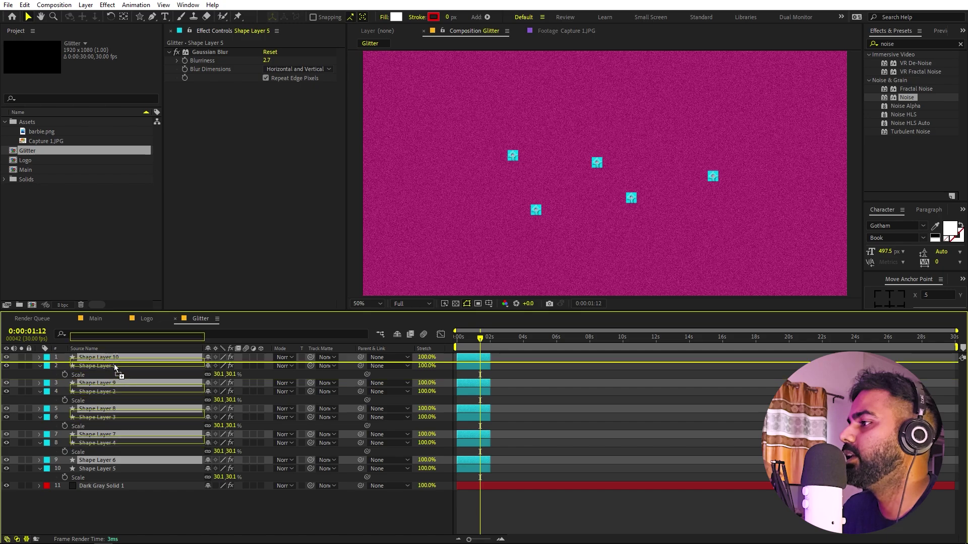
left_click_drag(536, 213, 577, 196)
Duplicate the group of ten sparkles repeatedly, up to Shape Layer 70, scattering the copies across the Glitter composition
left_click(583, 411)
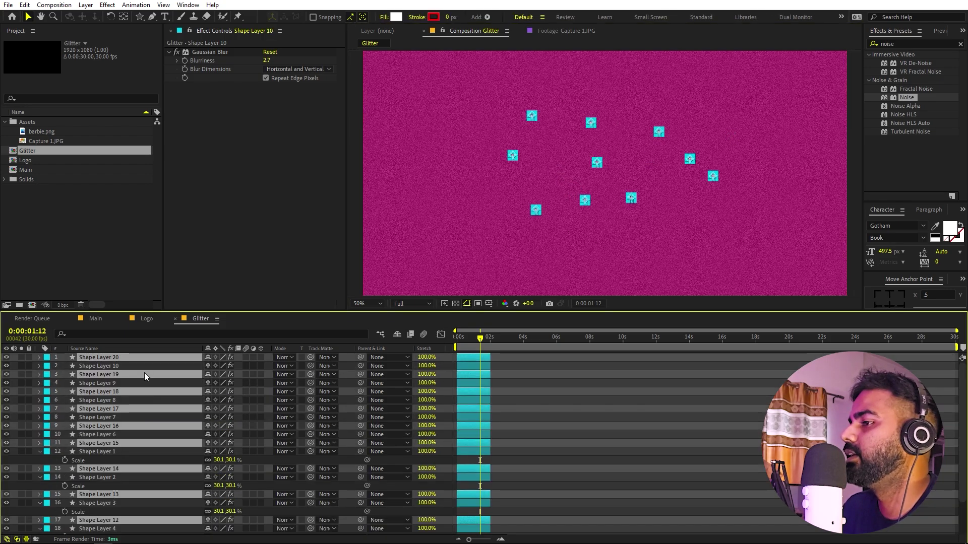
left_click_drag(528, 116, 651, 175)
key("ctrl+d")
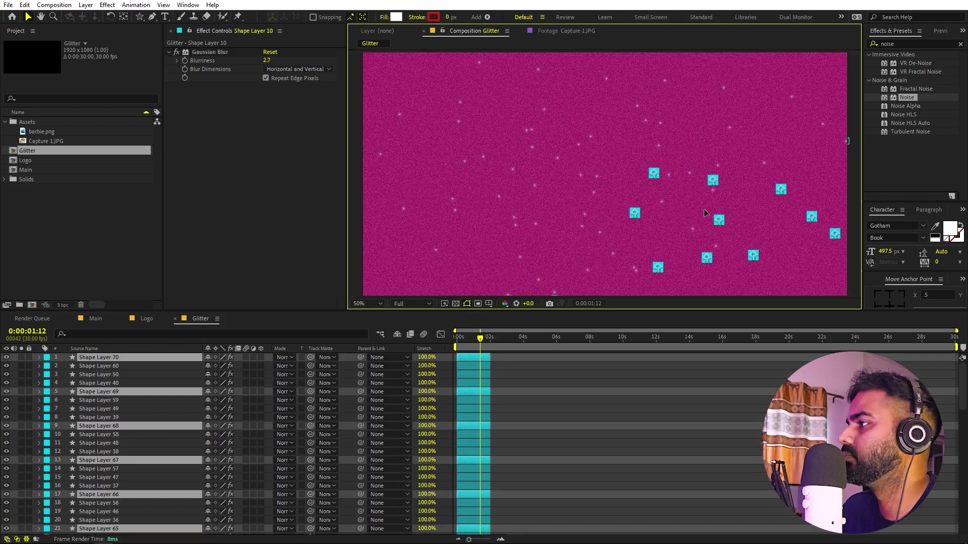
Preview the sparkle animation in the Glitter composition from the first frame
left_click(591, 423)
left_click_drag(483, 344, 456, 344)
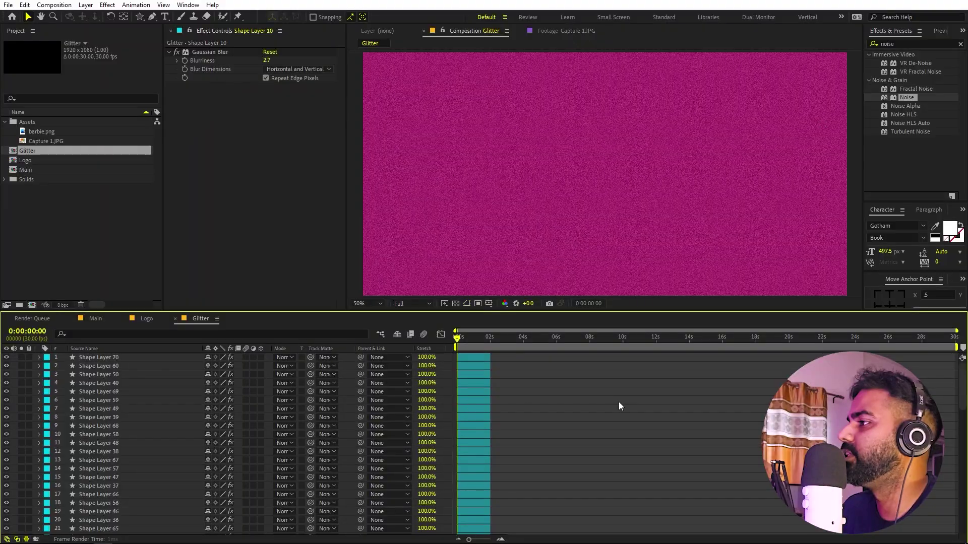
key("space")
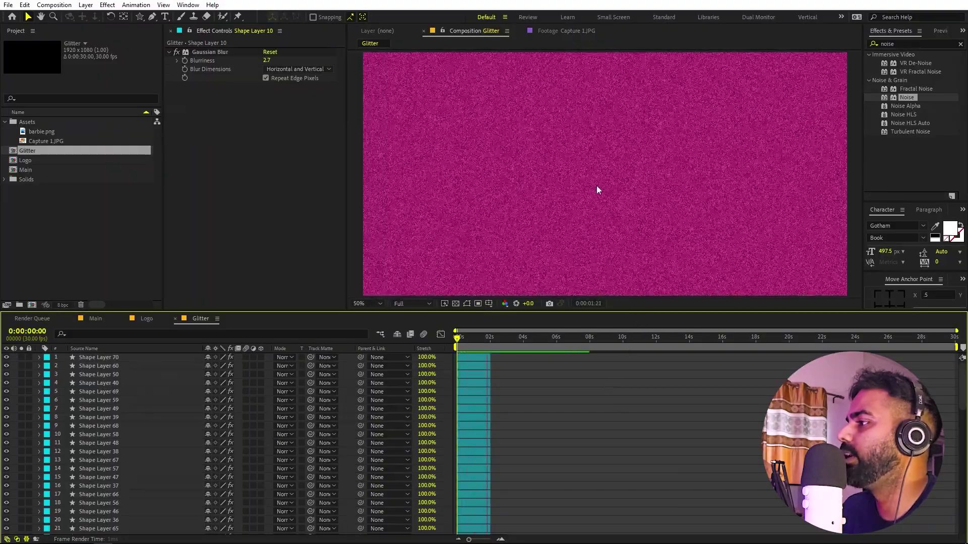
key("space")
Collapse the expanded Scale properties of all layers in the Glitter composition
key("ctrl+a")
left_click(527, 405)
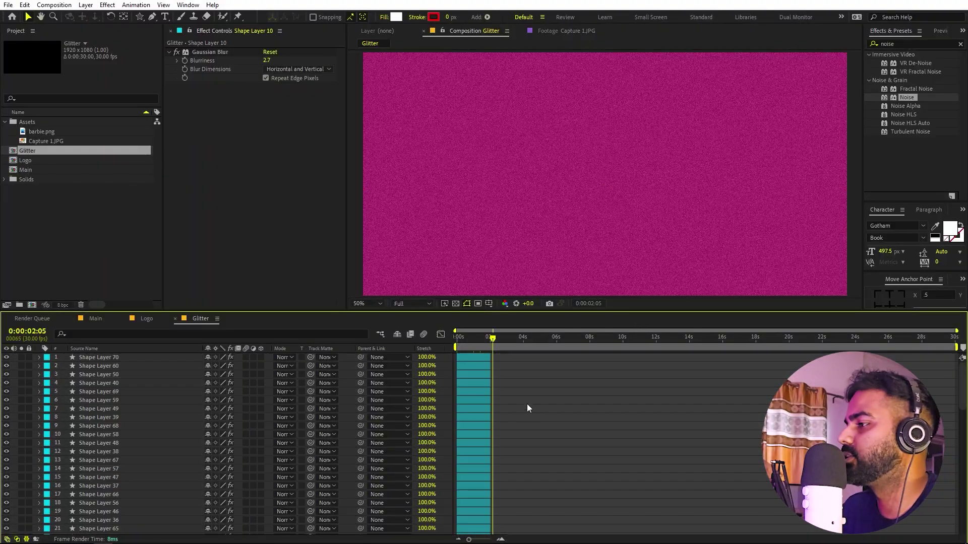
scroll(536, 427, "down", 15)
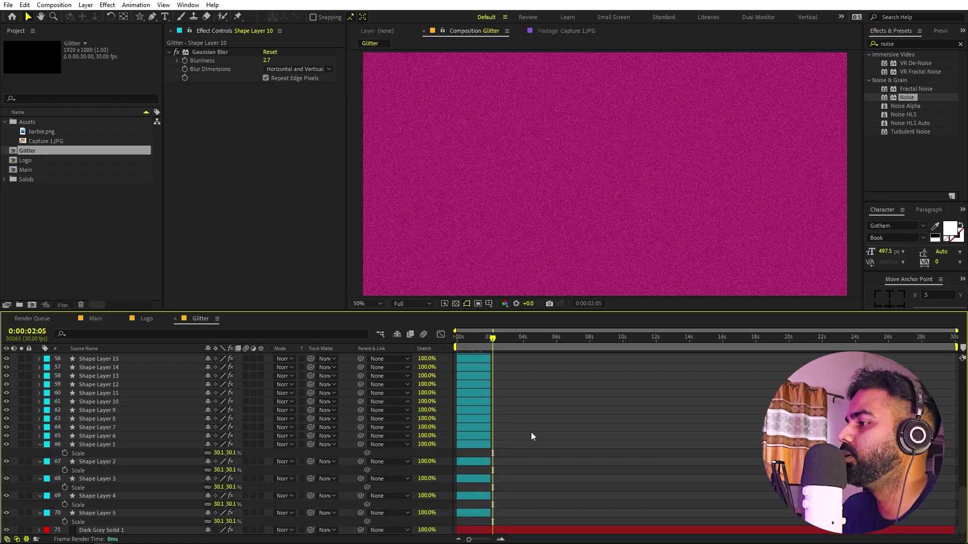
key("ctrl+a")
key("t")
key("u")
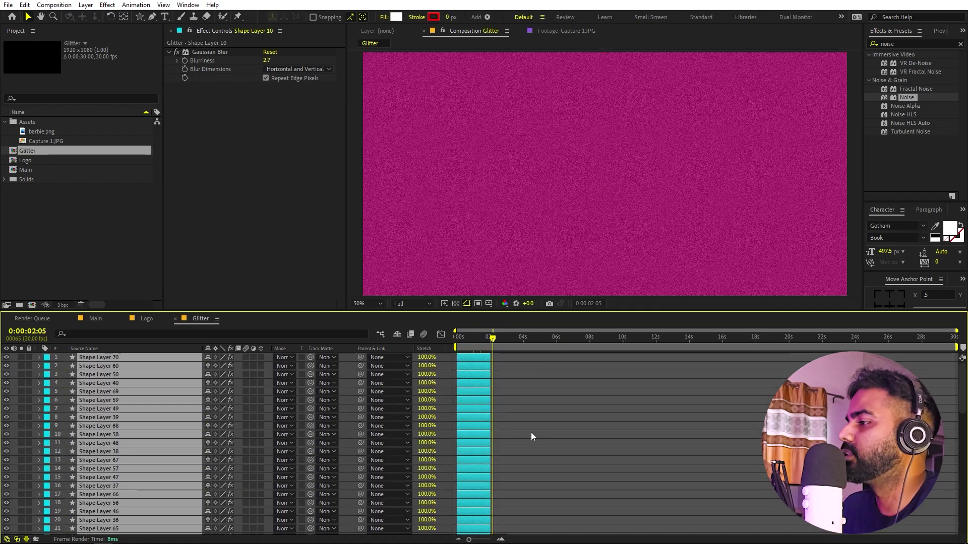
left_click(531, 433)
Stagger the 70 sparkle layers in the Glitter timeline, offsetting their start times randomly across about the first three seconds
left_click_drag(492, 339, 422, 428)
scroll(528, 452, "down", 3)
scroll(528, 455, "down", 10)
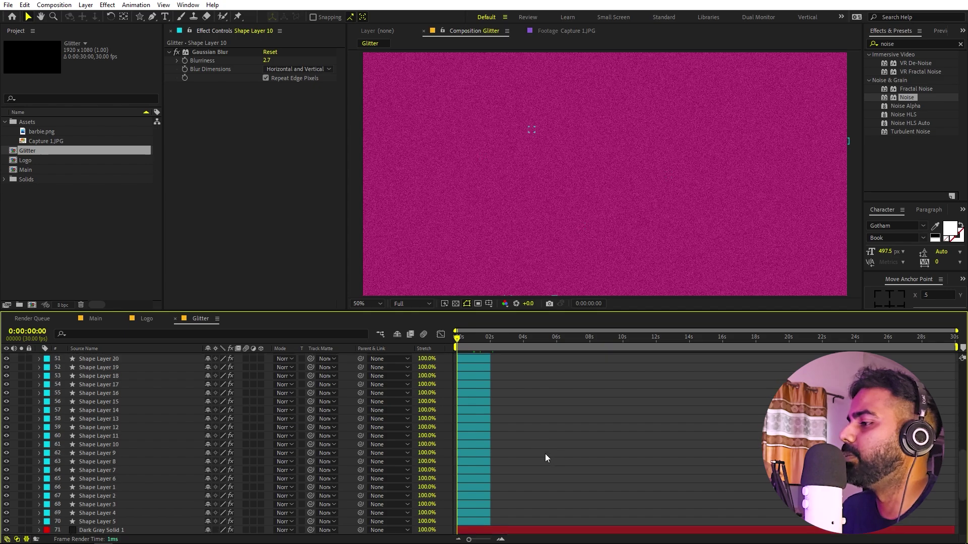
left_click_drag(468, 515, 537, 498)
left_click_drag(463, 496, 528, 459)
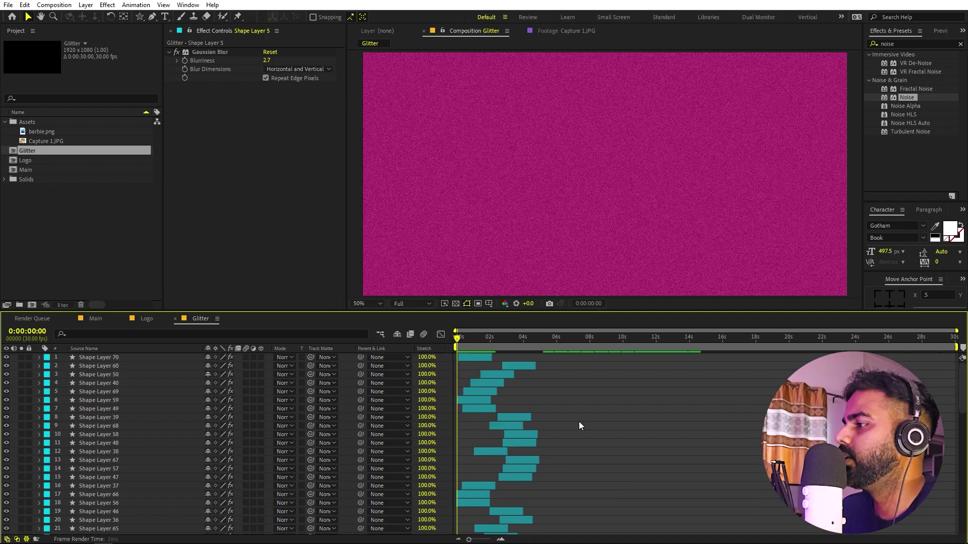
scroll(579, 421, "down", 7)
scroll(579, 421, "down", 6)
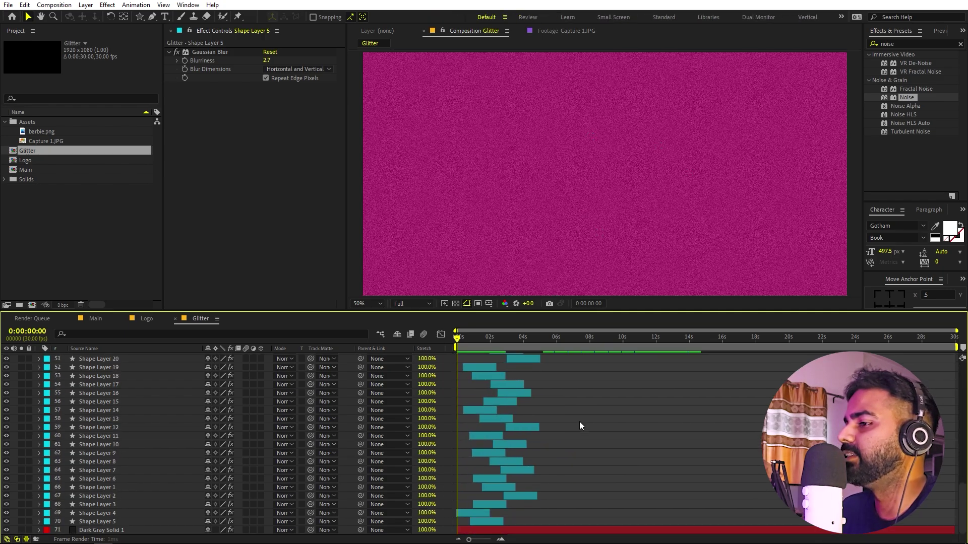
Duplicate all 70 sparkle layers, without the solid, and shift the copies about three seconds along the timeline
left_click(93, 522)
scroll(146, 424, "up", 13)
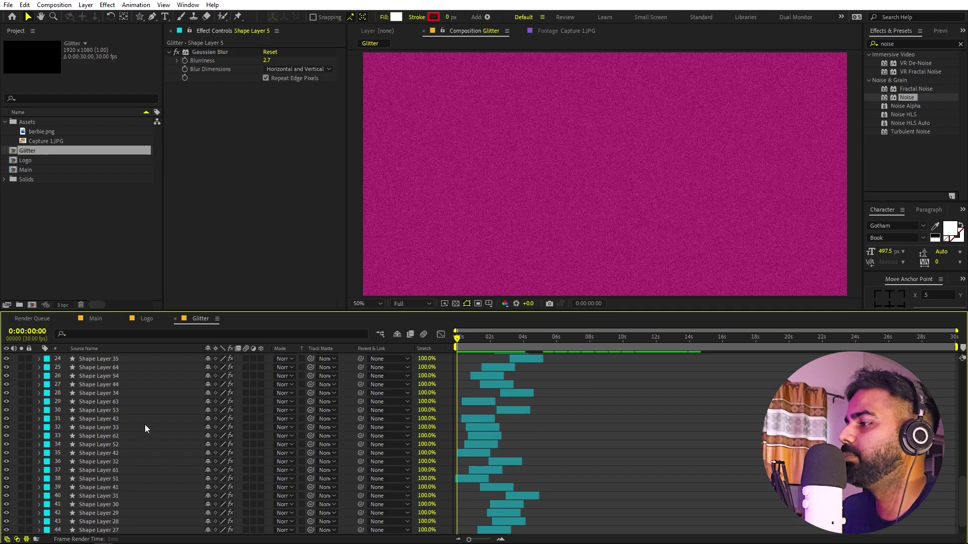
key("ctrl+a")
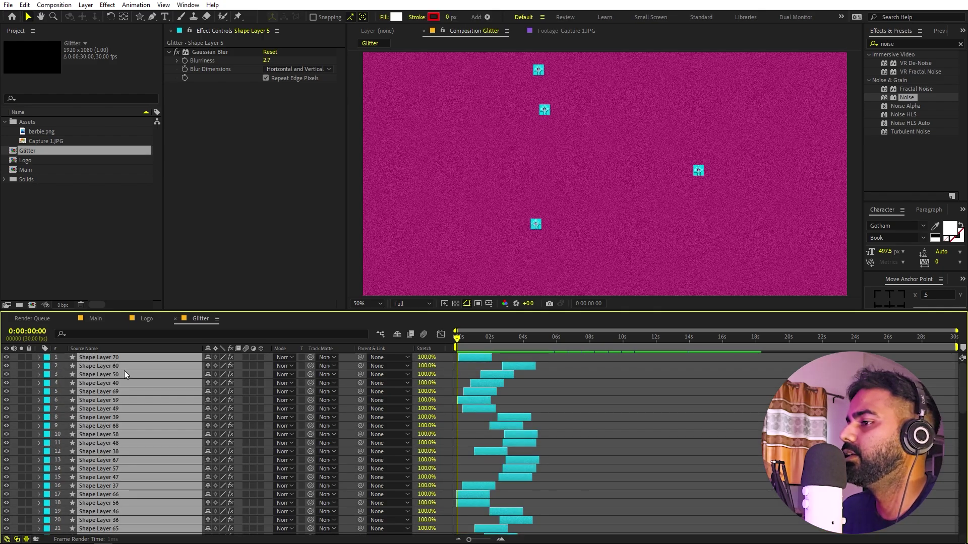
key("ctrl+d")
left_click_drag(124, 370, 131, 362)
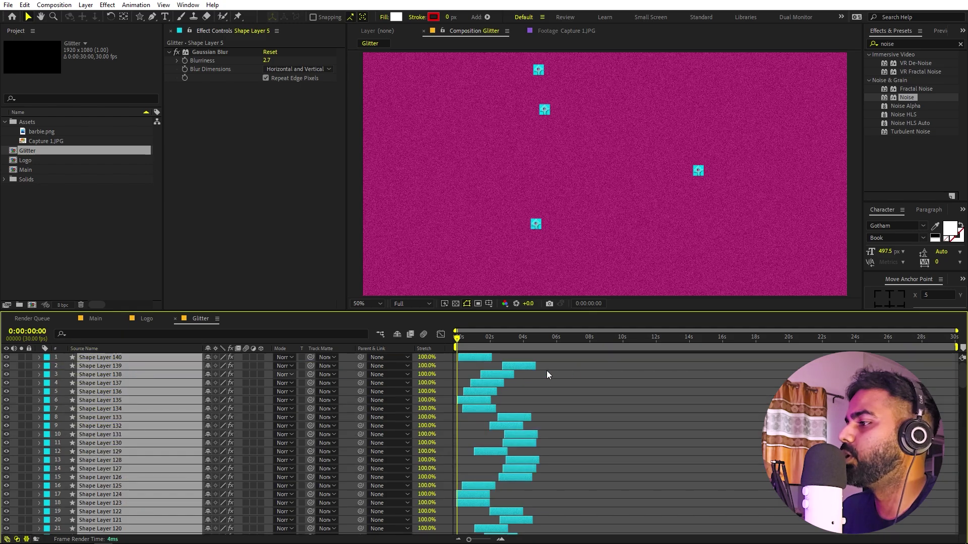
left_click_drag(472, 398, 523, 401)
scroll(528, 398, "down", 15)
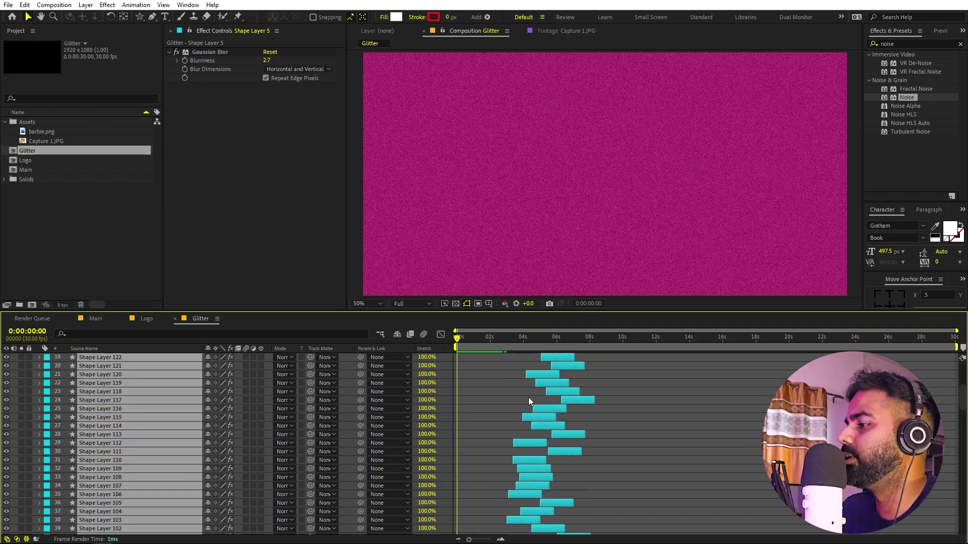
scroll(540, 422, "down", 7)
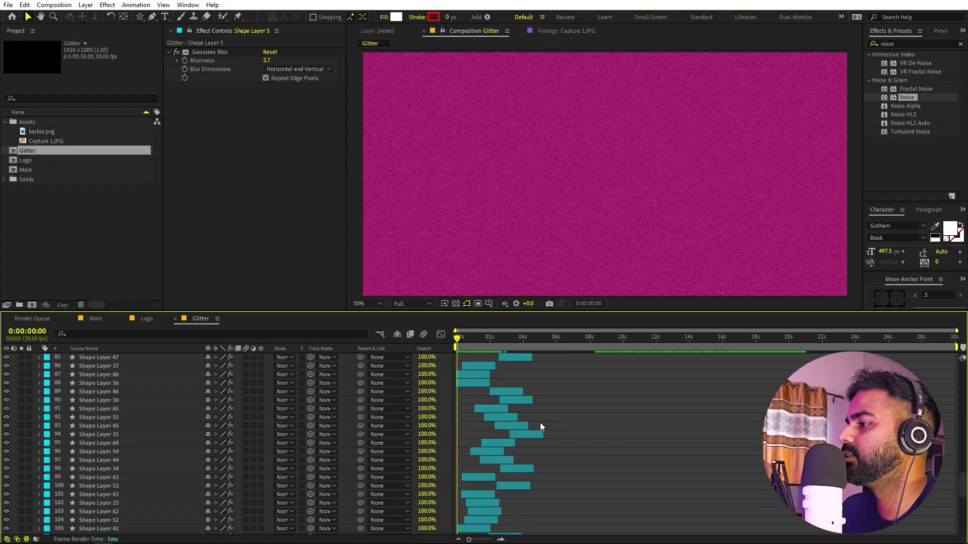
scroll(540, 422, "up", 7)
Play back the Glitter composition to check the staggered sparkles
left_click(746, 398)
key("space")
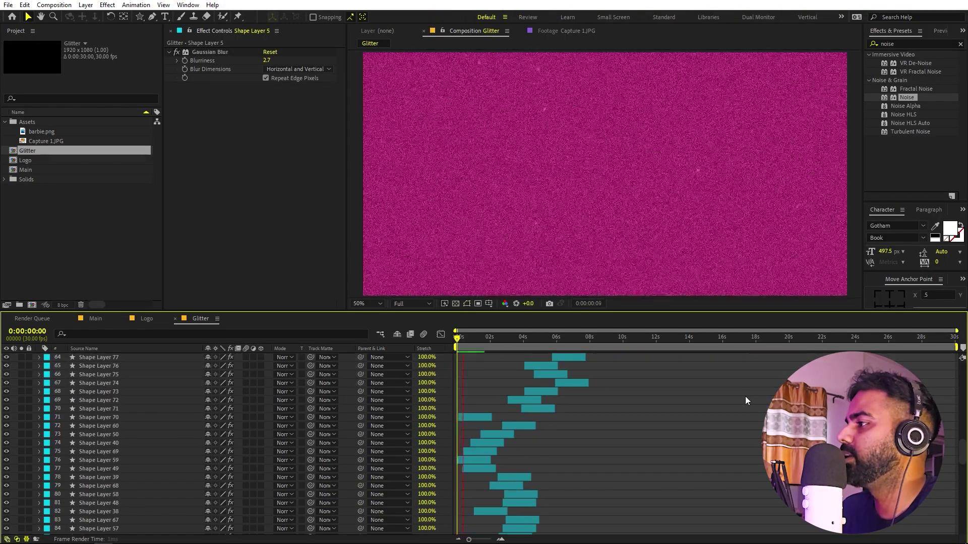
scroll(601, 182, "down", 2)
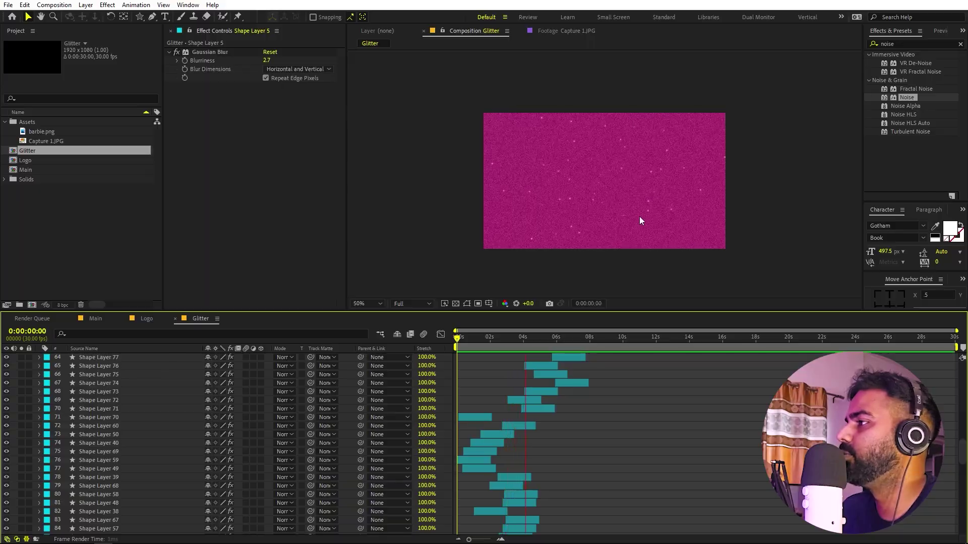
scroll(640, 216, "up", 2)
key("space")
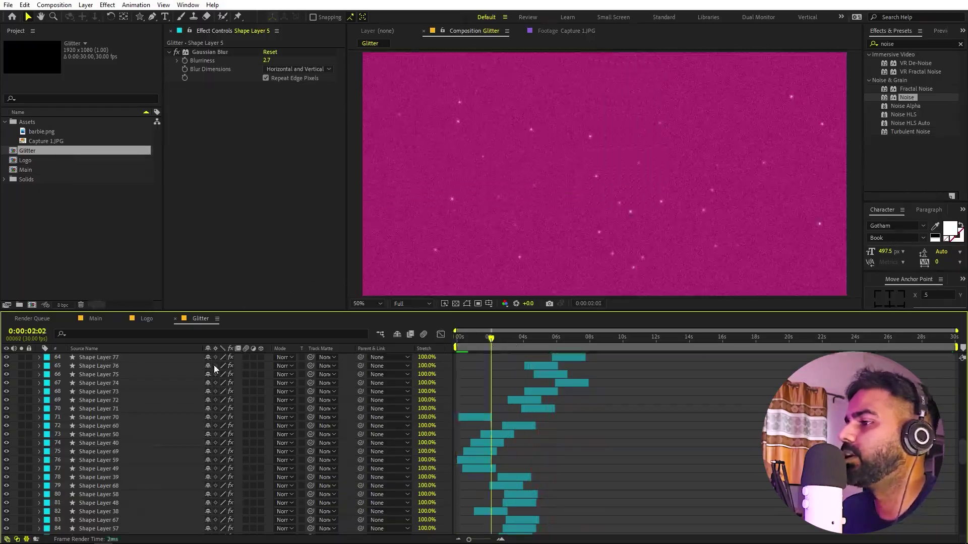
Add the Glitter composition to Main directly beneath the Depth layer and set Depth as its track matte
left_click(95, 318)
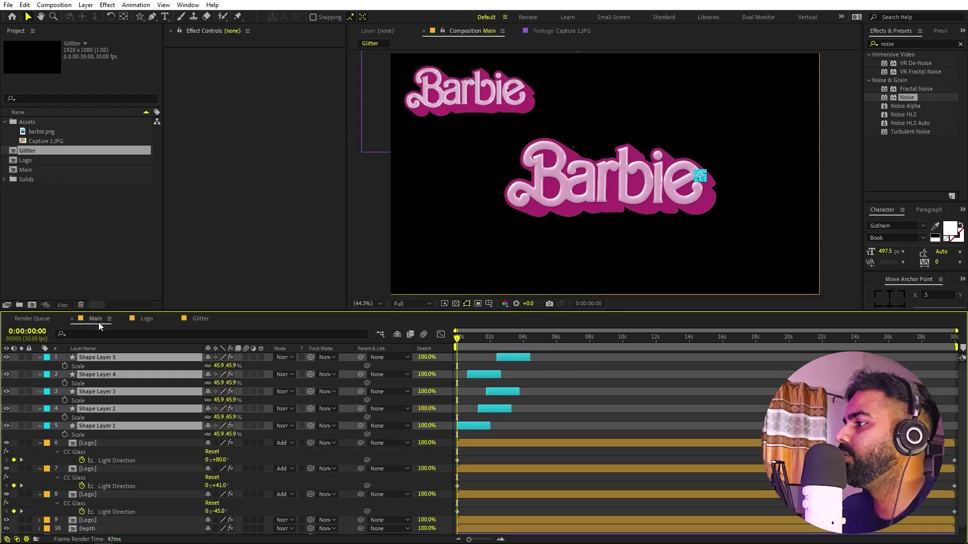
left_click(59, 215)
left_click(47, 150)
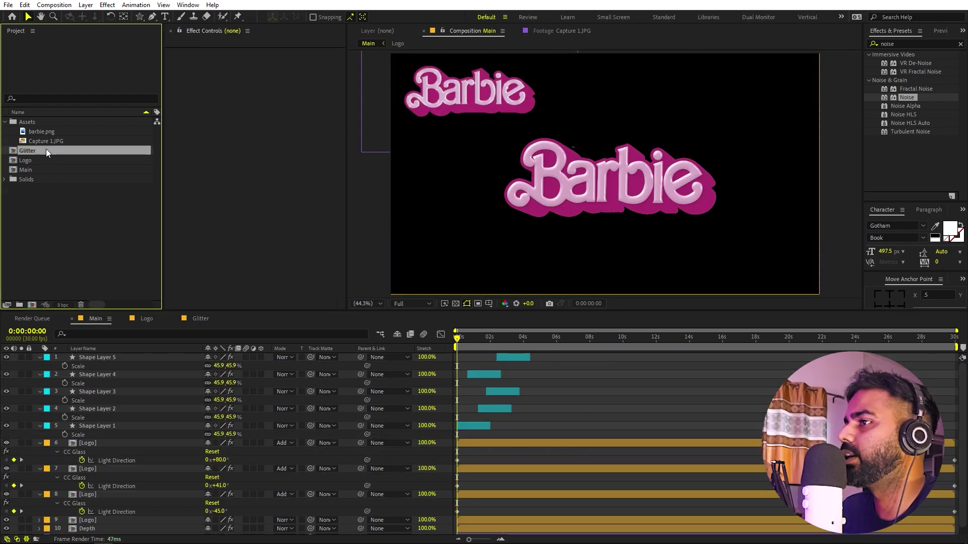
left_click_drag(21, 148, 132, 529)
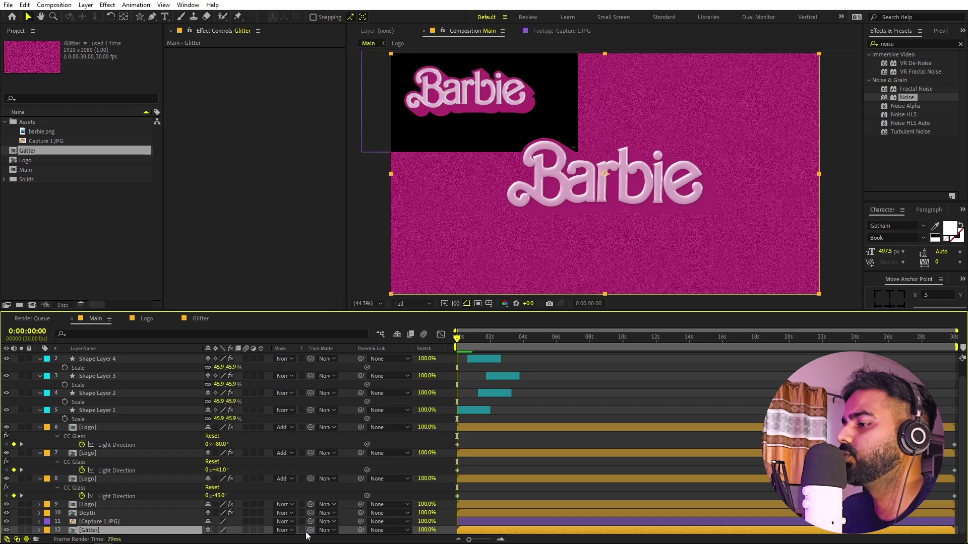
left_click_drag(311, 530, 106, 521)
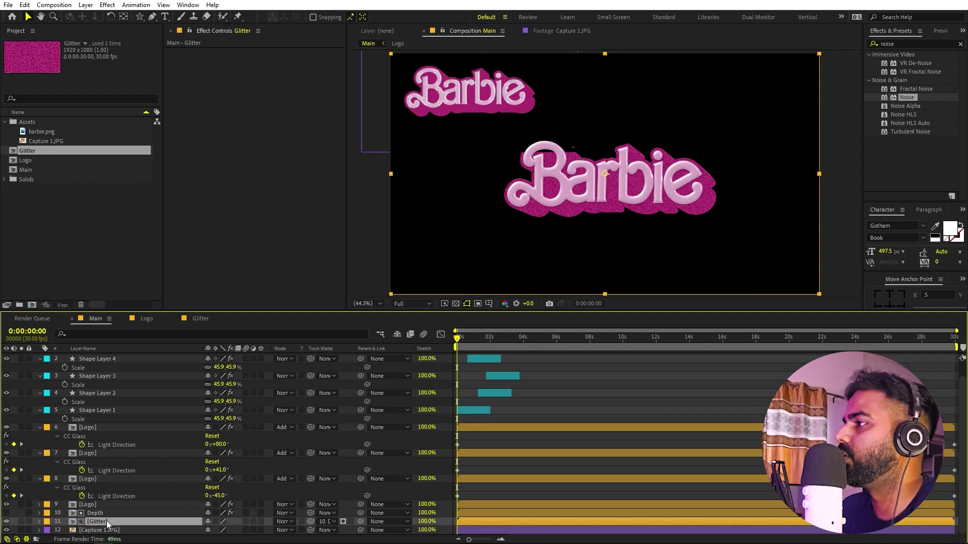
Preview Main and examine the glitter texture on the logo's extruded depth up close
scroll(696, 359, "up", 1)
scroll(615, 232, "up", 1)
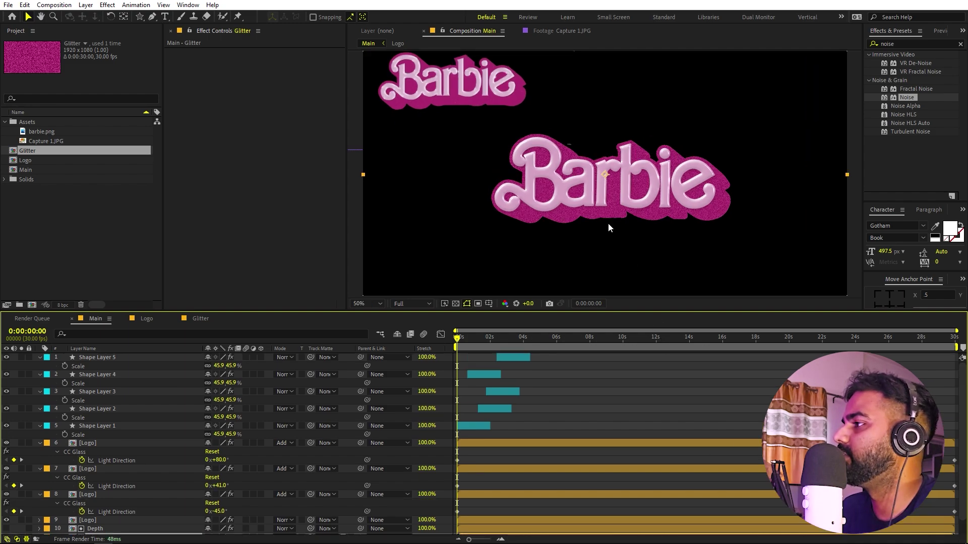
scroll(608, 223, "up", 2)
scroll(608, 223, "down", 2)
key("space")
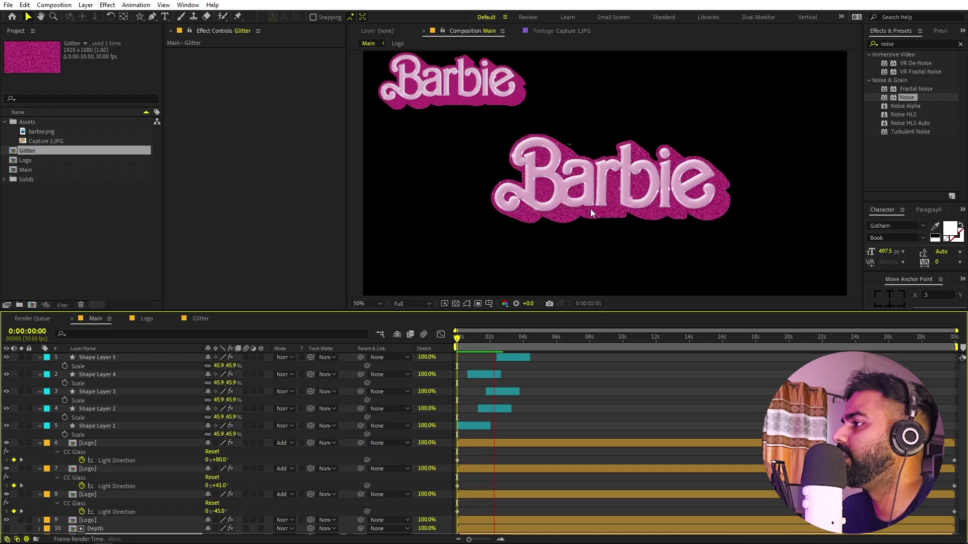
key("space")
scroll(567, 202, "up", 2)
scroll(567, 202, "down", 3)
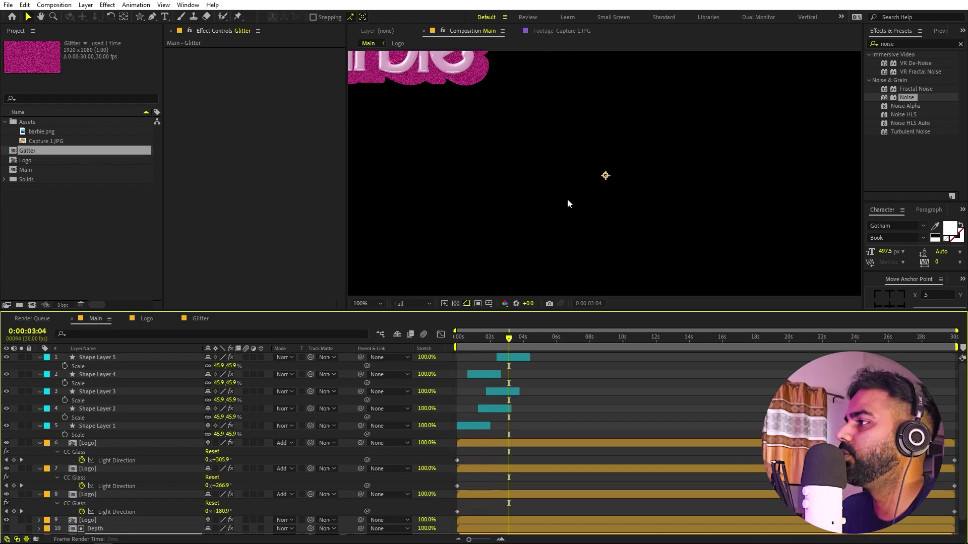
scroll(567, 201, "up", 1)
left_click_drag(490, 82, 604, 112)
scroll(603, 112, "up", 2)
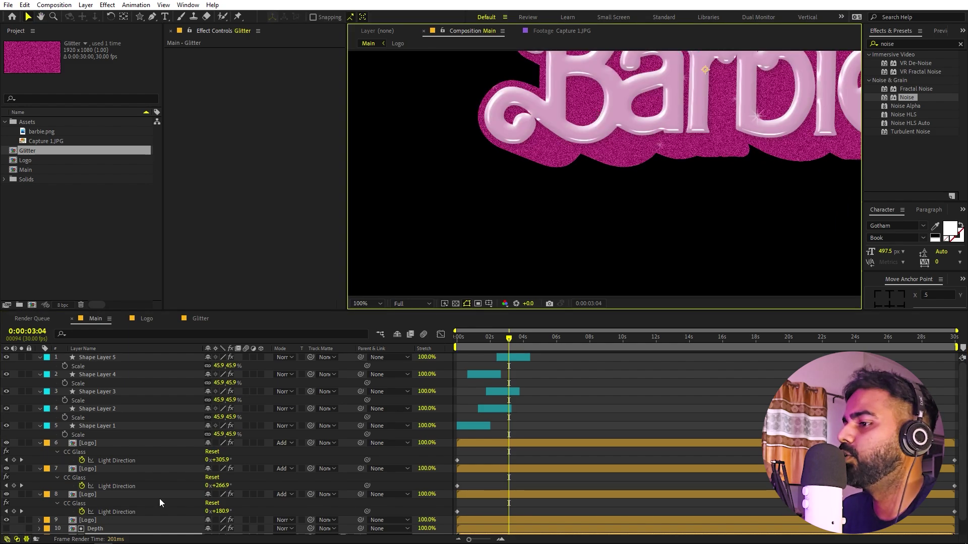
Reduce the Noise effect on the pink solid in the Glitter composition to 4%
scroll(107, 518, "down", 1)
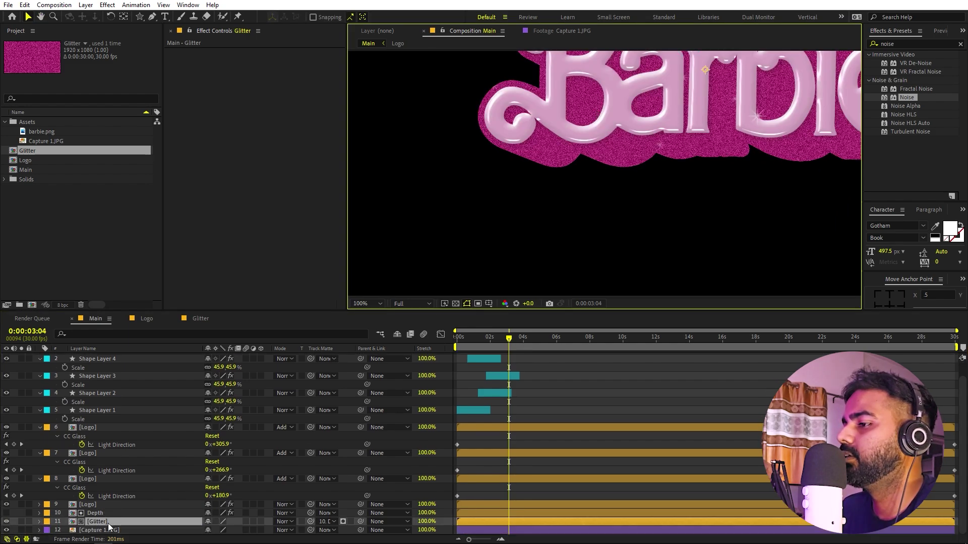
double_click(118, 512)
scroll(158, 510, "down", 10)
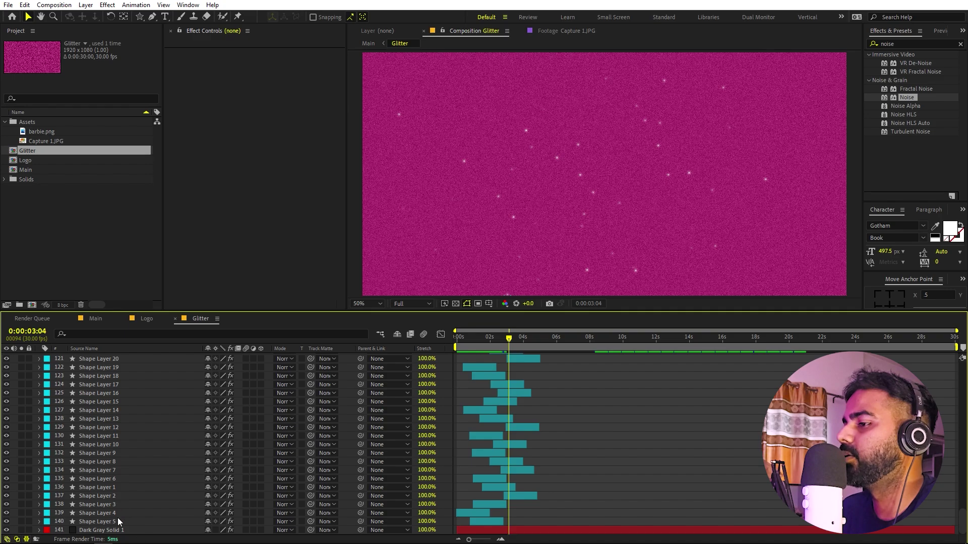
left_click(116, 530)
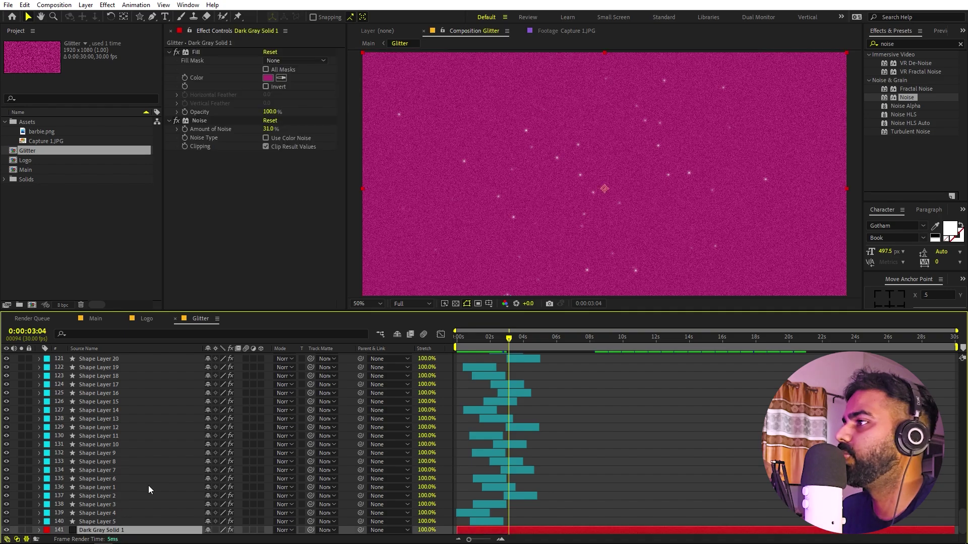
left_click(268, 130)
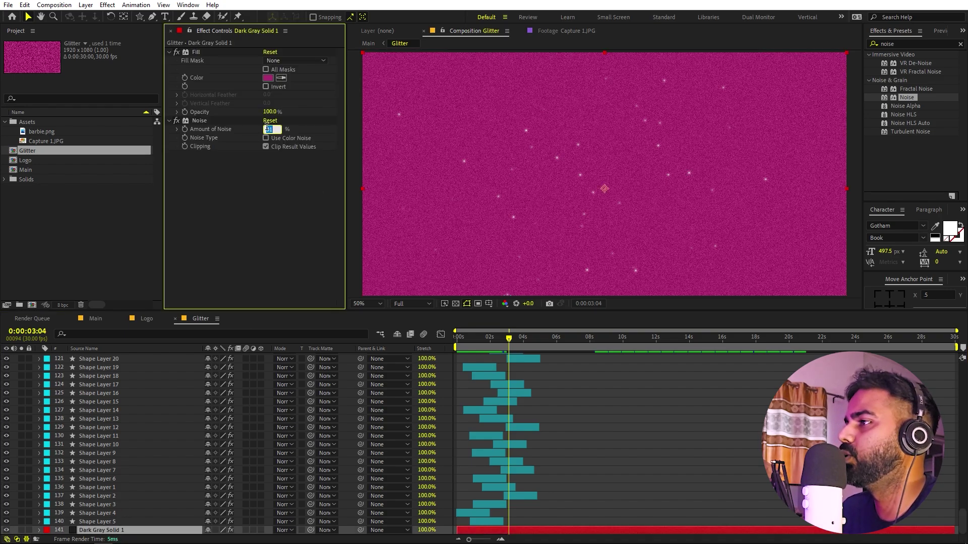
type("4")
left_click(595, 454)
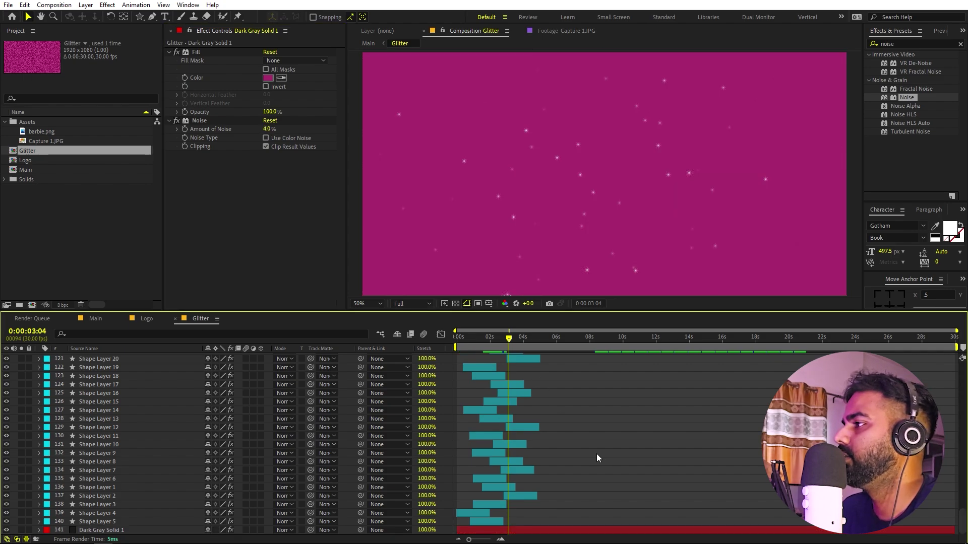
Scale the Glitter layer in Main down to 60.4% and preview the logo
left_click(96, 317)
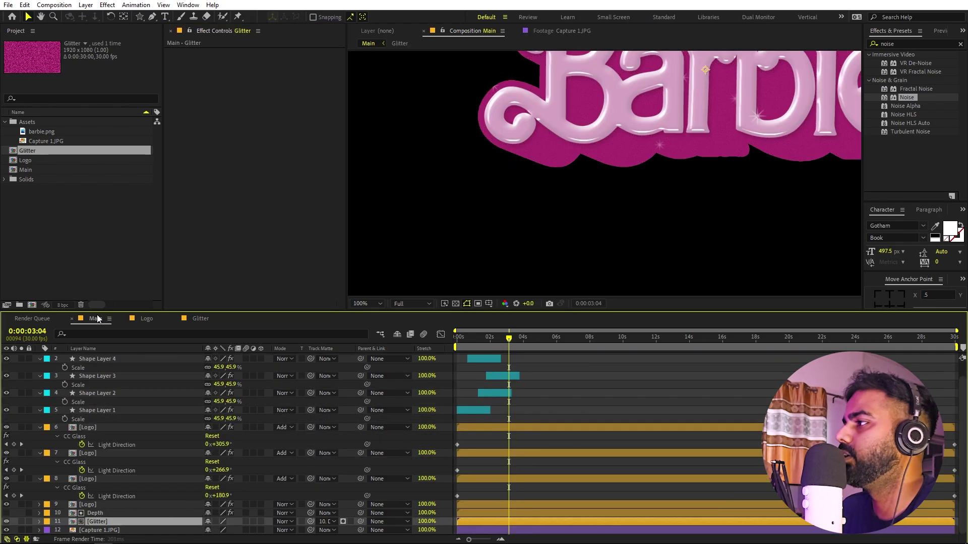
left_click(615, 161)
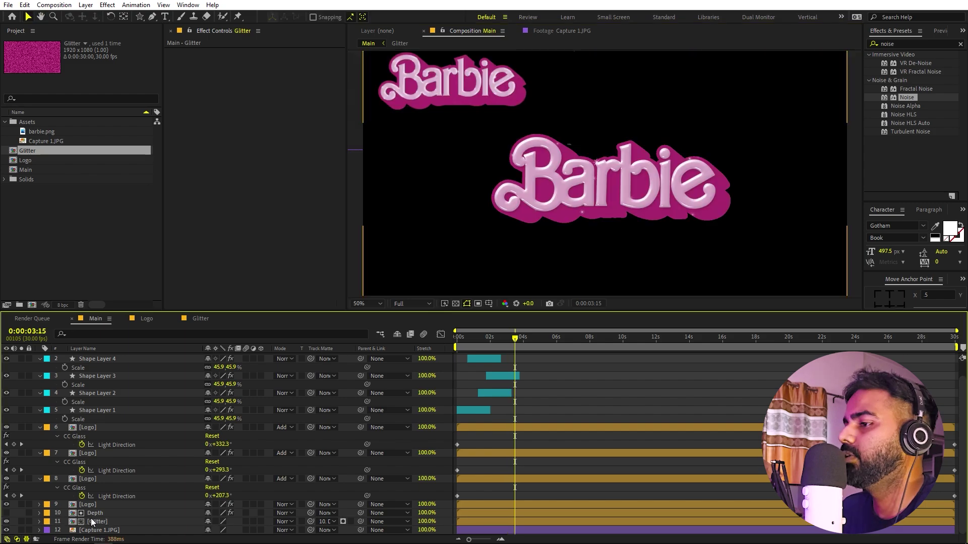
left_click(94, 522)
key("s")
left_click_drag(220, 529, 202, 530)
key("space")
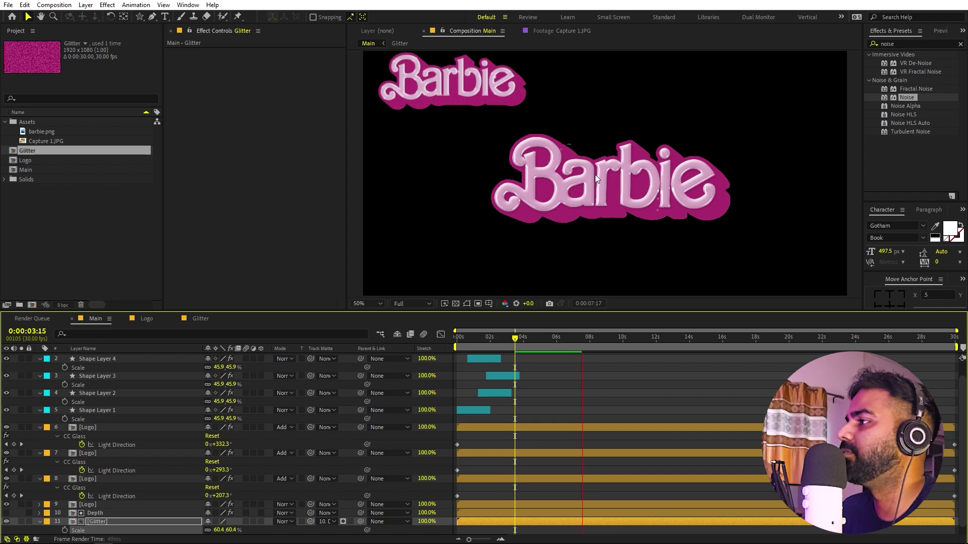
key("space")
Delete the Capture 1.JPG reference layer from the Main composition
scroll(568, 394, "up", 1)
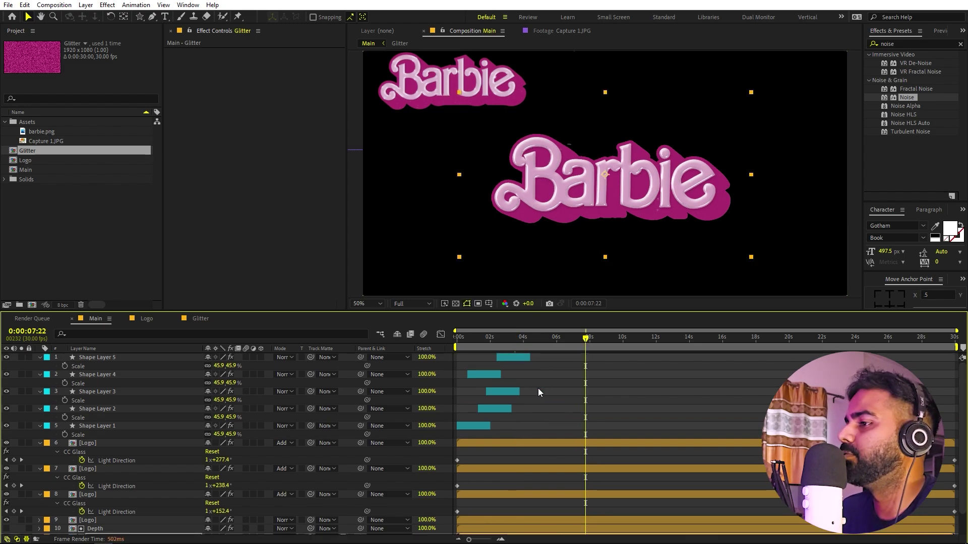
scroll(151, 483, "down", 1)
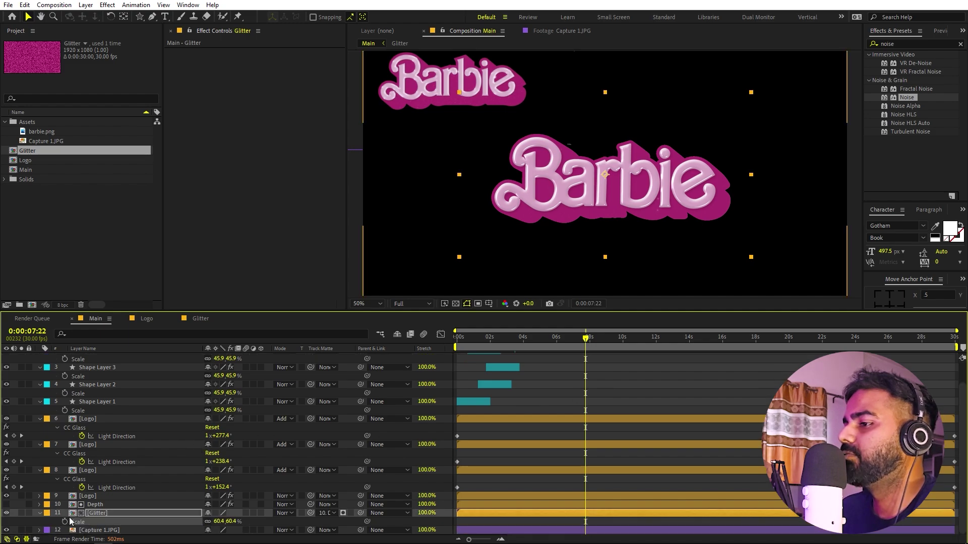
left_click(98, 531)
key("Delete")
scroll(645, 373, "up", 1)
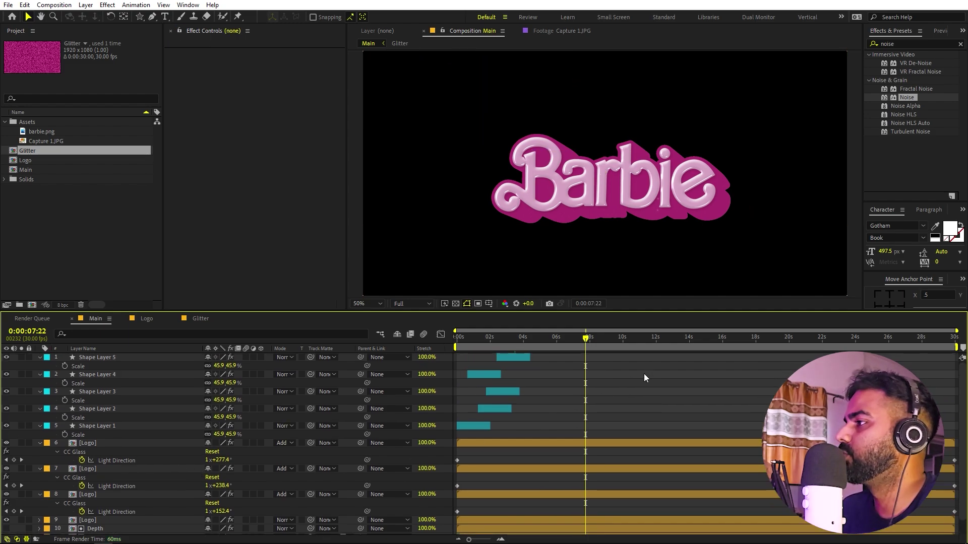
Fit the composition view to the viewer and add a new null object to the Main composition
left_click(373, 305)
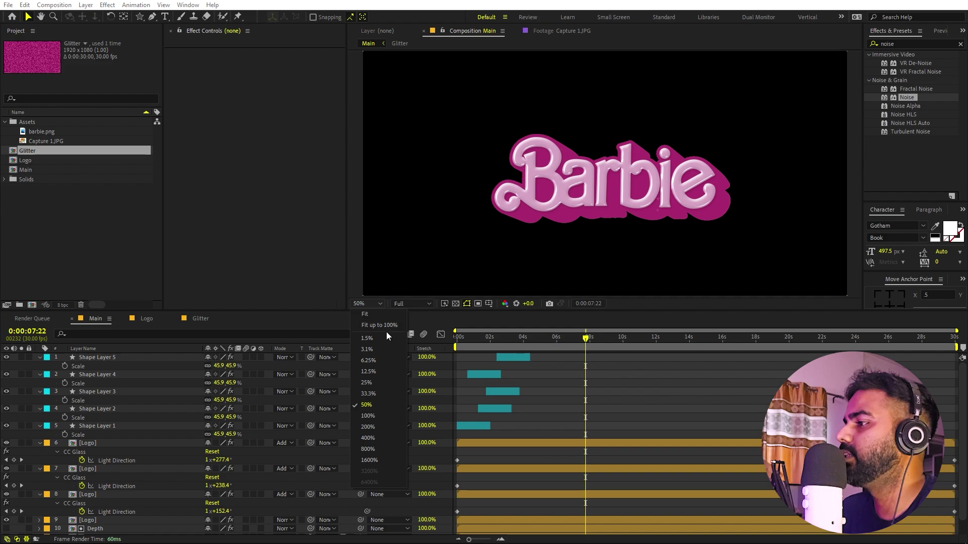
left_click(386, 331)
right_click(623, 398)
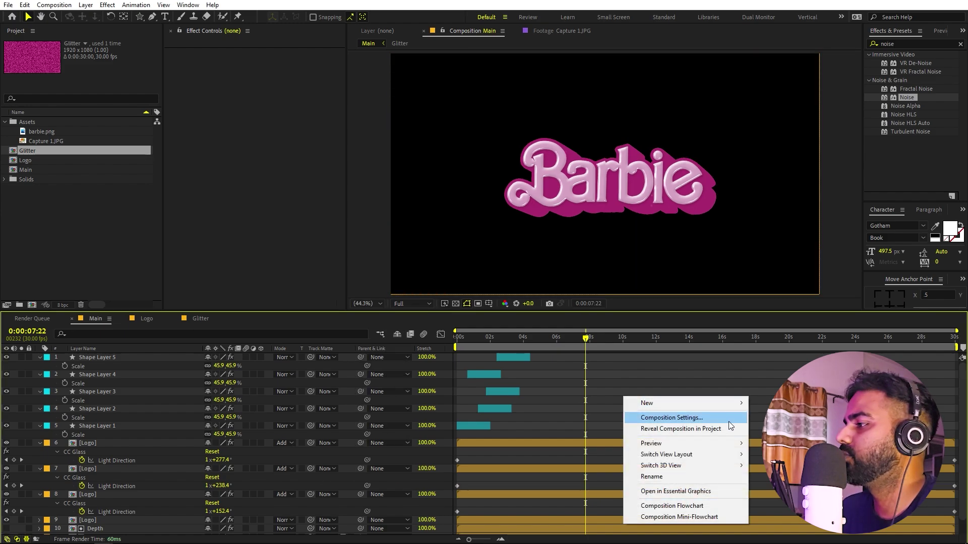
mouse_move(744, 408)
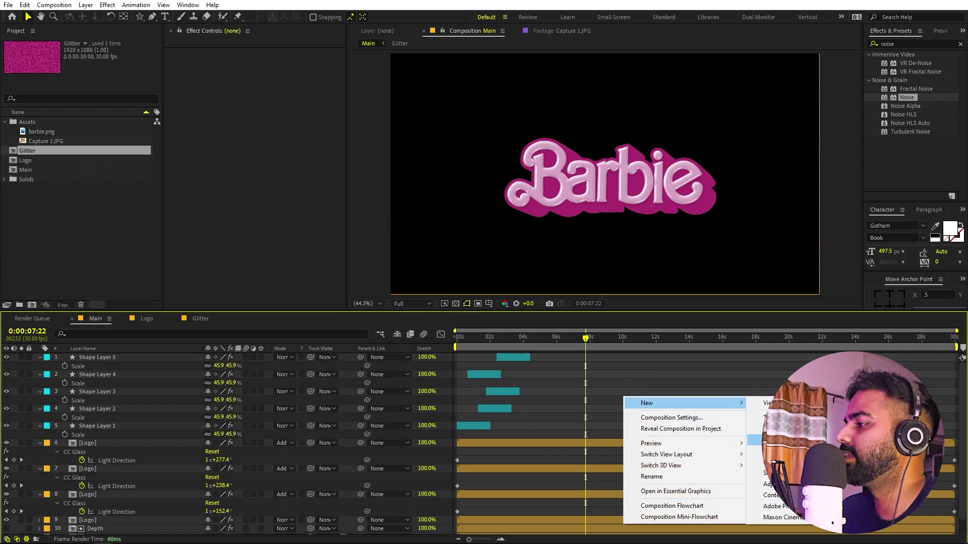
left_click(774, 462)
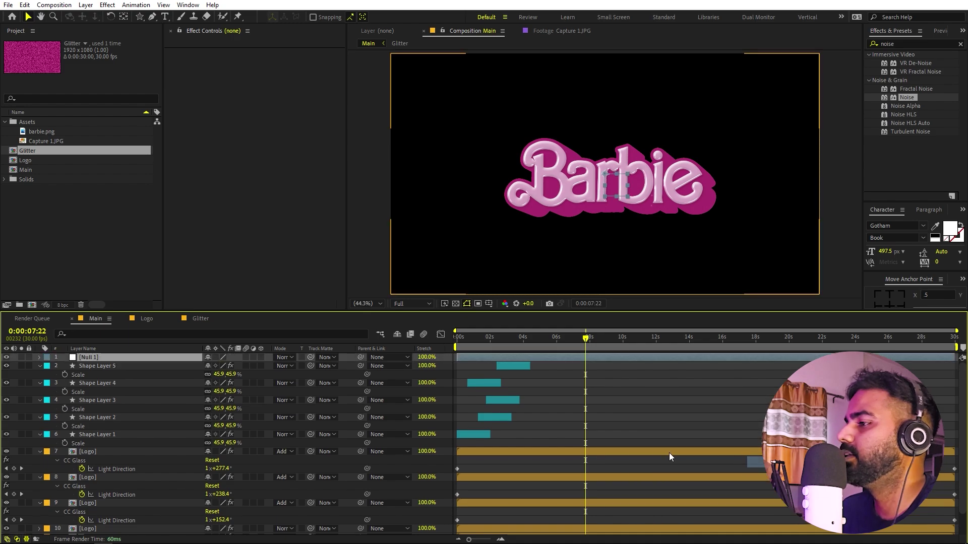
Parent every layer from Shape Layer 5 down to Glitter to Null 1
left_click(114, 367)
scroll(109, 390, "down", 2)
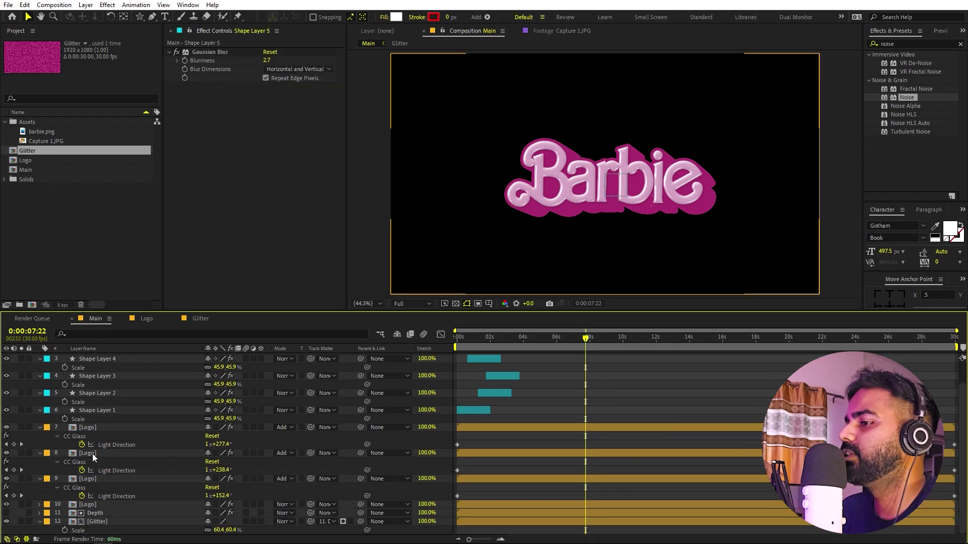
left_click(107, 524, "shift")
scroll(134, 404, "up", 2)
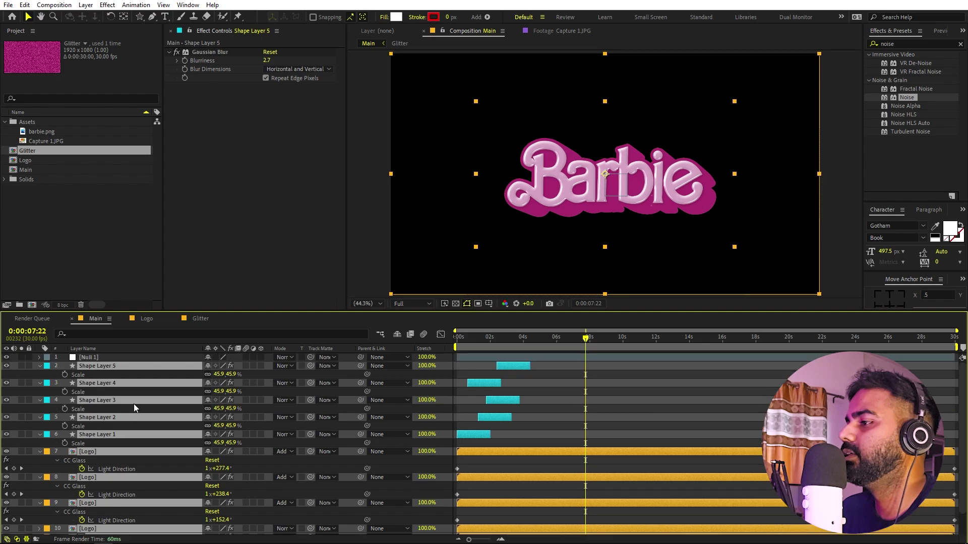
left_click_drag(359, 366, 126, 356)
Keyframe Null 1's Scale from 100% at the start to a slightly larger size at about 9.5 seconds, and preview it
left_click(125, 358)
key("s")
left_click(65, 366)
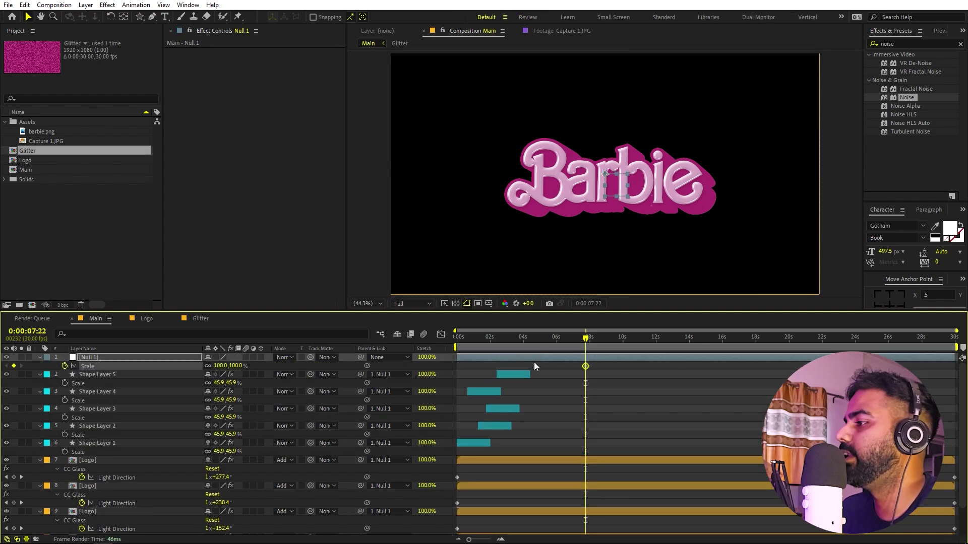
left_click_drag(554, 337, 615, 345)
left_click_drag(220, 367, 226, 366)
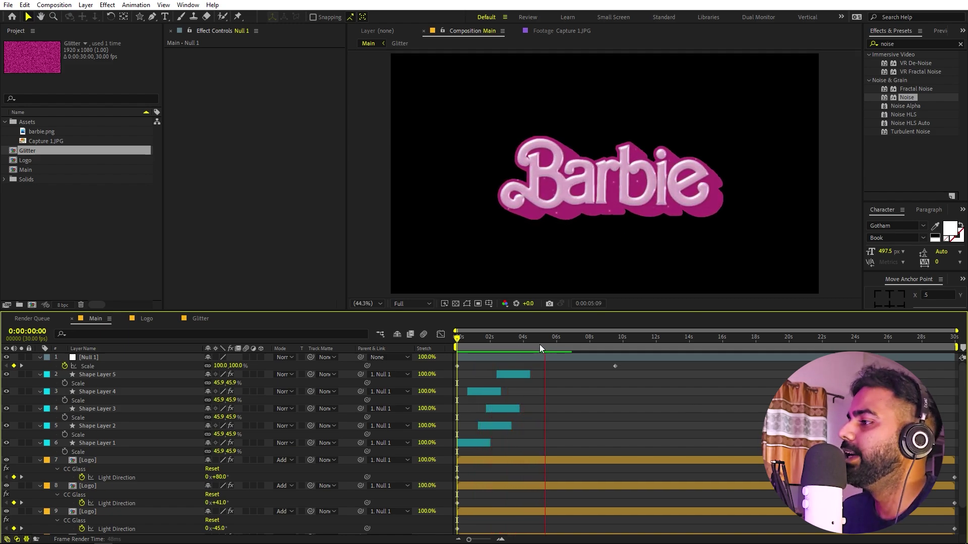
key("space")
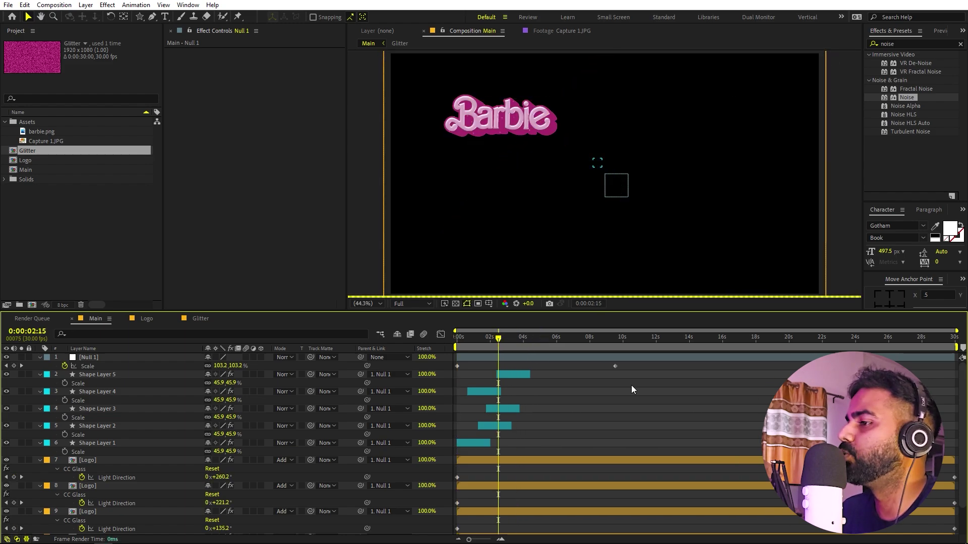
In the Logo composition, hide barbie.png and add the text HELLO in Gotham Black
left_click(144, 318)
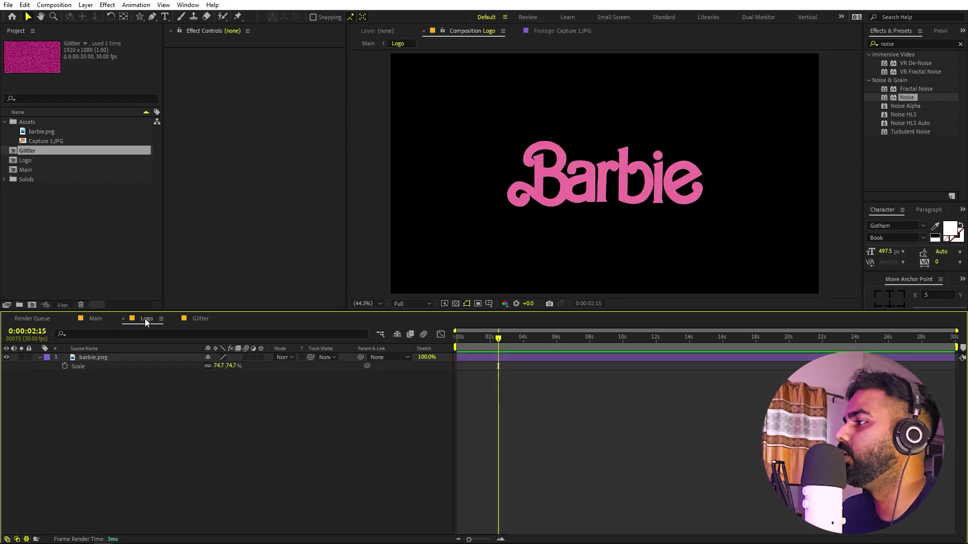
left_click(6, 357)
left_click(89, 244)
left_click(164, 17)
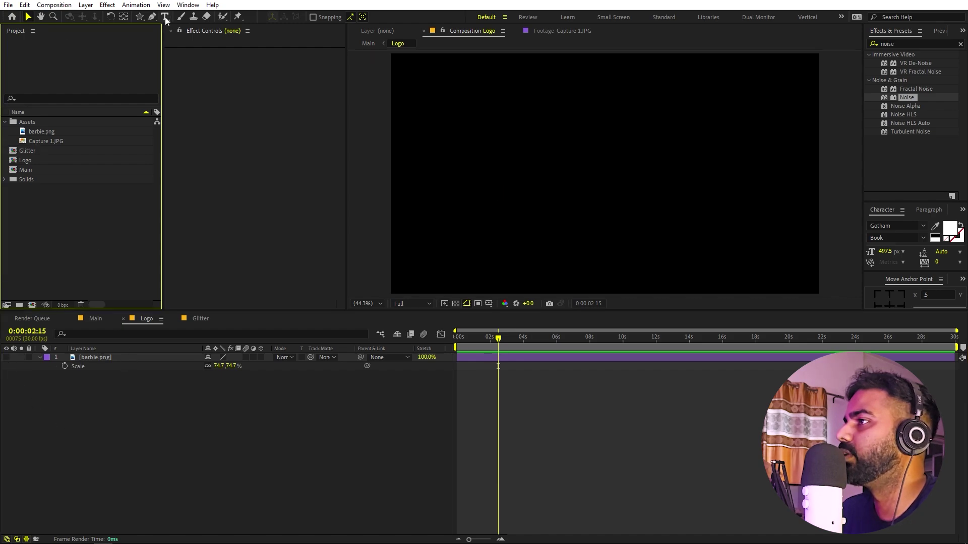
left_click(553, 199)
type("HE")
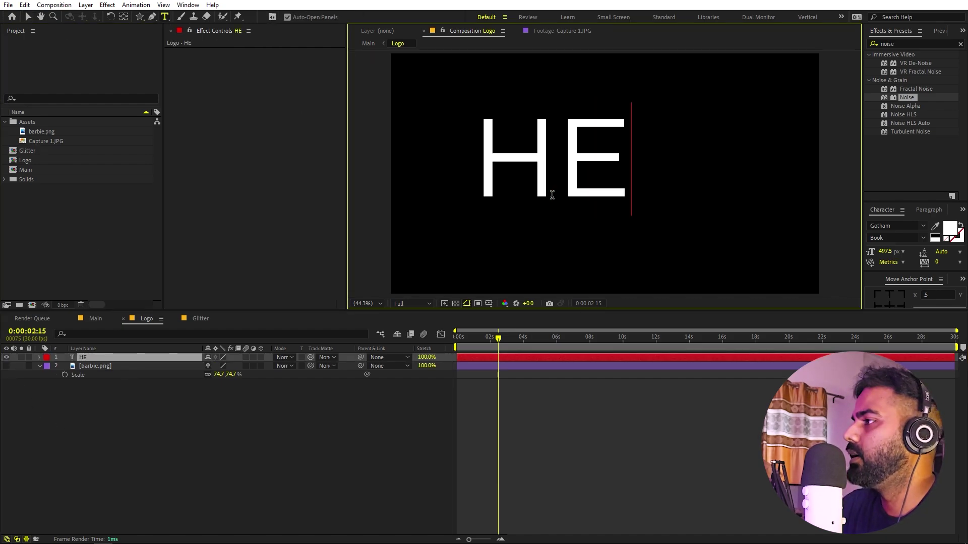
type("LLO")
Scale the HELLO text down, centre it in the Logo frame, and return to the Main composition
key("s")
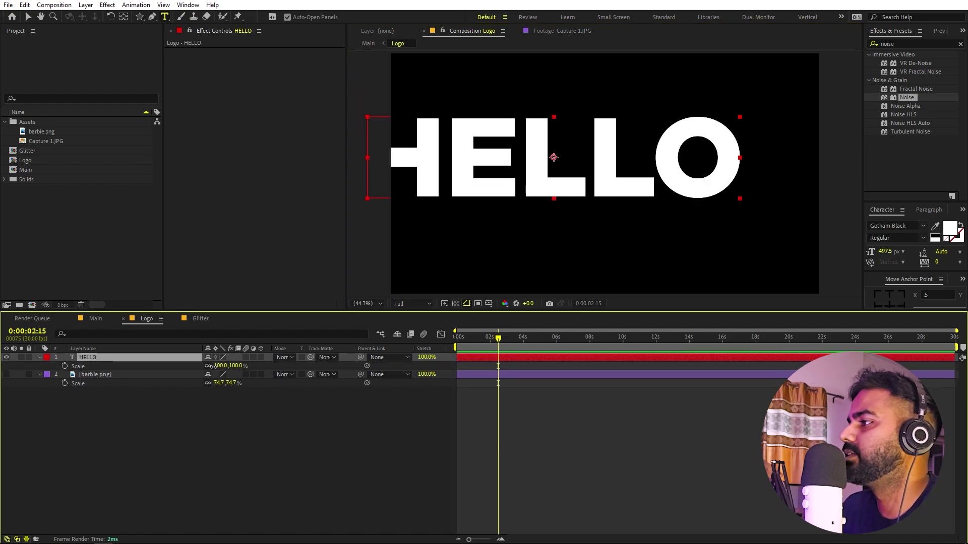
left_click_drag(213, 367, 87, 383)
key("v")
left_click_drag(562, 139, 608, 161)
left_click(95, 319)
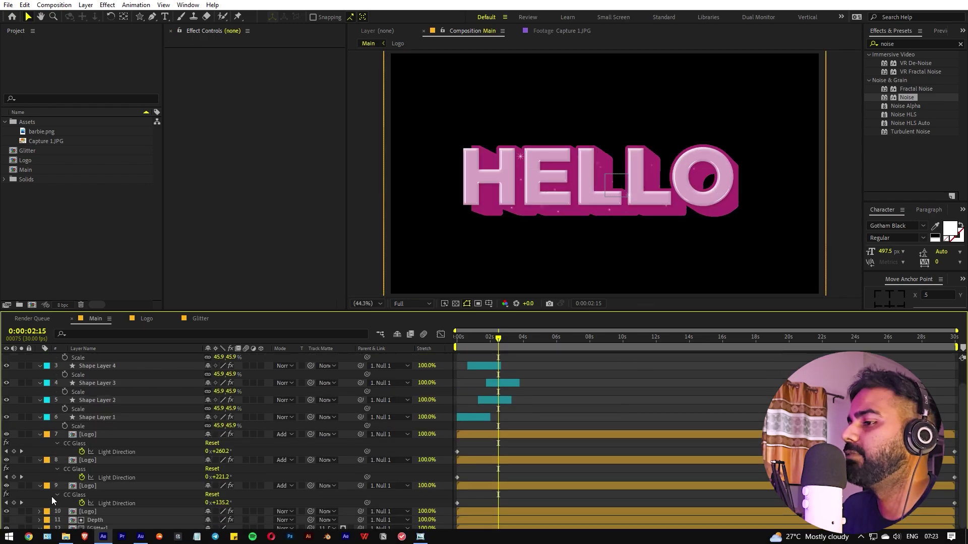
Scale the Glitter layer in Main up to 74.3% so it covers the full depth of the HELLO text
scroll(100, 504, "down", 2)
left_click(150, 521)
key("s")
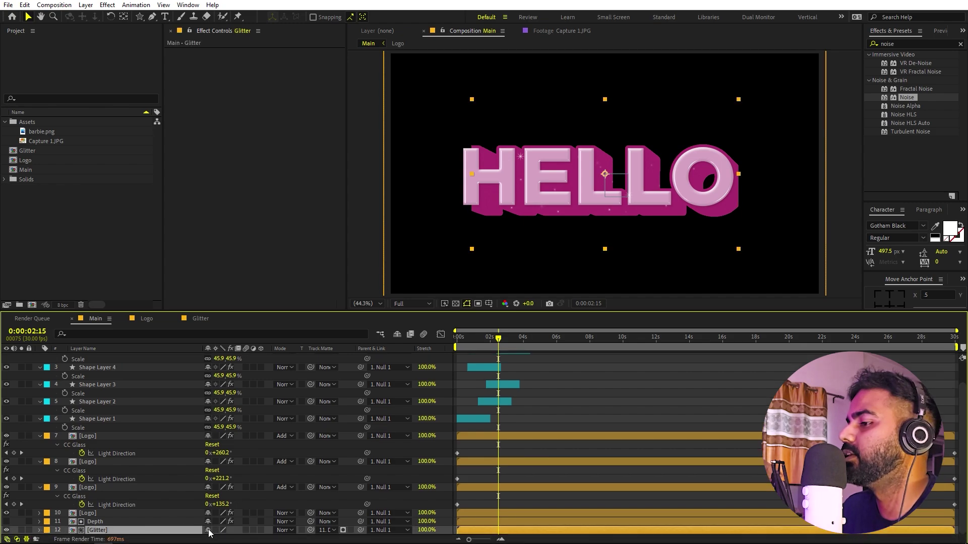
left_click_drag(218, 530, 288, 525)
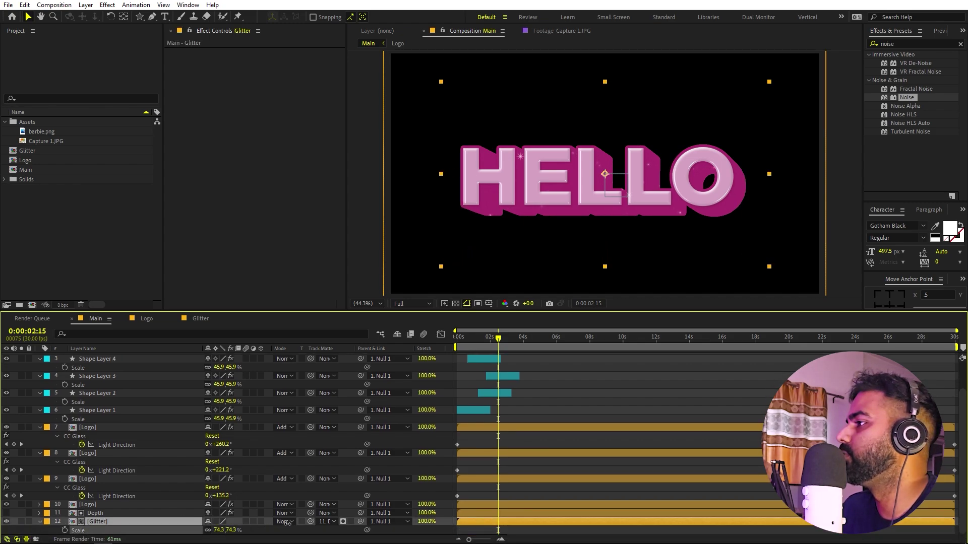
Reposition the Shape Layer 1 sparkle at 0:00:00:21 onto the right side of the letter O in HELLO
left_click(622, 399)
scroll(553, 187, "up", 1)
key("period")
key("period")
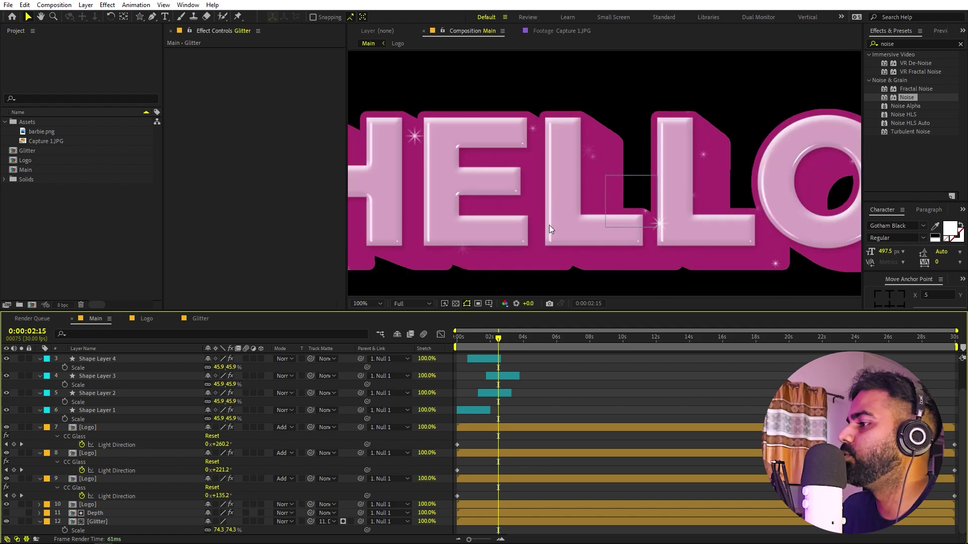
left_click(485, 409)
key("comma")
key("comma")
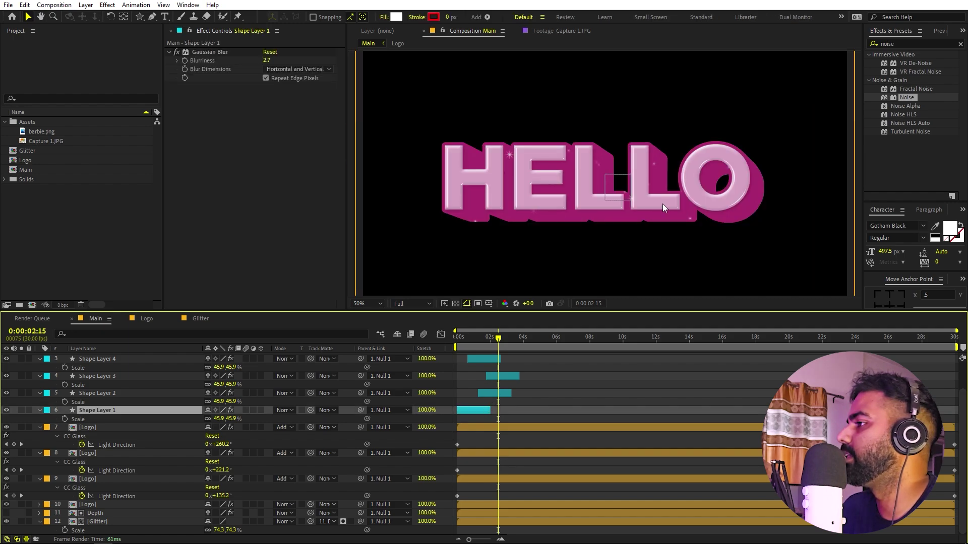
left_click(470, 340)
key("period")
key("period")
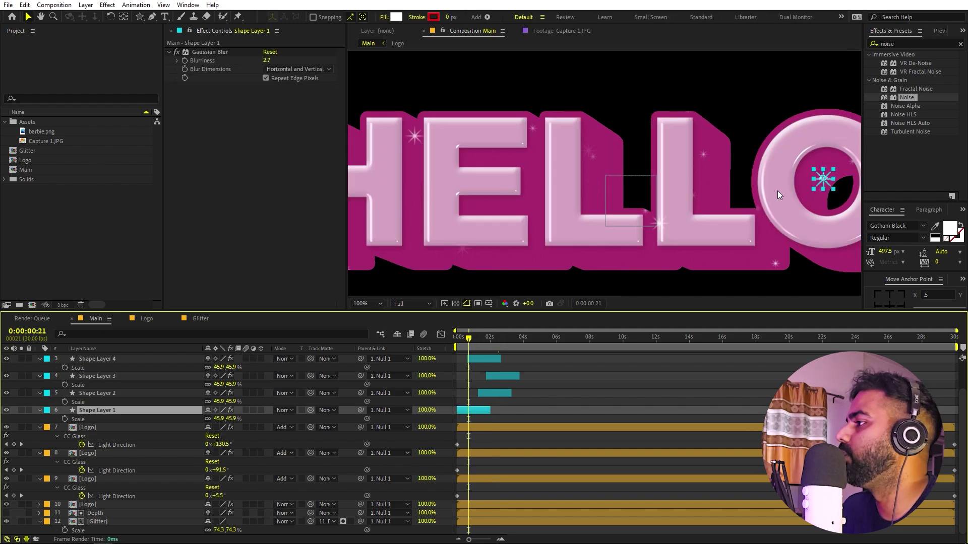
left_click_drag(777, 191, 467, 195)
key("v")
left_click_drag(569, 184, 580, 181)
left_click(632, 381)
Preview the Main composition's logo animation from the first frame
left_click_drag(577, 231, 904, 220)
scroll(646, 230, "down", 2)
scroll(646, 231, "up", 1)
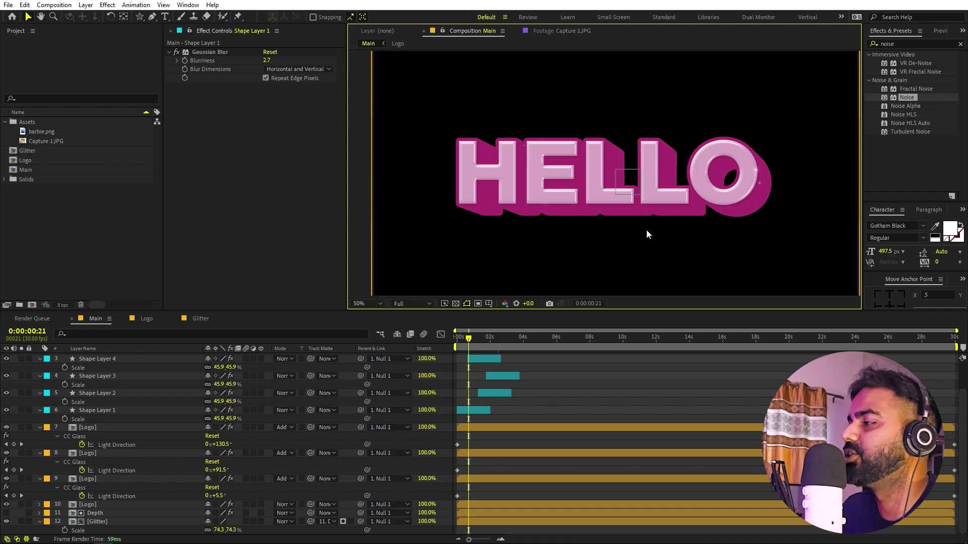
key("Home")
key("space")
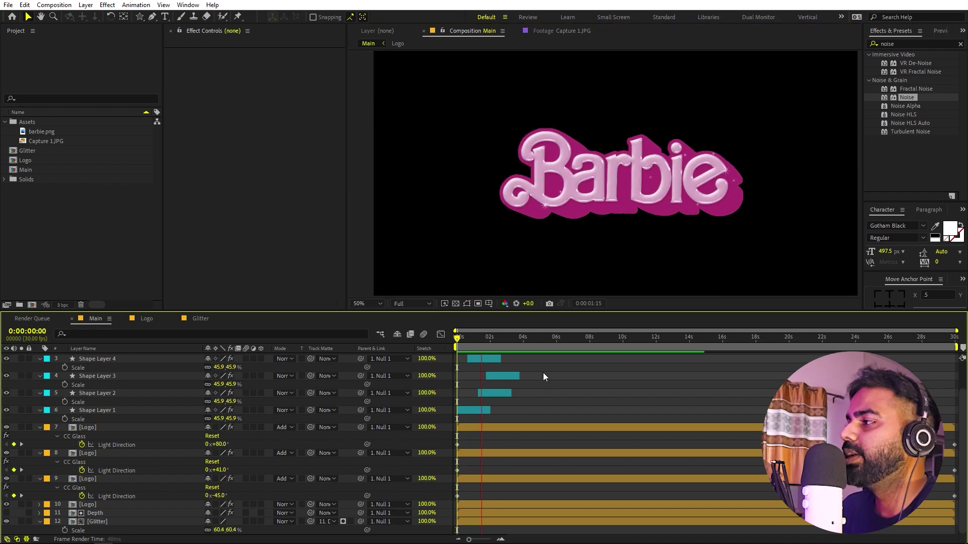